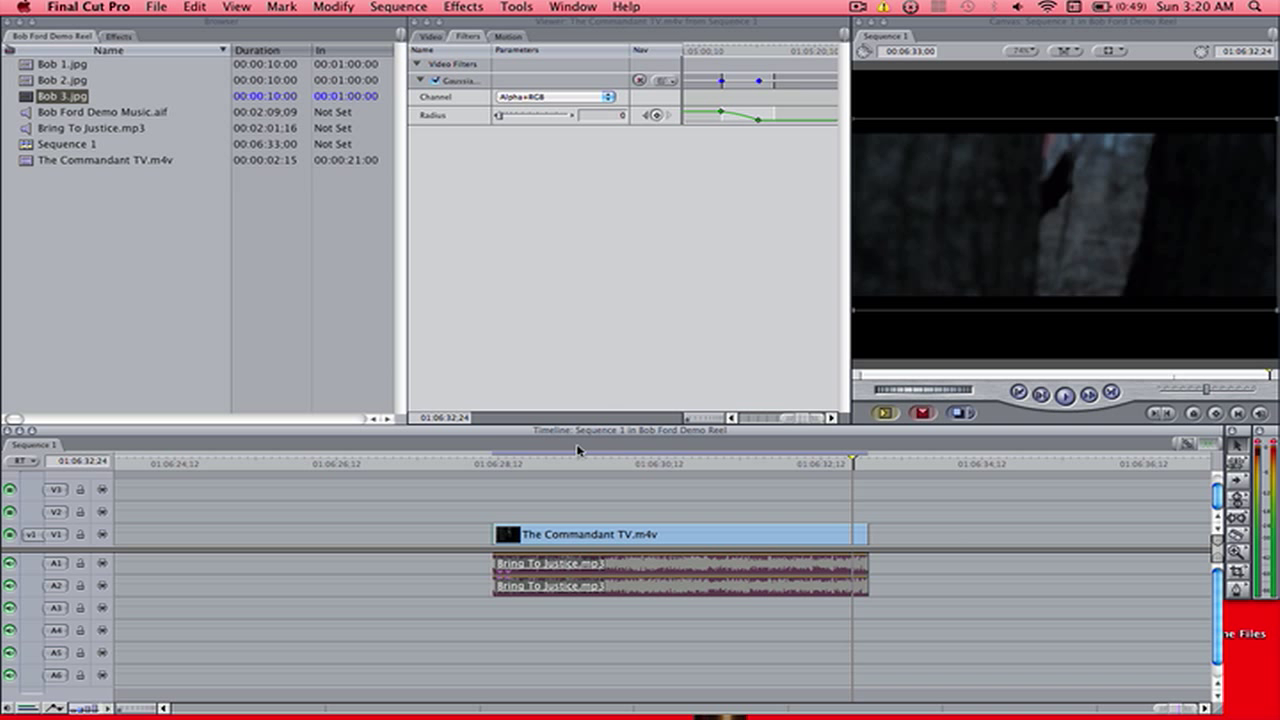
# - Play and scrub the sequence to check the blur easing to 0, then load The Commandant TV.m4v into the Viewer
pyautogui.click(543, 490)
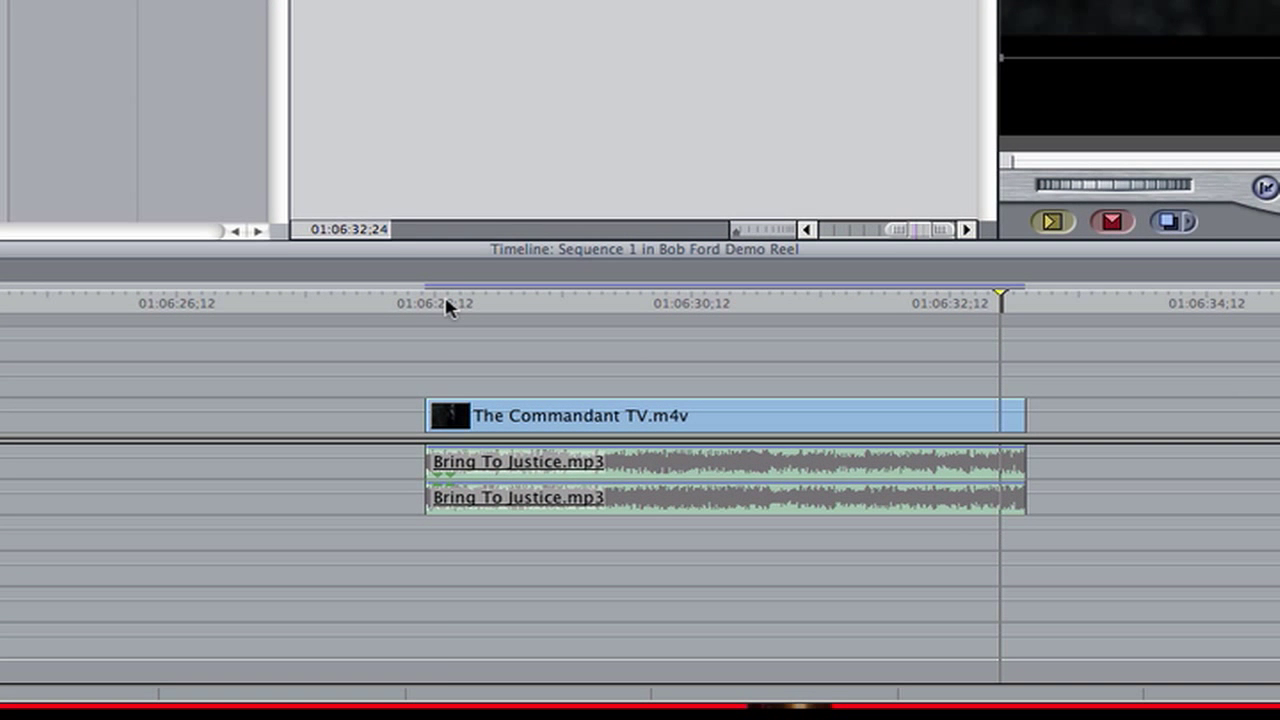
pyautogui.click(505, 463)
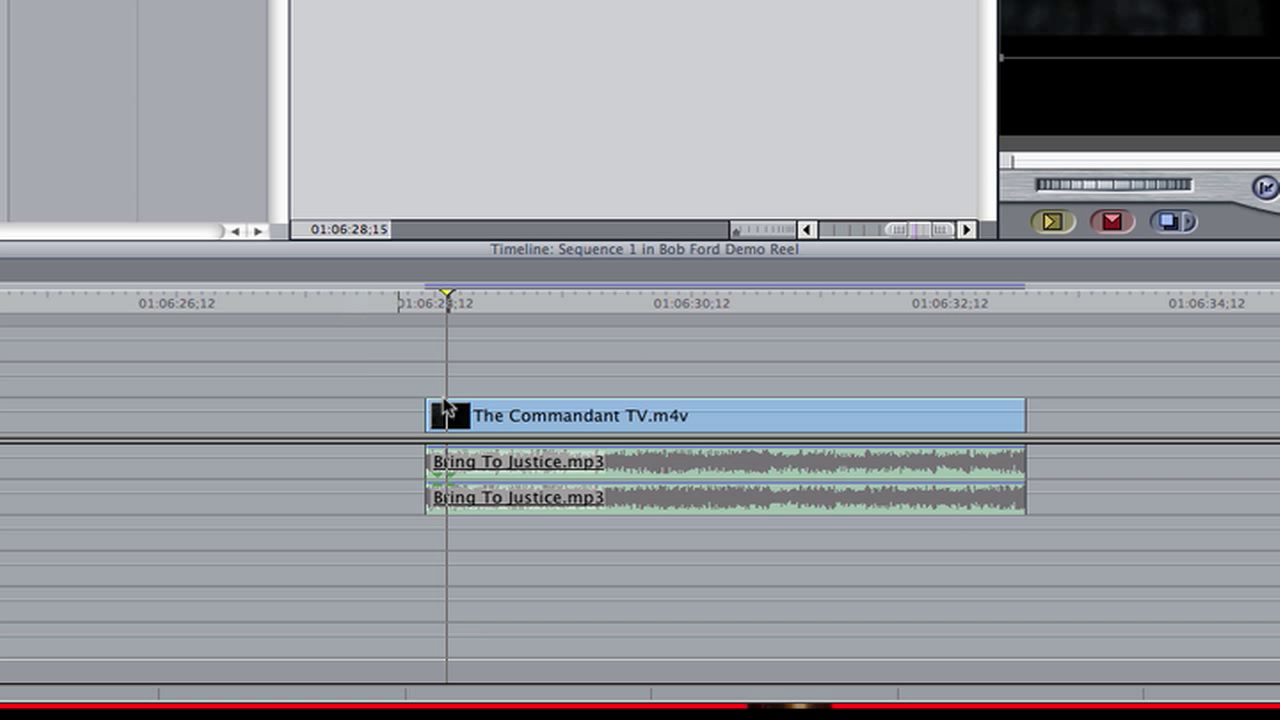
pyautogui.click(630, 466)
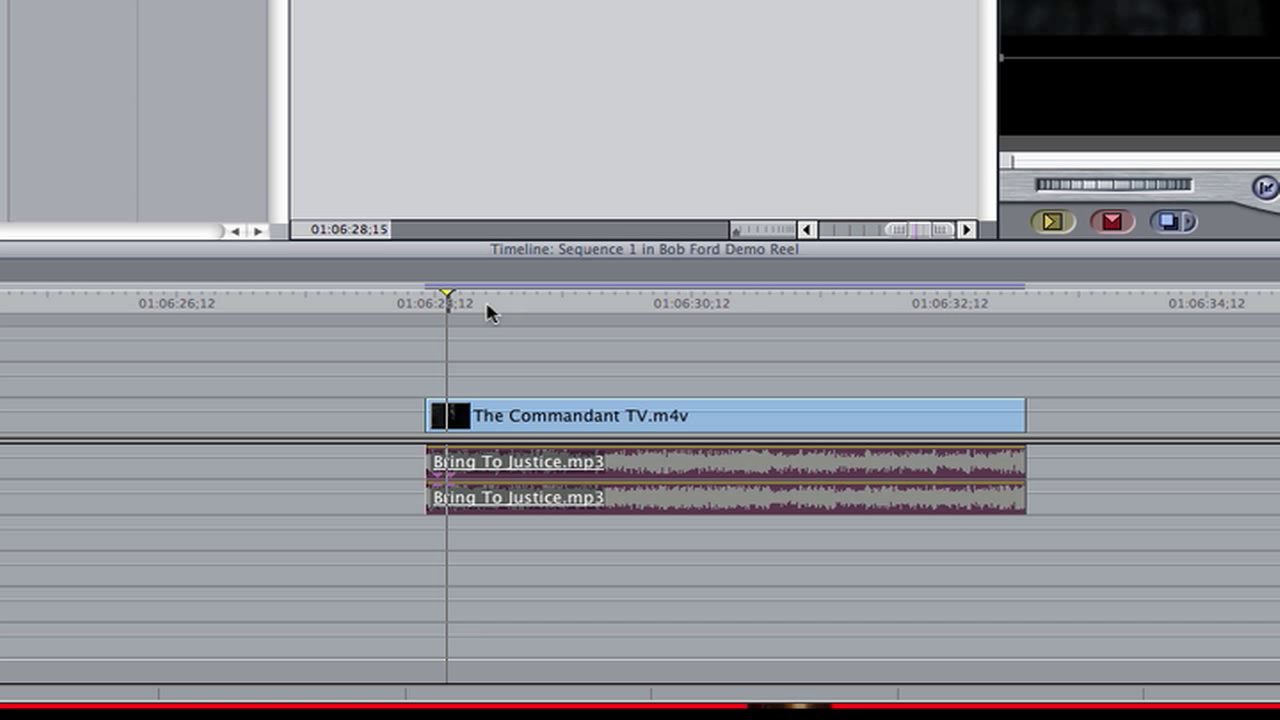
pyautogui.press('space')
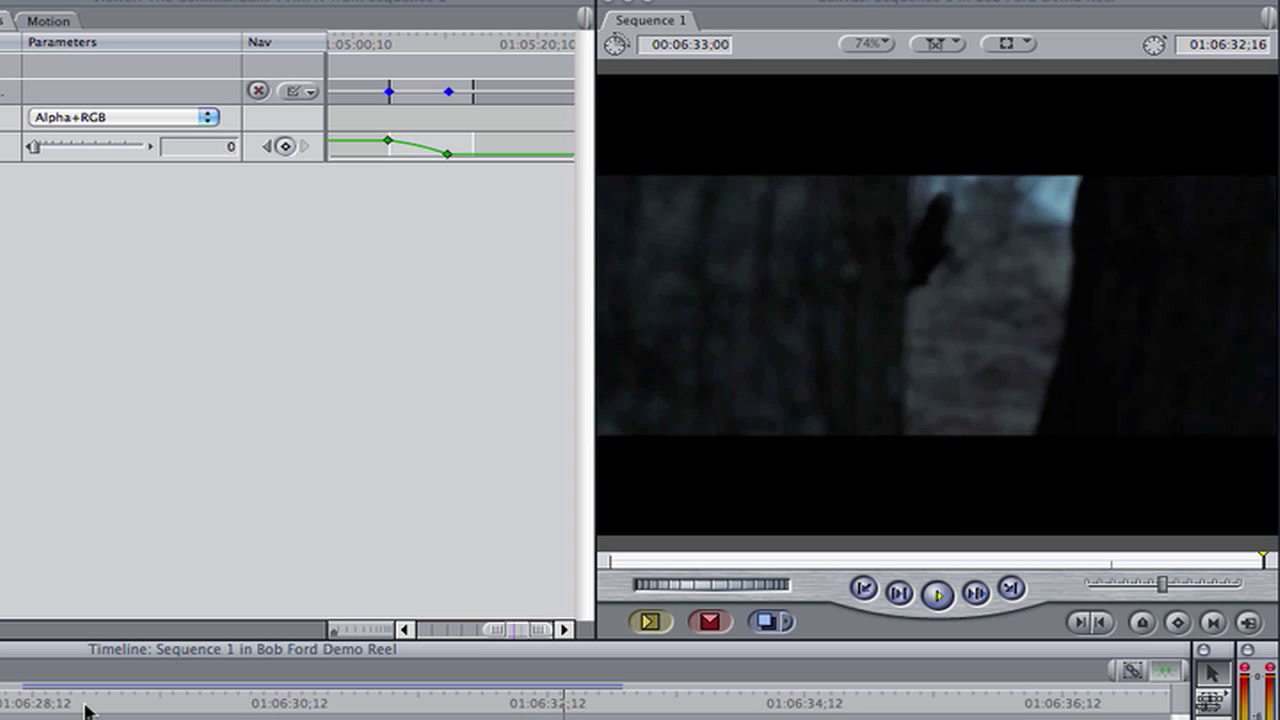
pyautogui.click(133, 708)
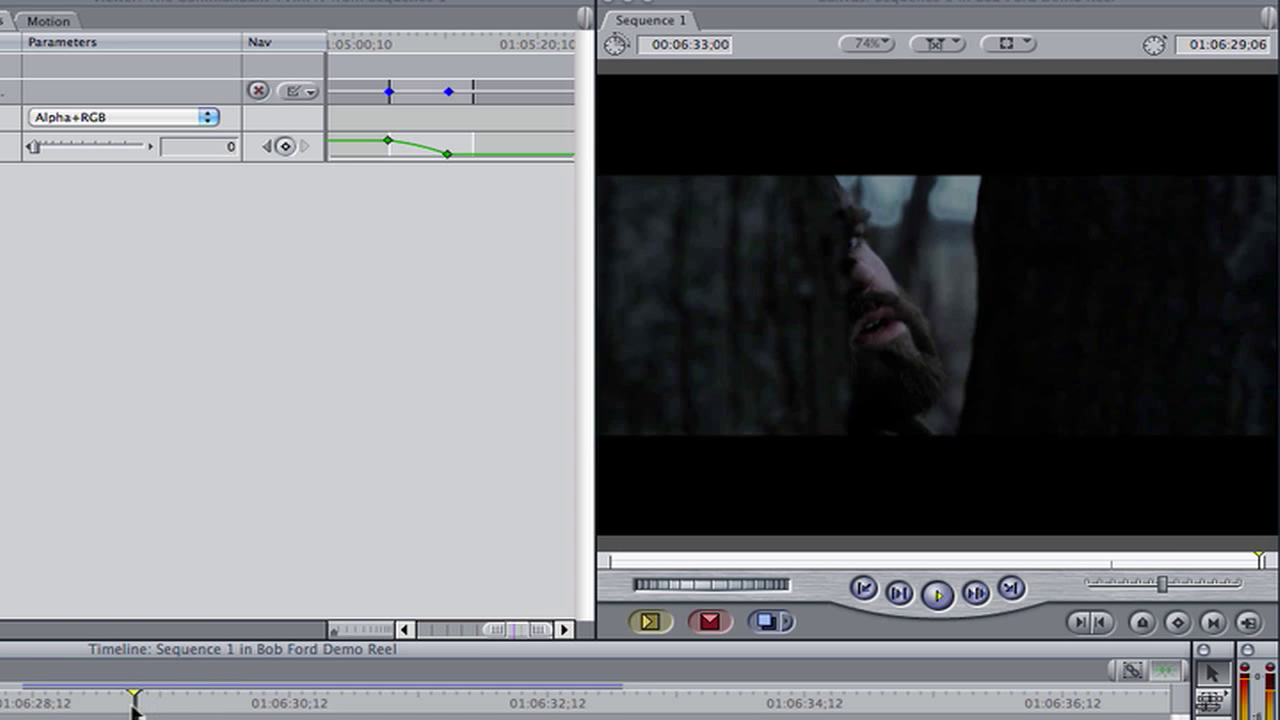
pyautogui.moveTo(133, 708); pyautogui.dragTo(222, 703)
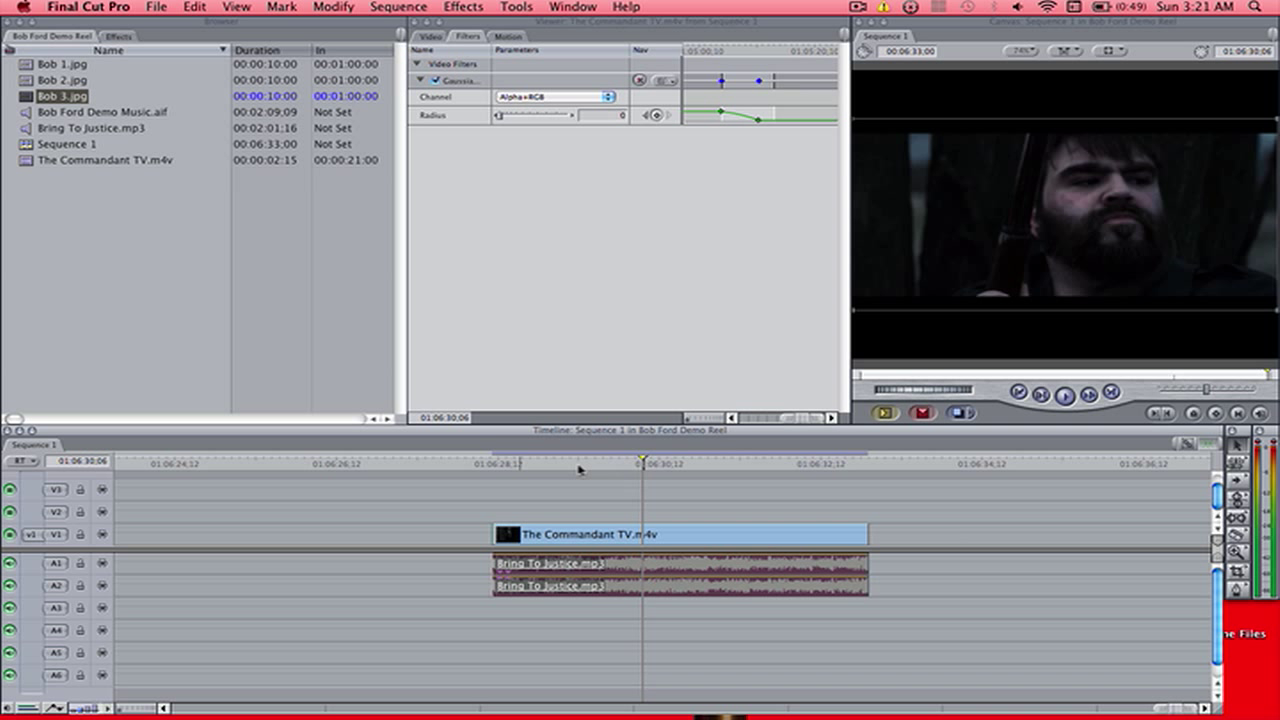
pyautogui.press('Return')
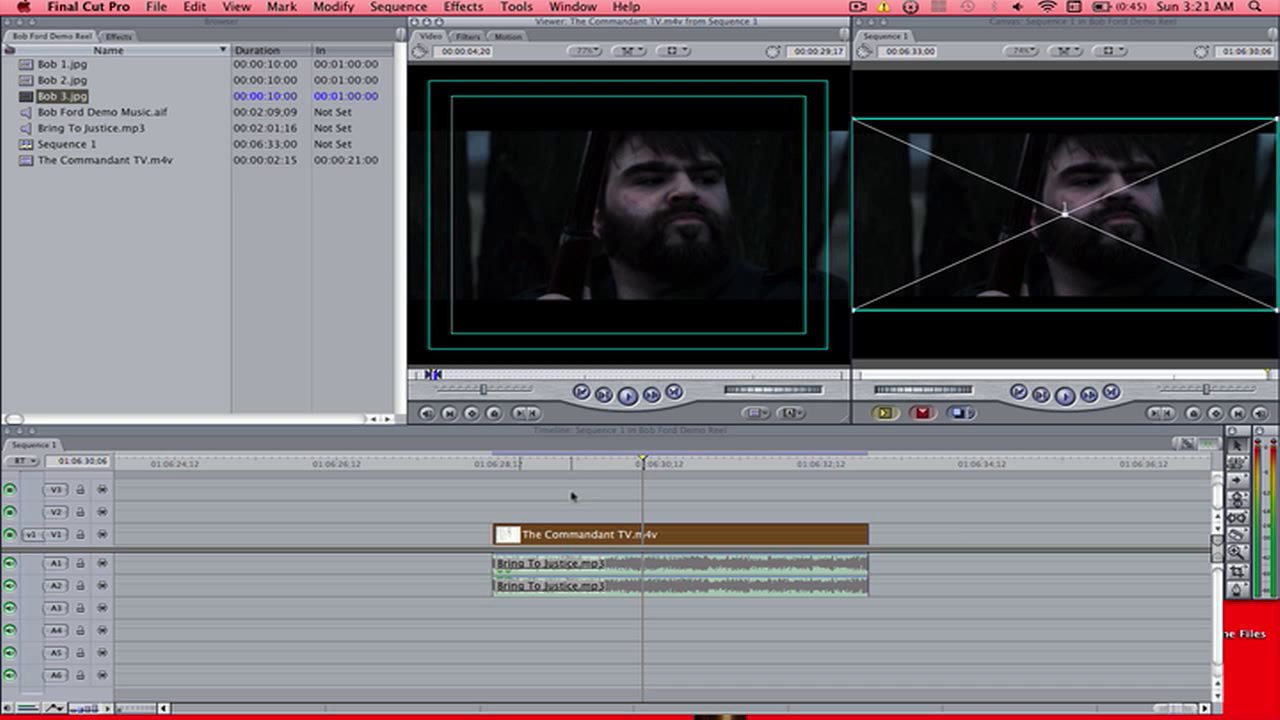
# - Add Level keyframes on Bring To Justice.mp3 at 00:00:24;00 and near 27;00, dropping the second to -inf dB
pyautogui.doubleClick(618, 570)
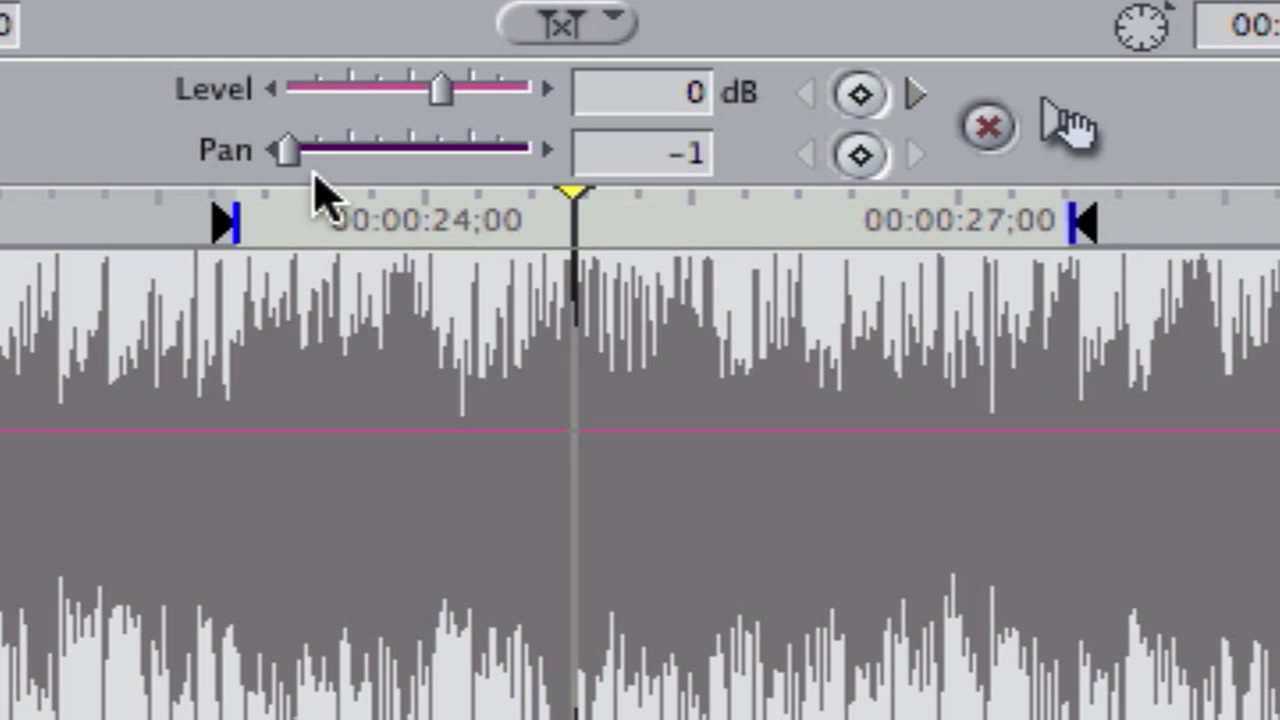
pyautogui.moveTo(285, 245); pyautogui.dragTo(430, 228)
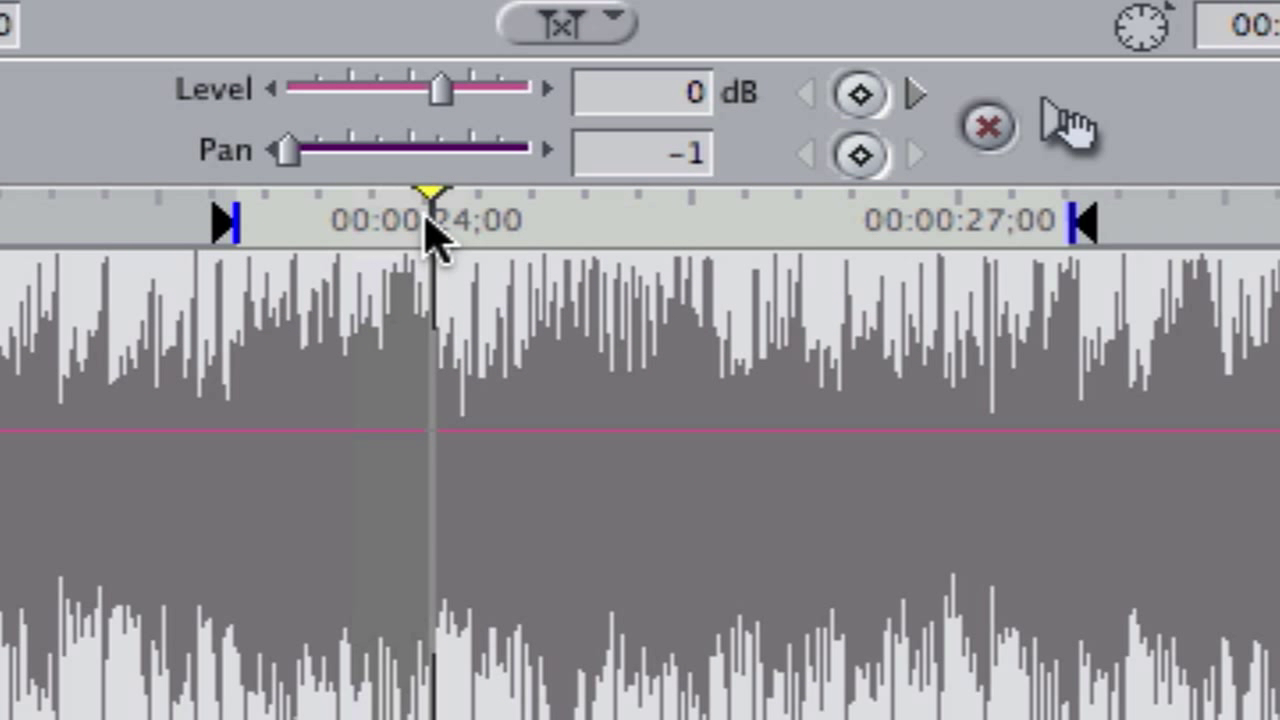
pyautogui.click(860, 94)
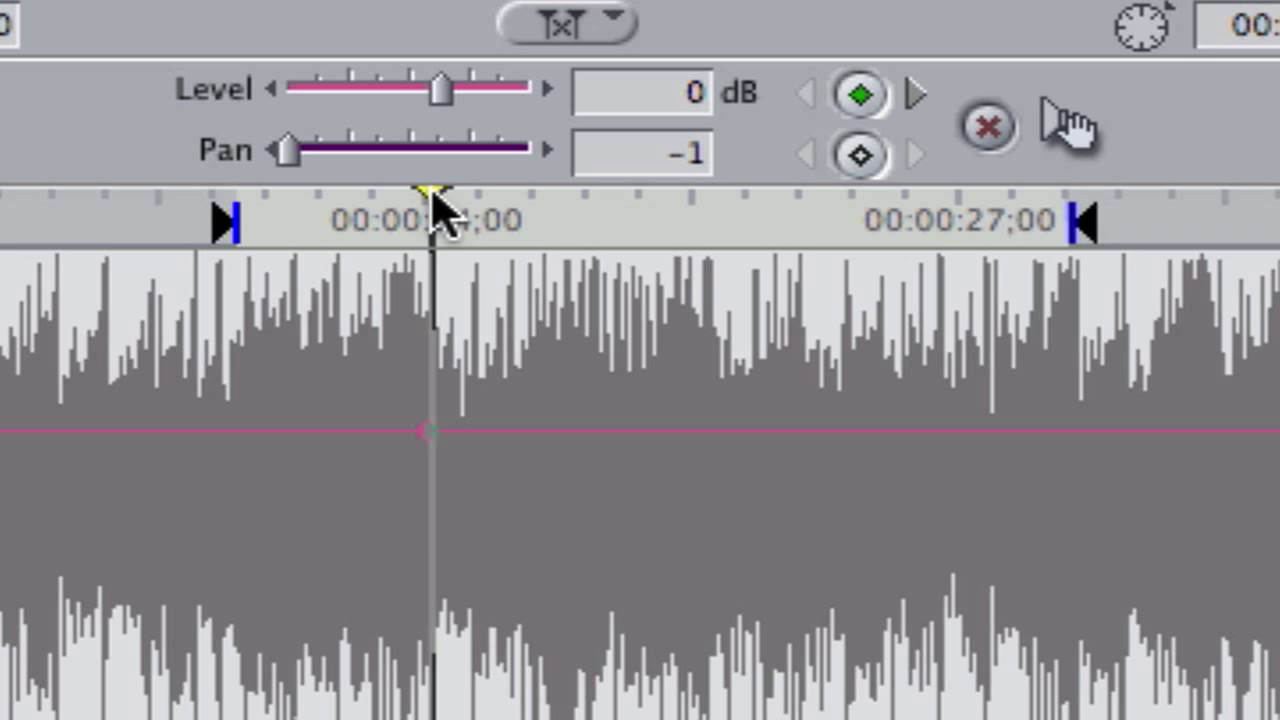
pyautogui.moveTo(437, 200); pyautogui.dragTo(794, 200)
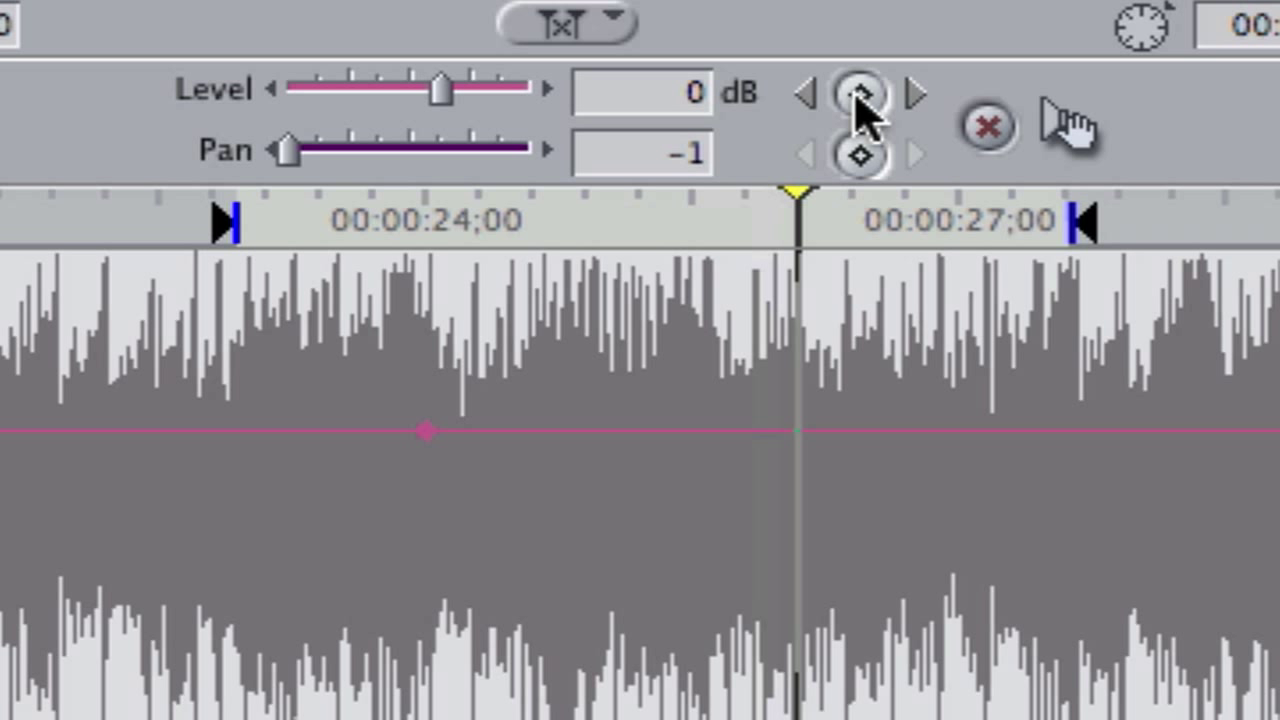
pyautogui.click(857, 96)
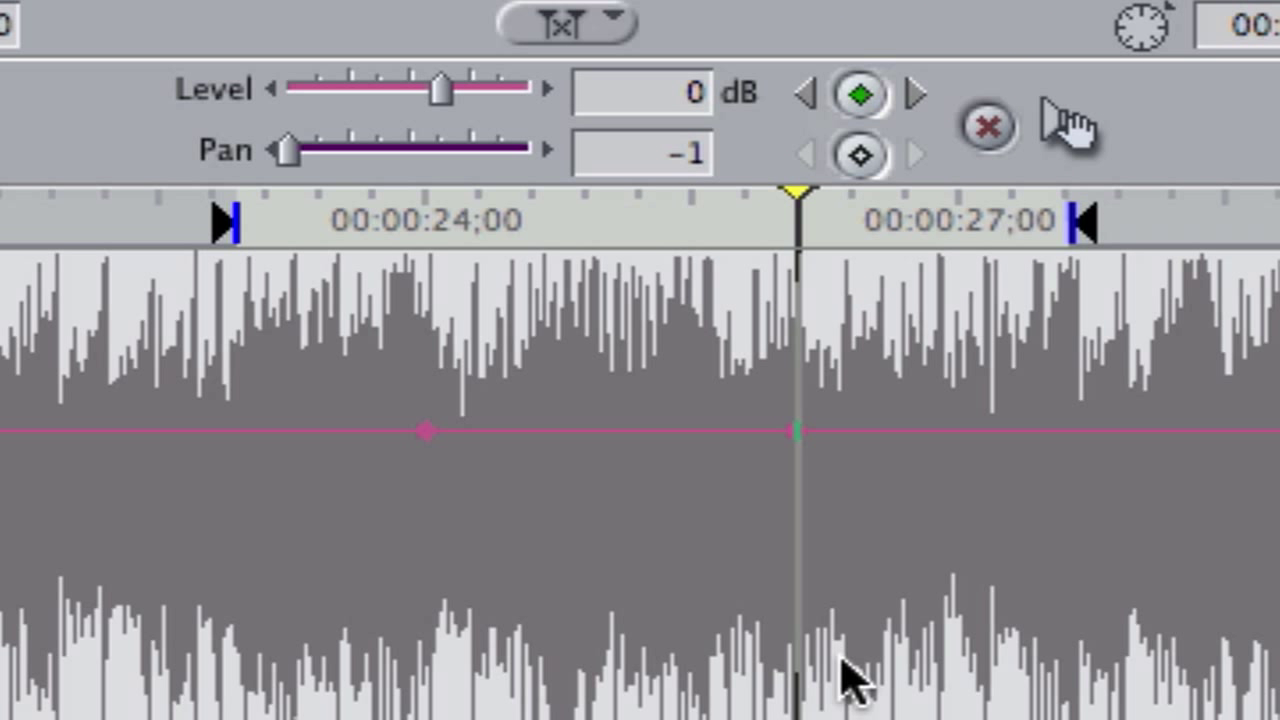
pyautogui.moveTo(797, 200); pyautogui.dragTo(914, 196)
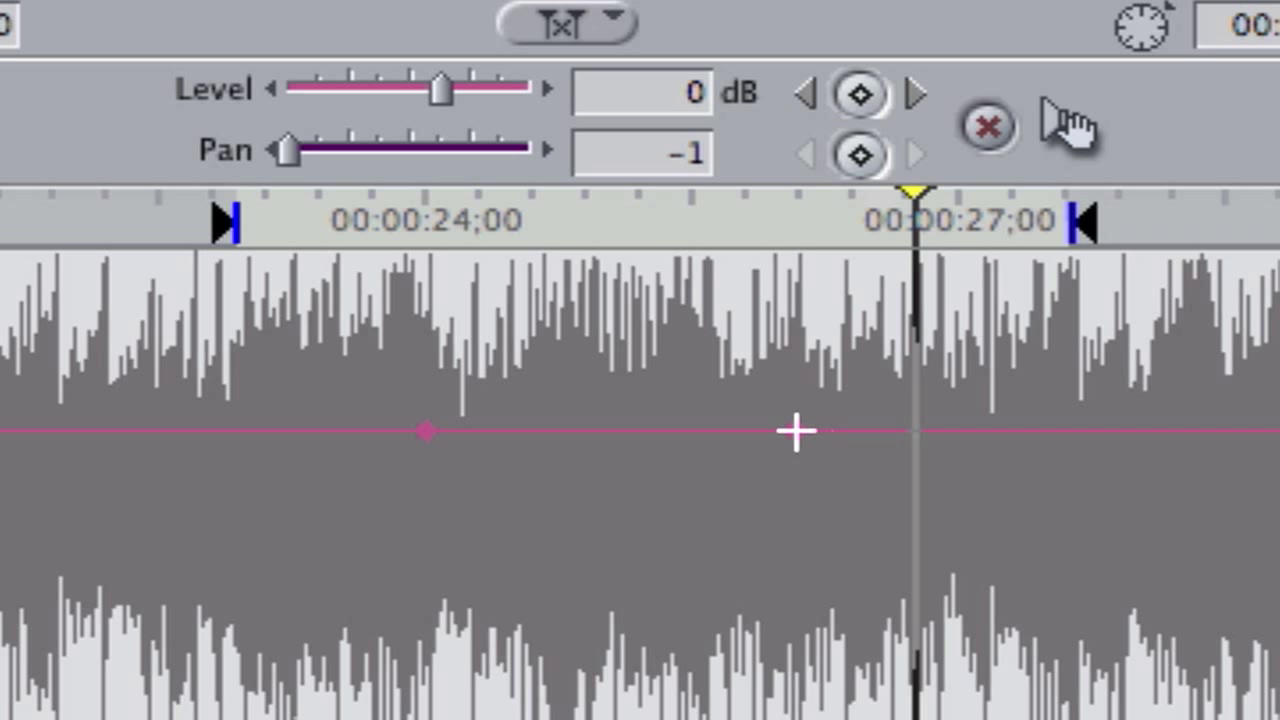
pyautogui.moveTo(796, 432); pyautogui.dragTo(820, 719)
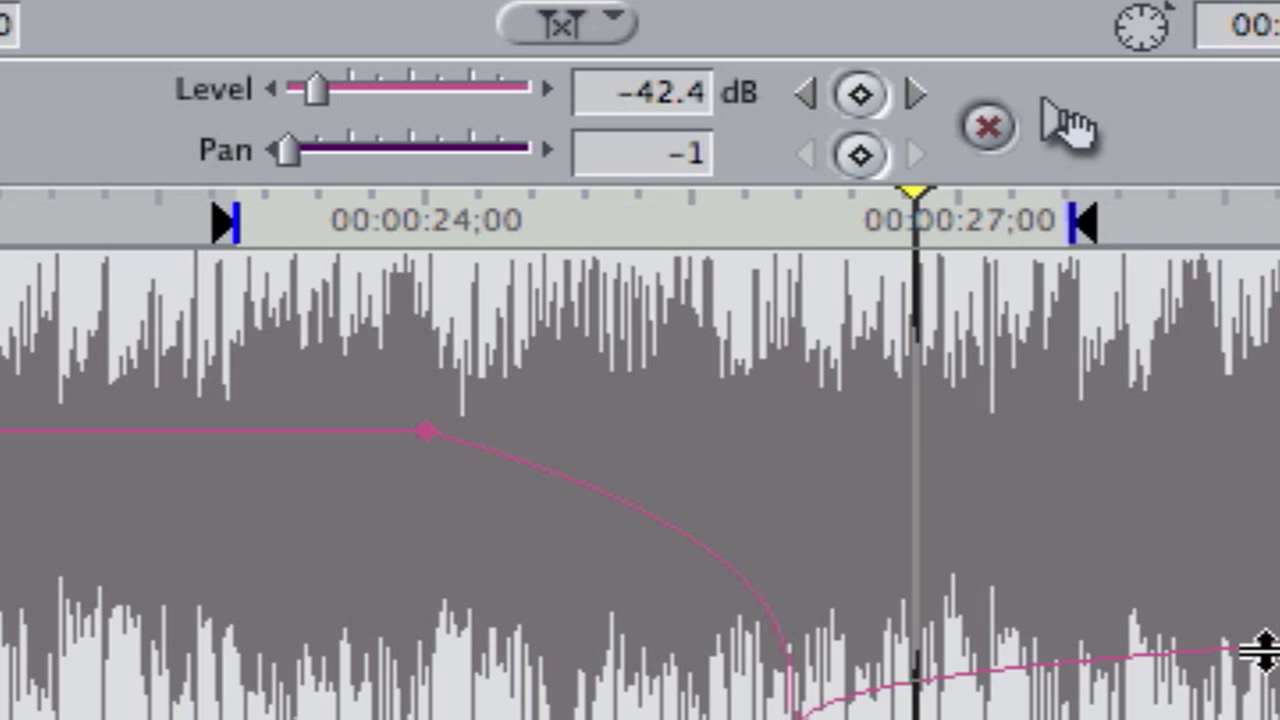
pyautogui.click(1270, 648)
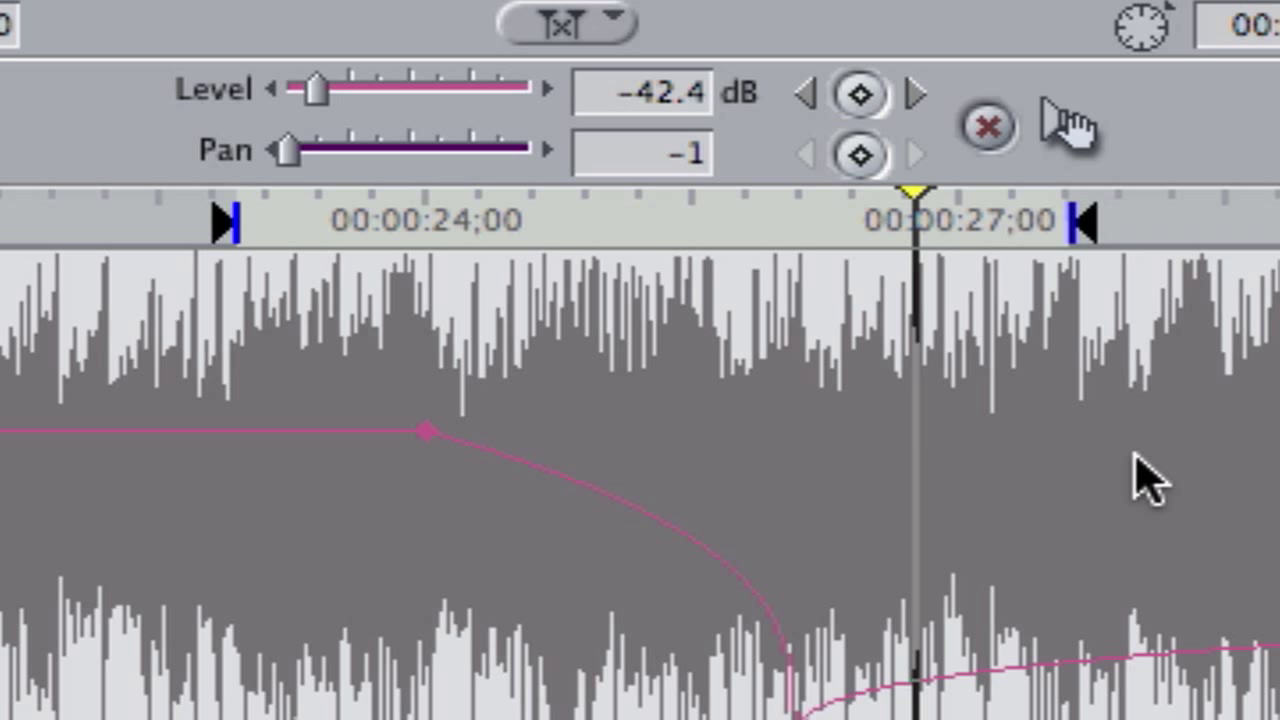
# - Add a Level keyframe at the music clip's out point and pull it down to silence
pyautogui.moveTo(925, 215); pyautogui.dragTo(1072, 210)
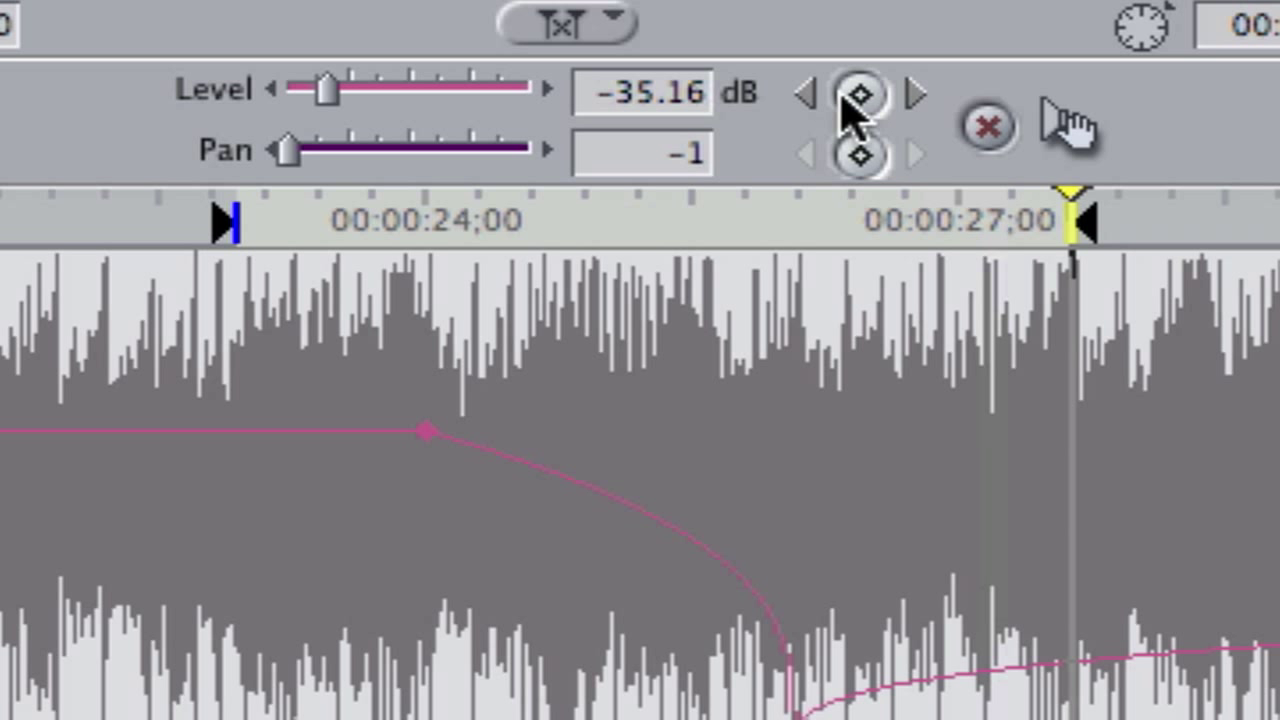
pyautogui.click(860, 95)
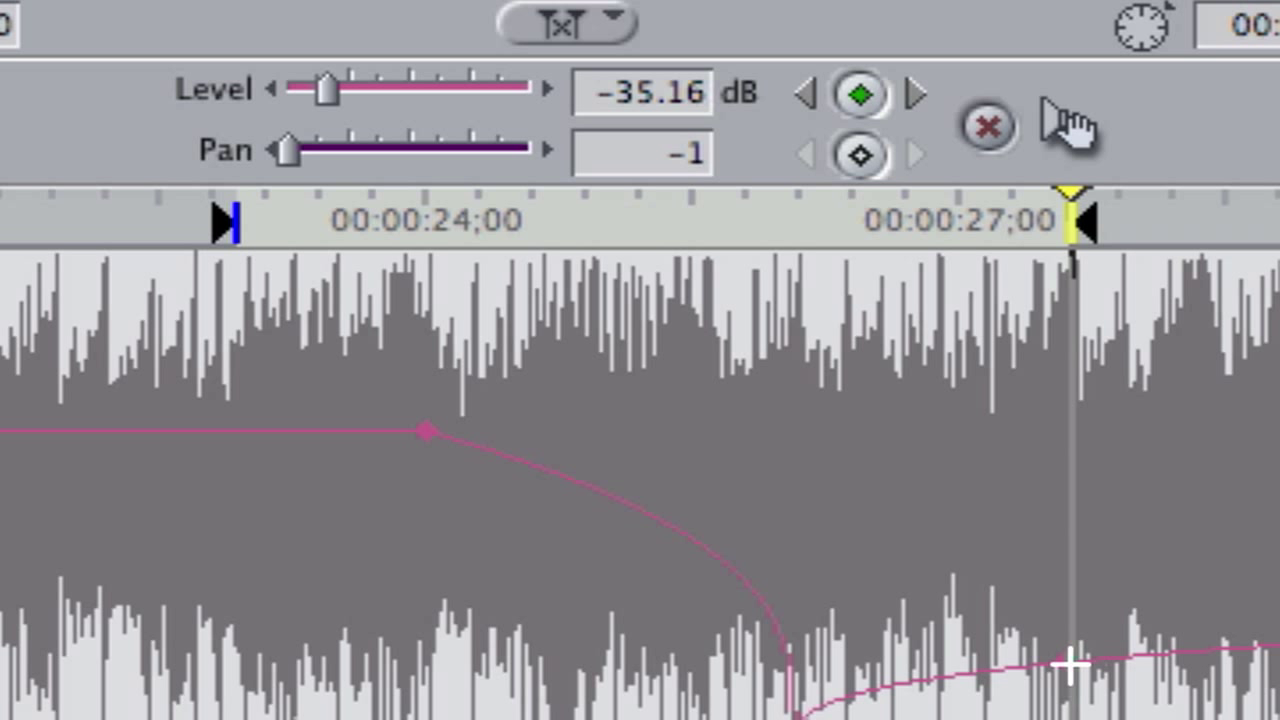
pyautogui.moveTo(1066, 663); pyautogui.dragTo(1070, 719)
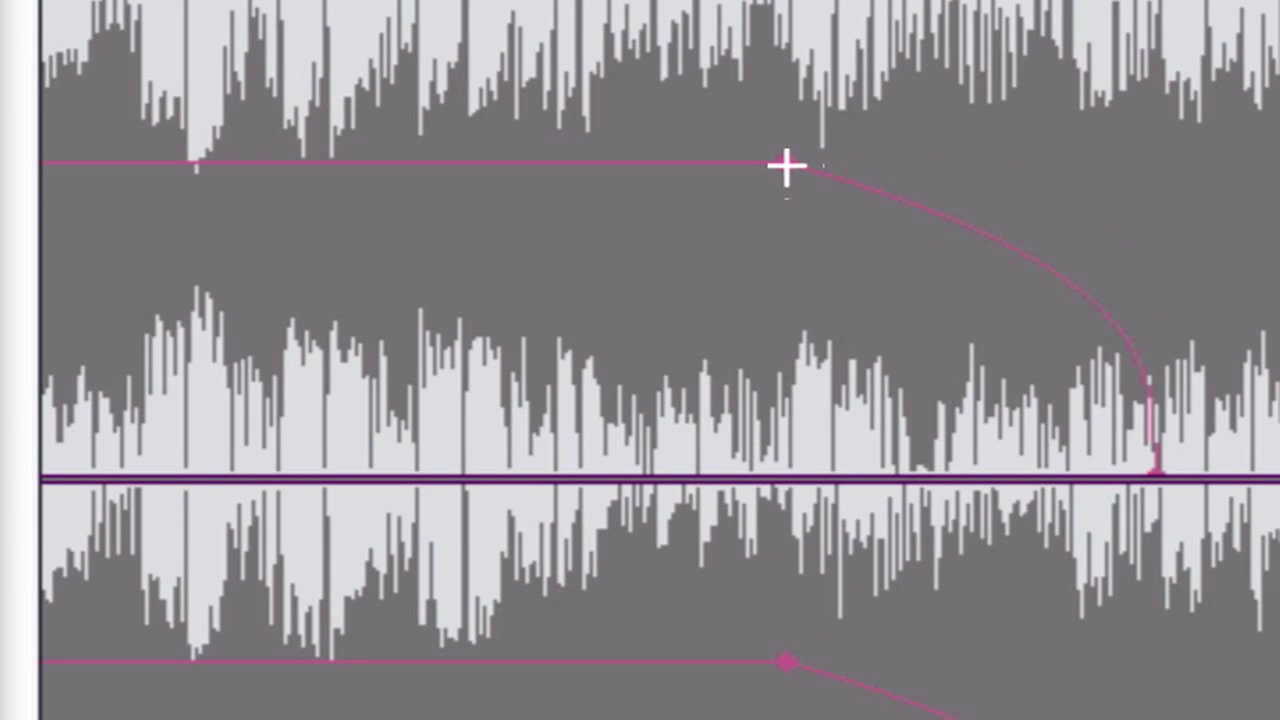
# - Clear the music's level keyframes and reset its level to 0 dB
pyautogui.rightClick(786, 165)
pyautogui.click(869, 162)
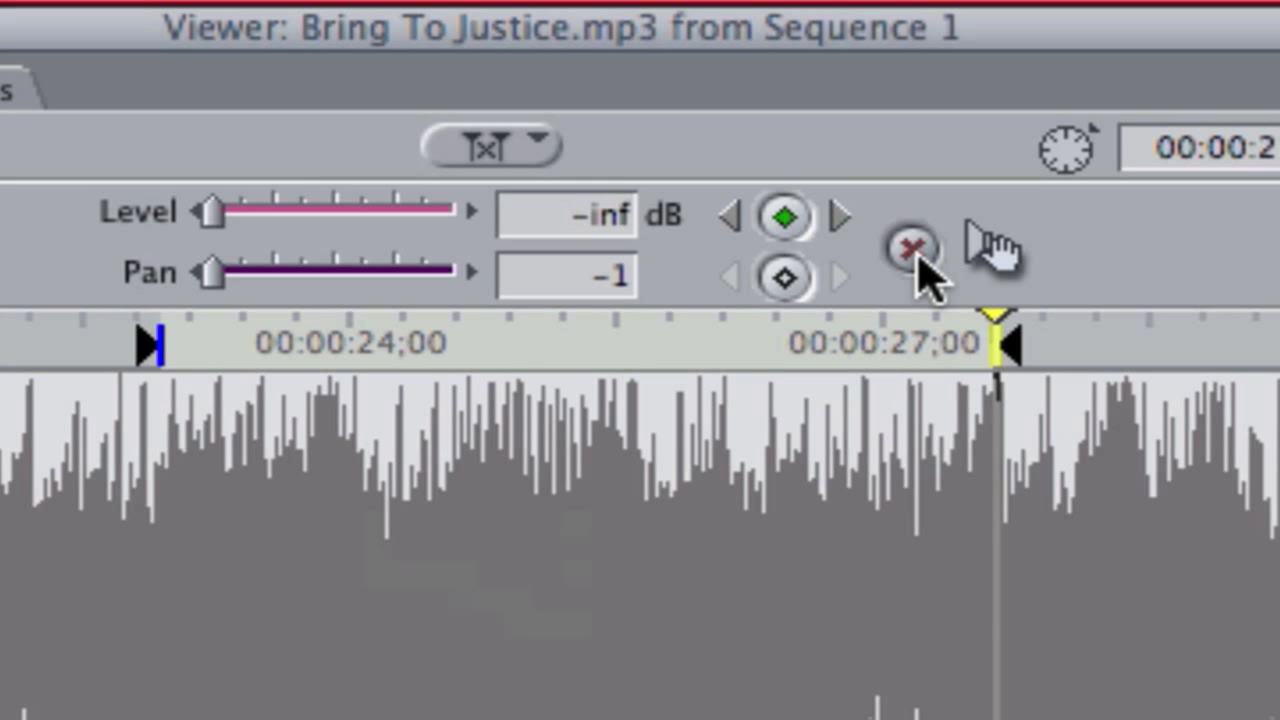
pyautogui.click(914, 254)
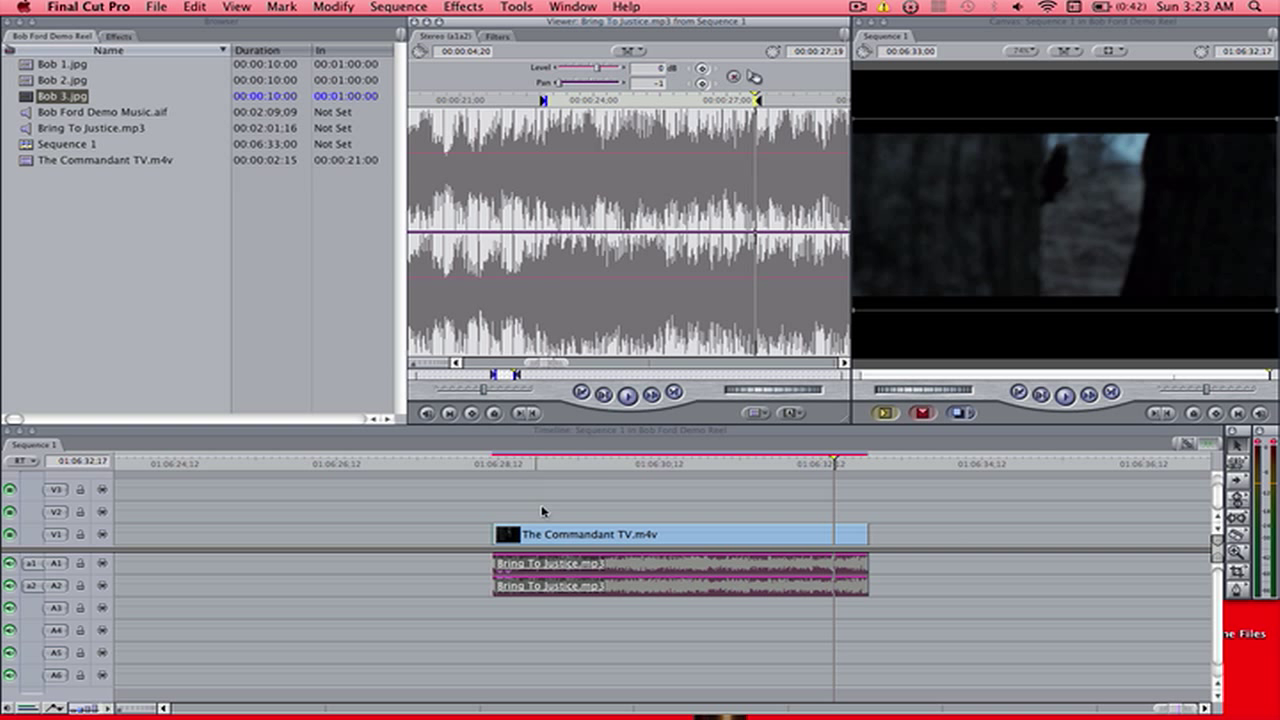
# - Apply a Cross Dissolve to the start of The Commandant TV.m4v and scrub through it
pyautogui.doubleClick(553, 535)
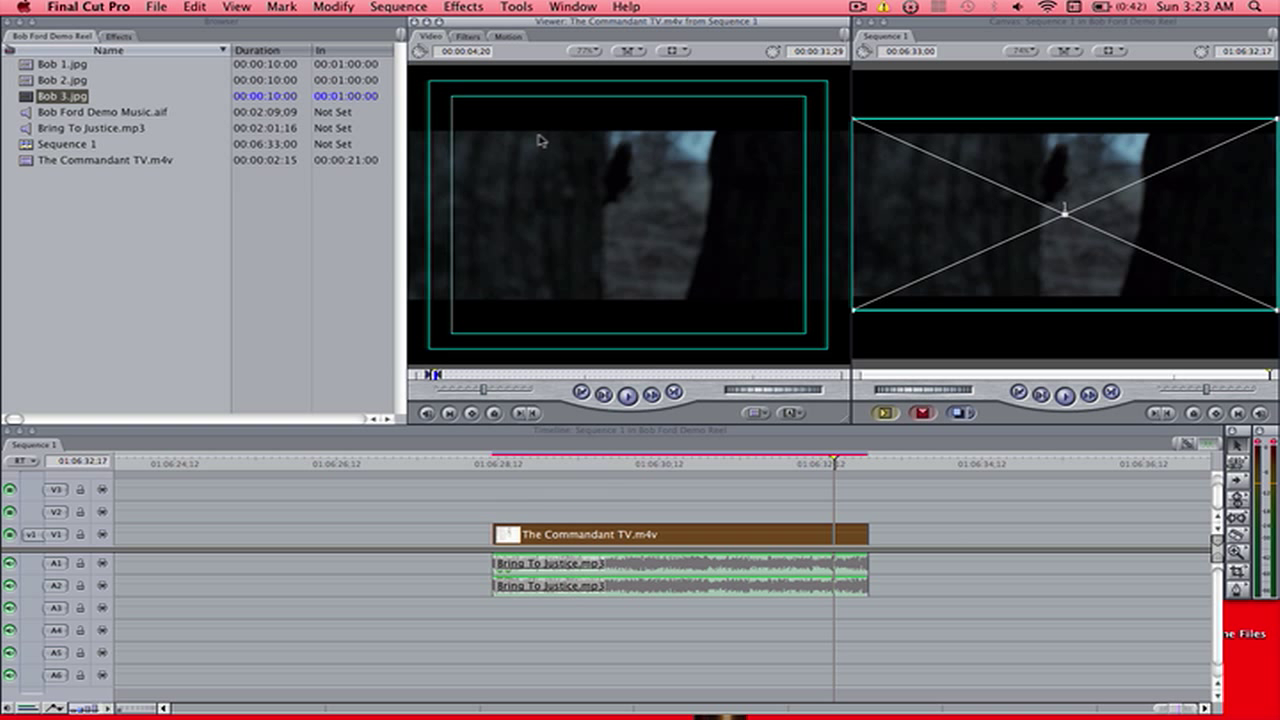
pyautogui.click(118, 36)
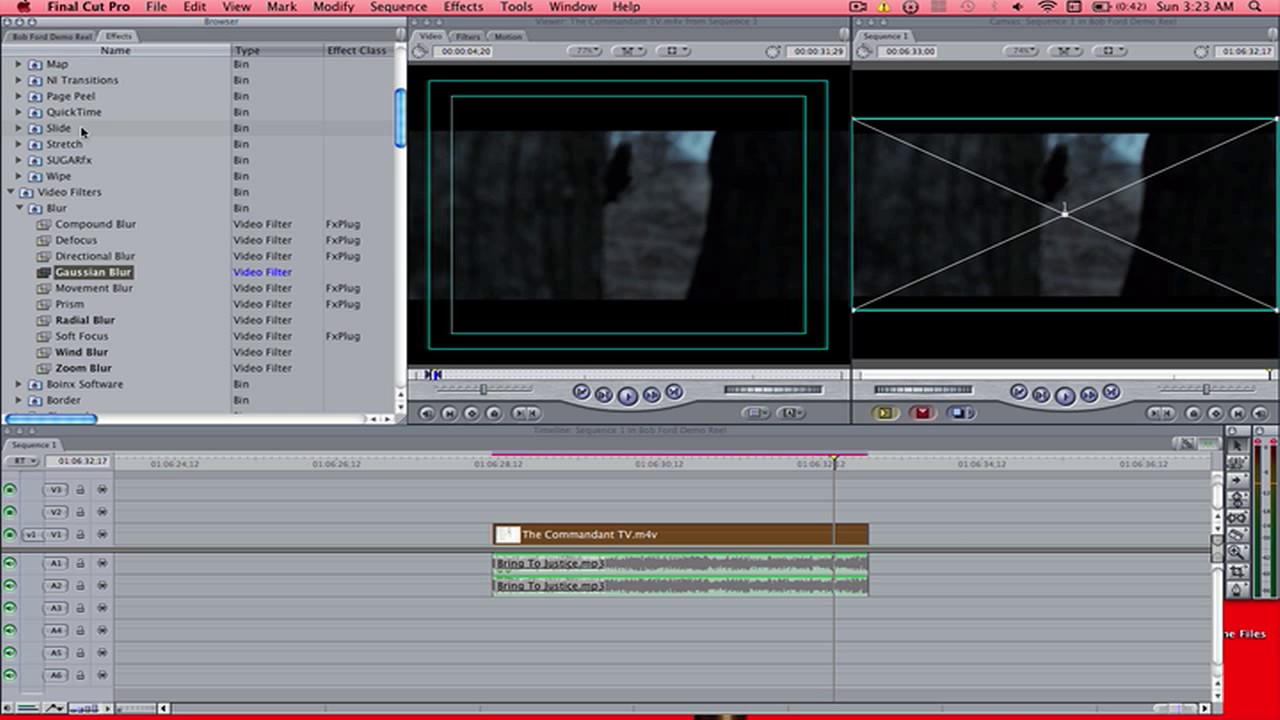
pyautogui.scroll(5, 55, 215)
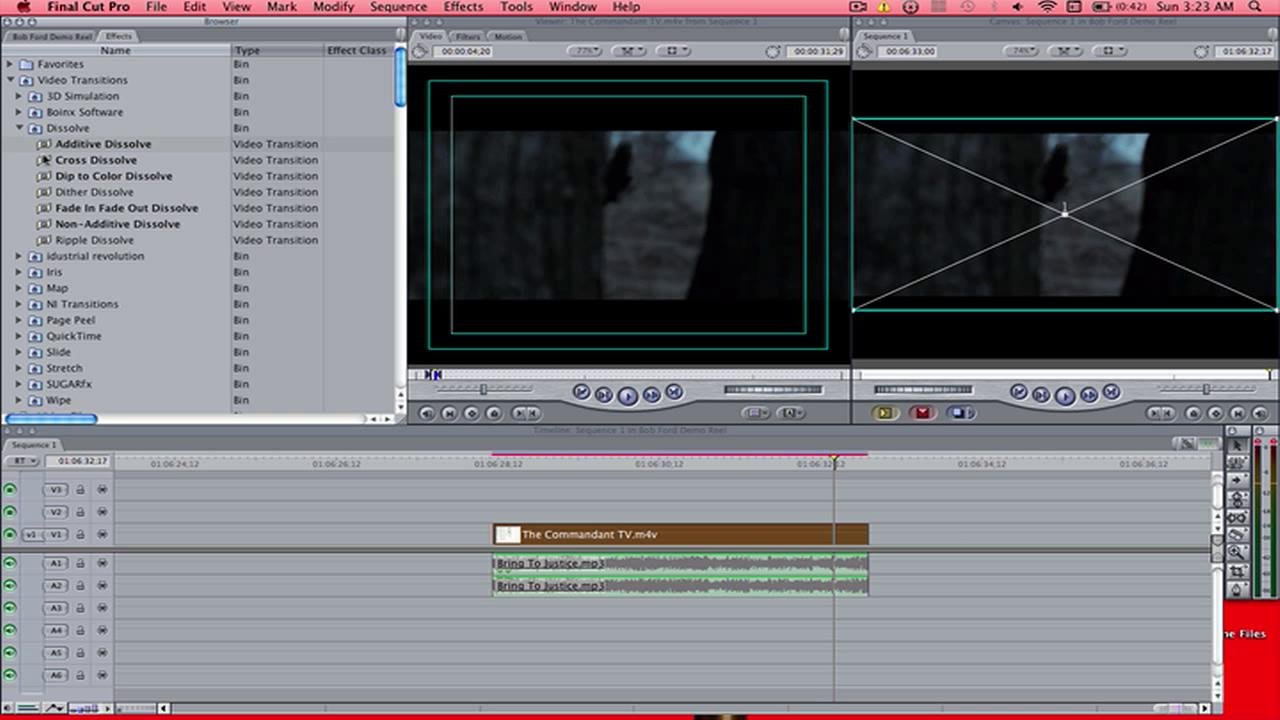
pyautogui.moveTo(44, 160); pyautogui.dragTo(500, 534)
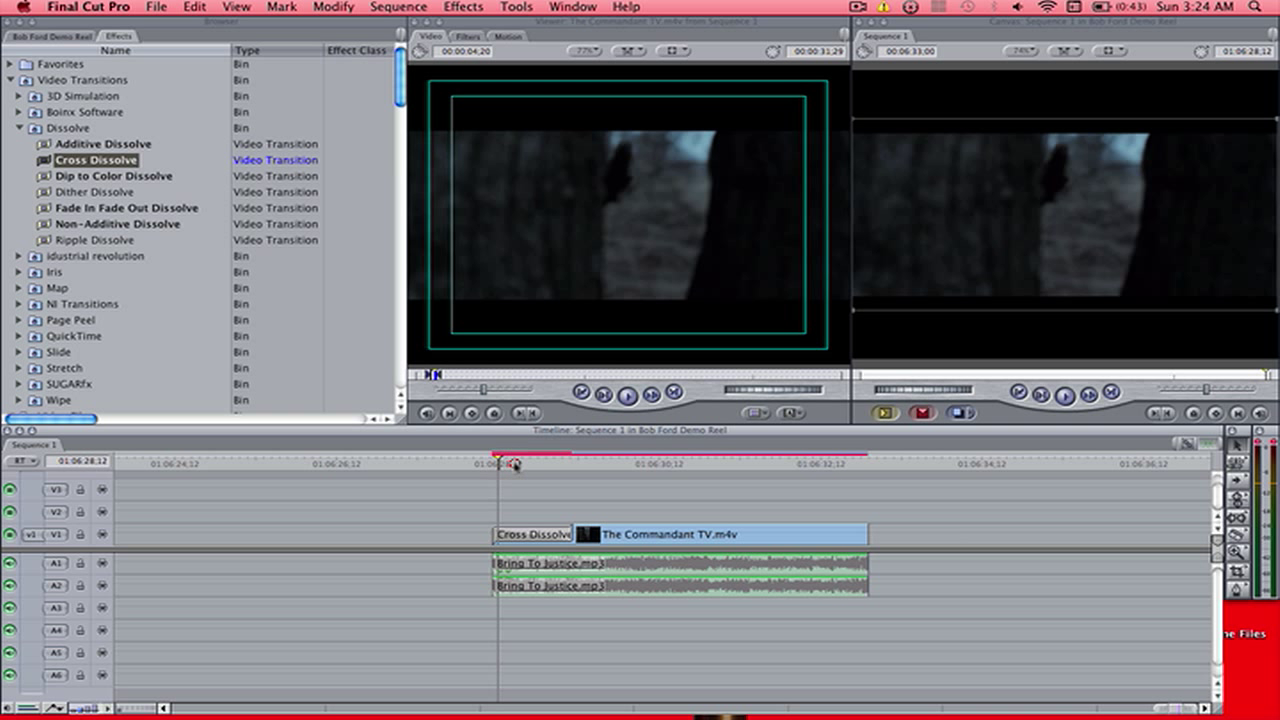
pyautogui.click(516, 464)
pyautogui.moveTo(549, 468); pyautogui.dragTo(575, 466)
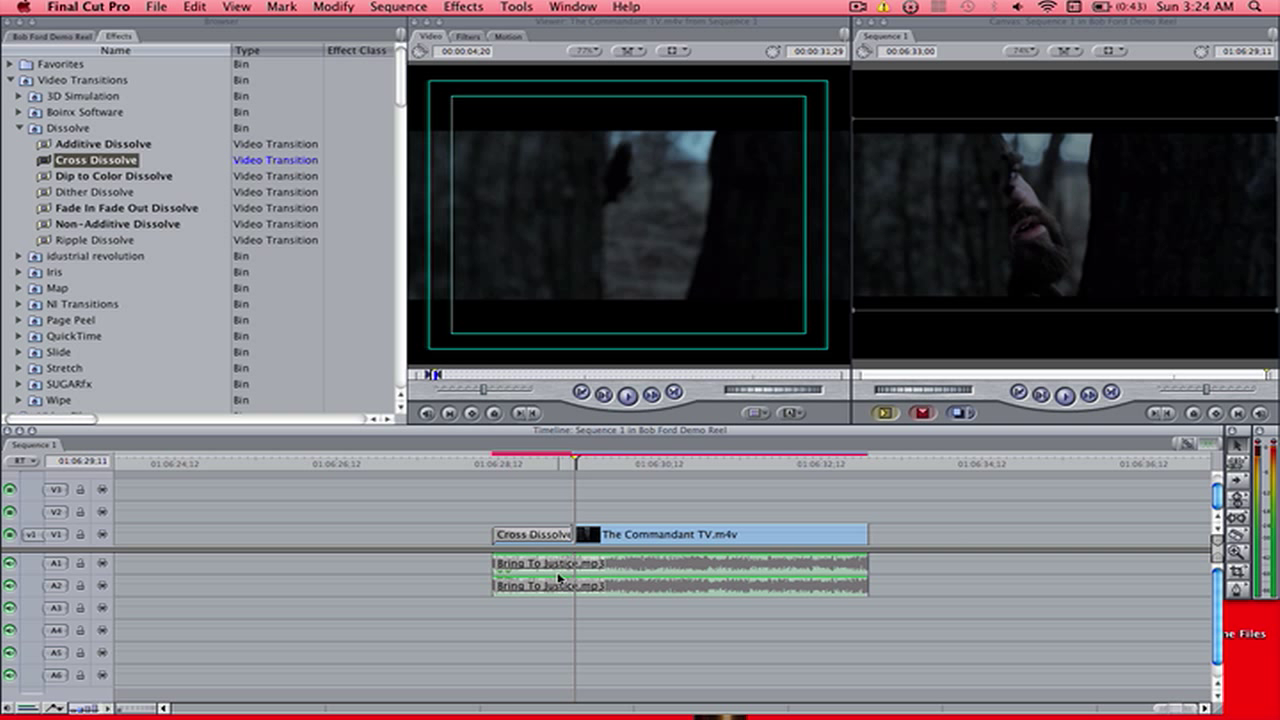
# - Delete the Cross Dissolve and reopen The Commandant TV.m4v in the Viewer
pyautogui.click(544, 537)
pyautogui.press('Delete')
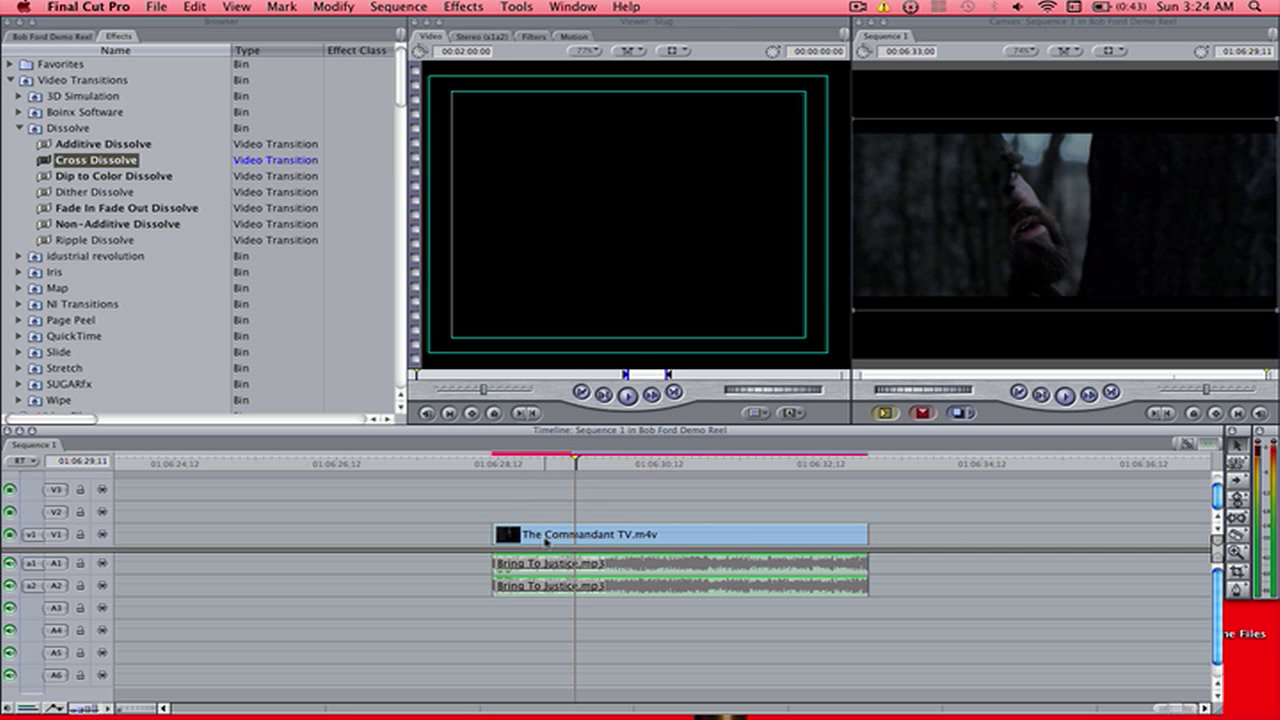
pyautogui.doubleClick(551, 540)
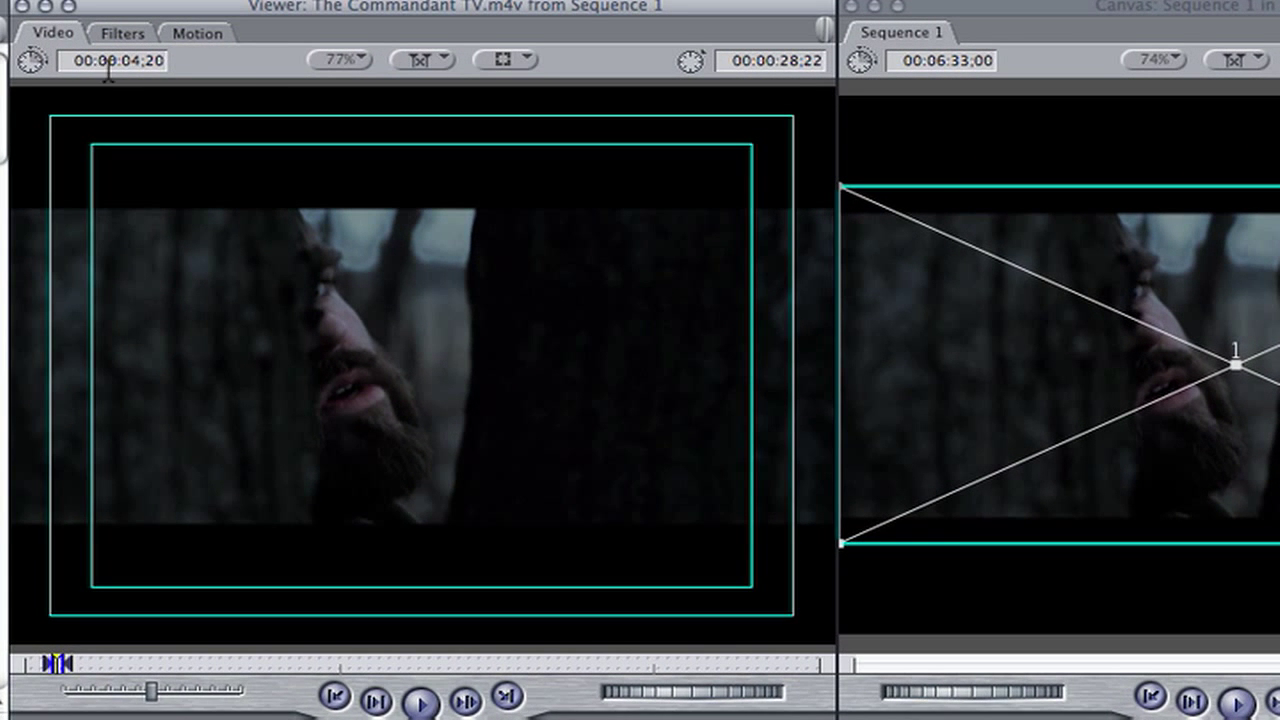
# - In the Motion tab, keyframe the clip's Opacity at 0 at its start
pyautogui.click(190, 33)
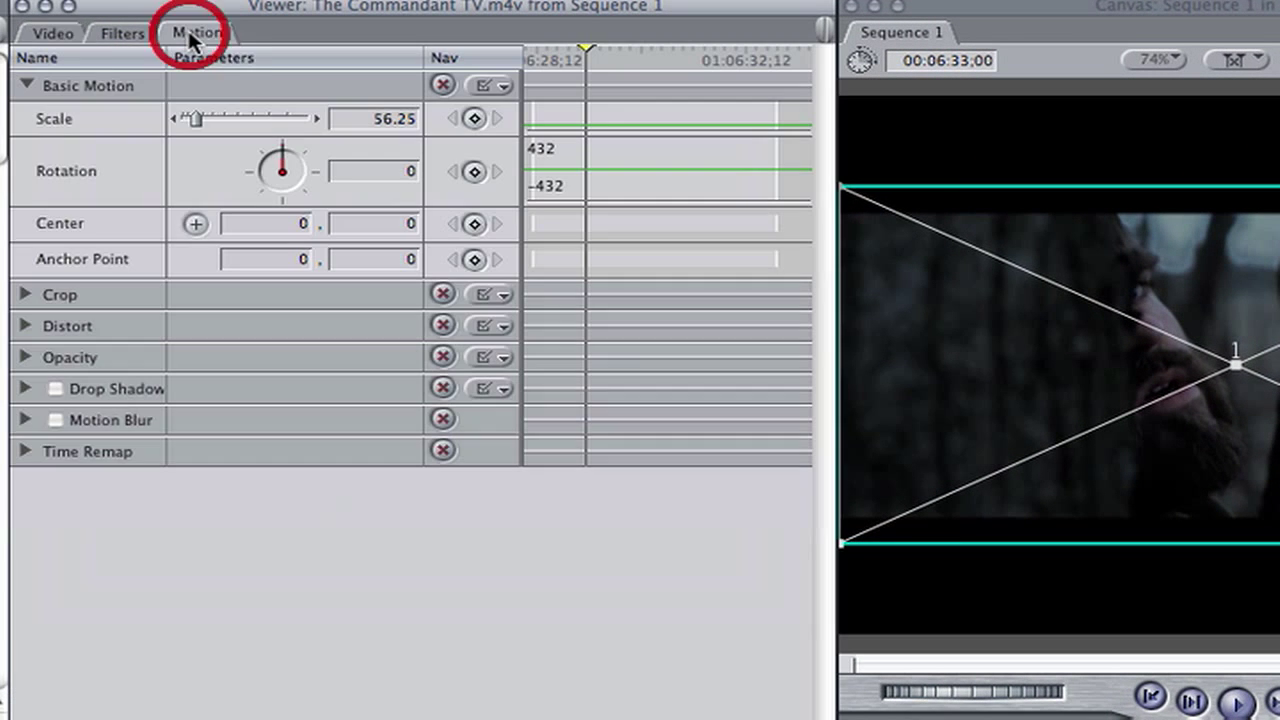
pyautogui.click(24, 356)
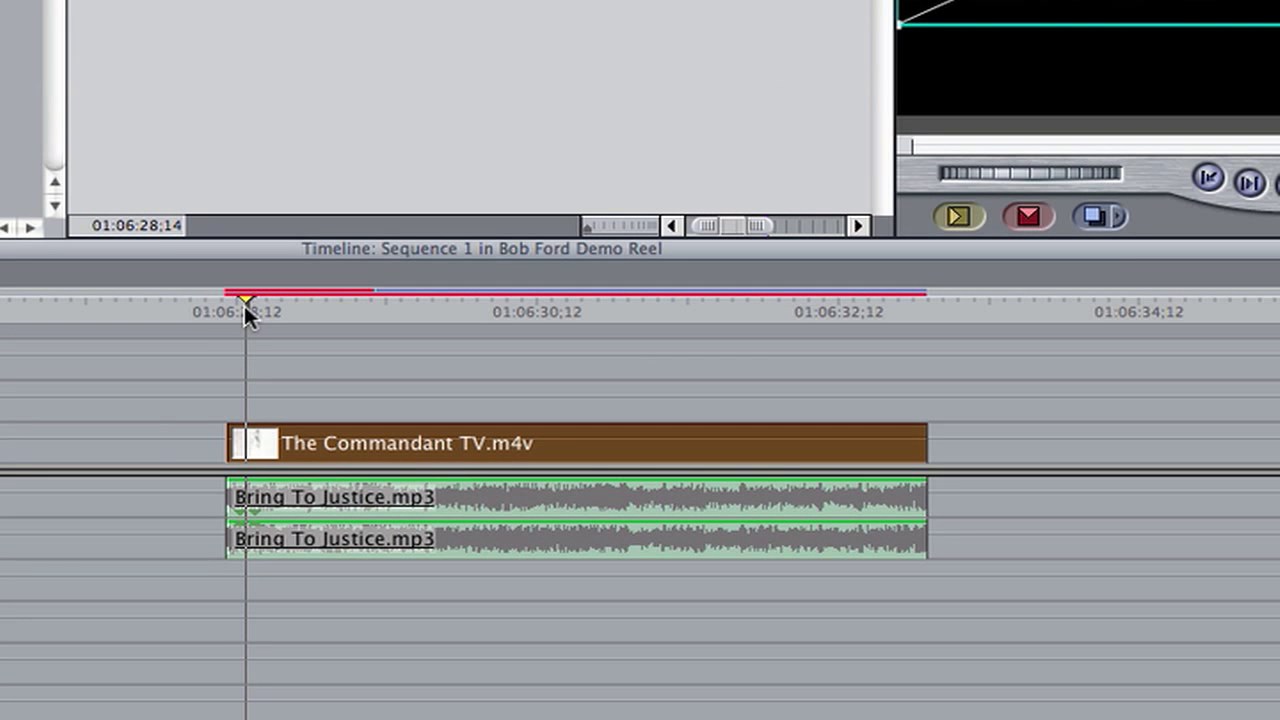
pyautogui.press('Up')
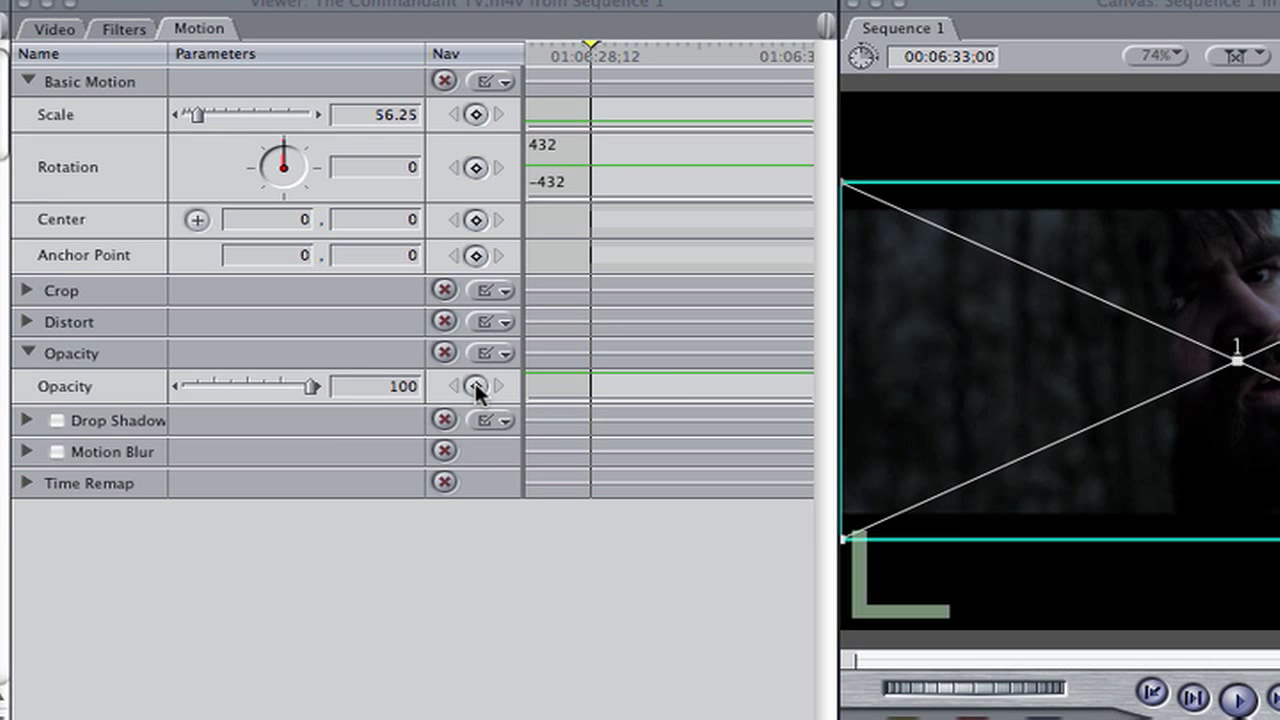
pyautogui.click(475, 386)
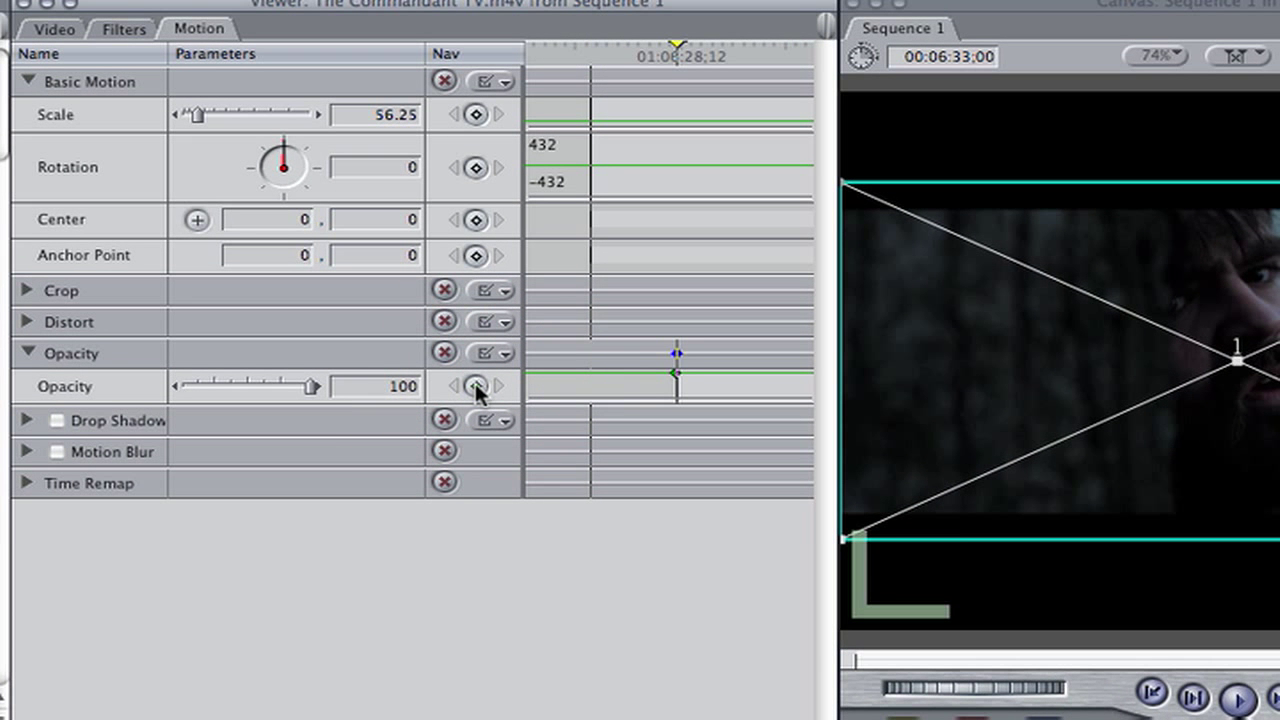
pyautogui.click(311, 387)
pyautogui.moveTo(246, 390); pyautogui.dragTo(175, 386)
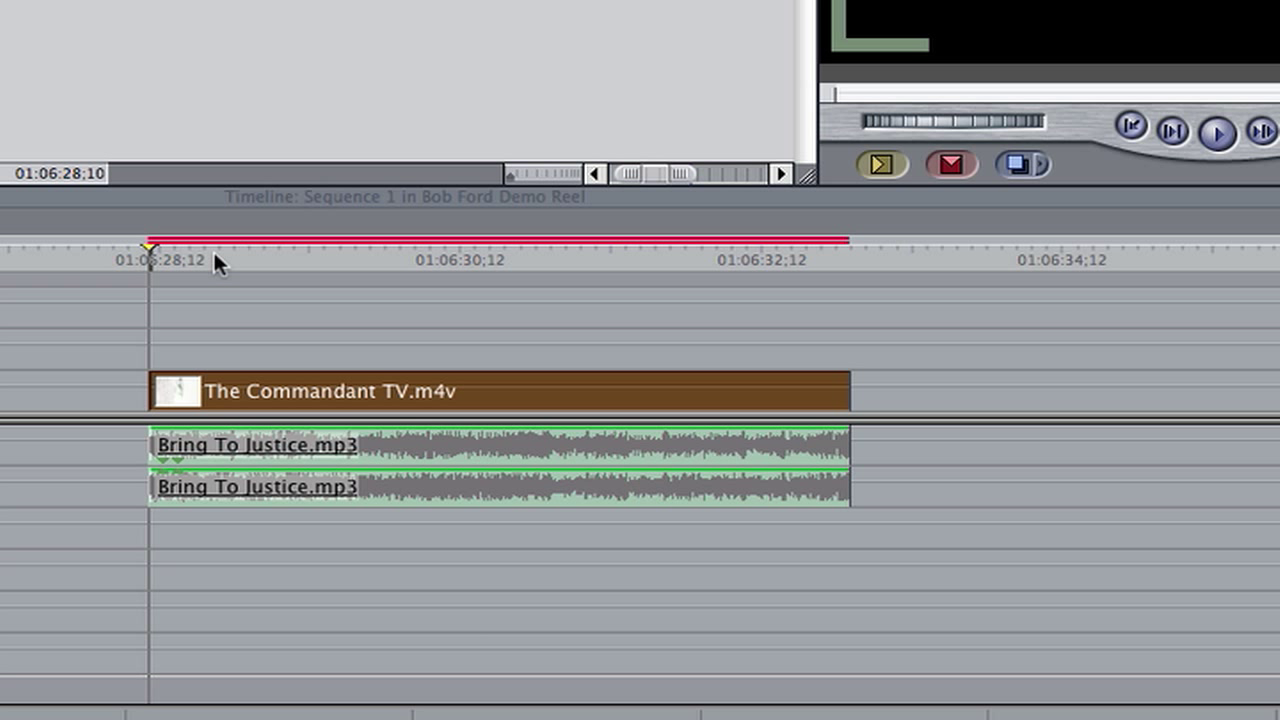
# - Add a second Opacity keyframe slightly later, set to 100
pyautogui.moveTo(213, 249); pyautogui.dragTo(238, 249)
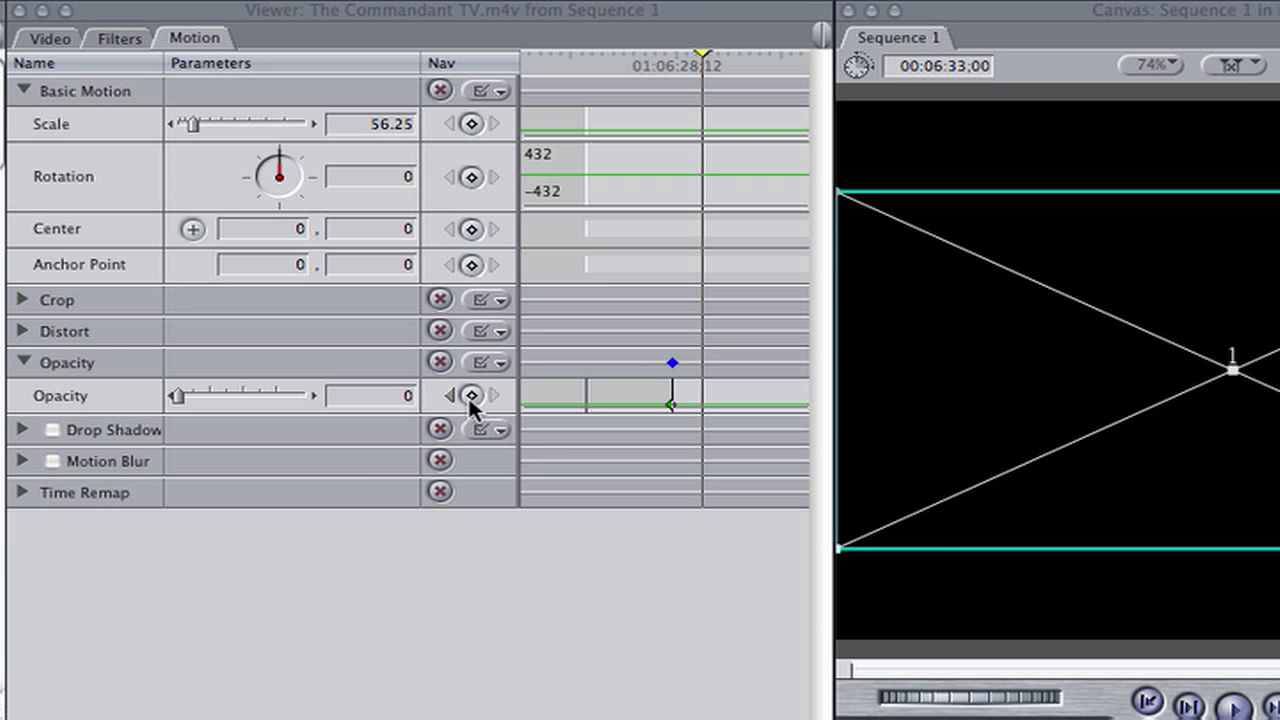
pyautogui.click(470, 396)
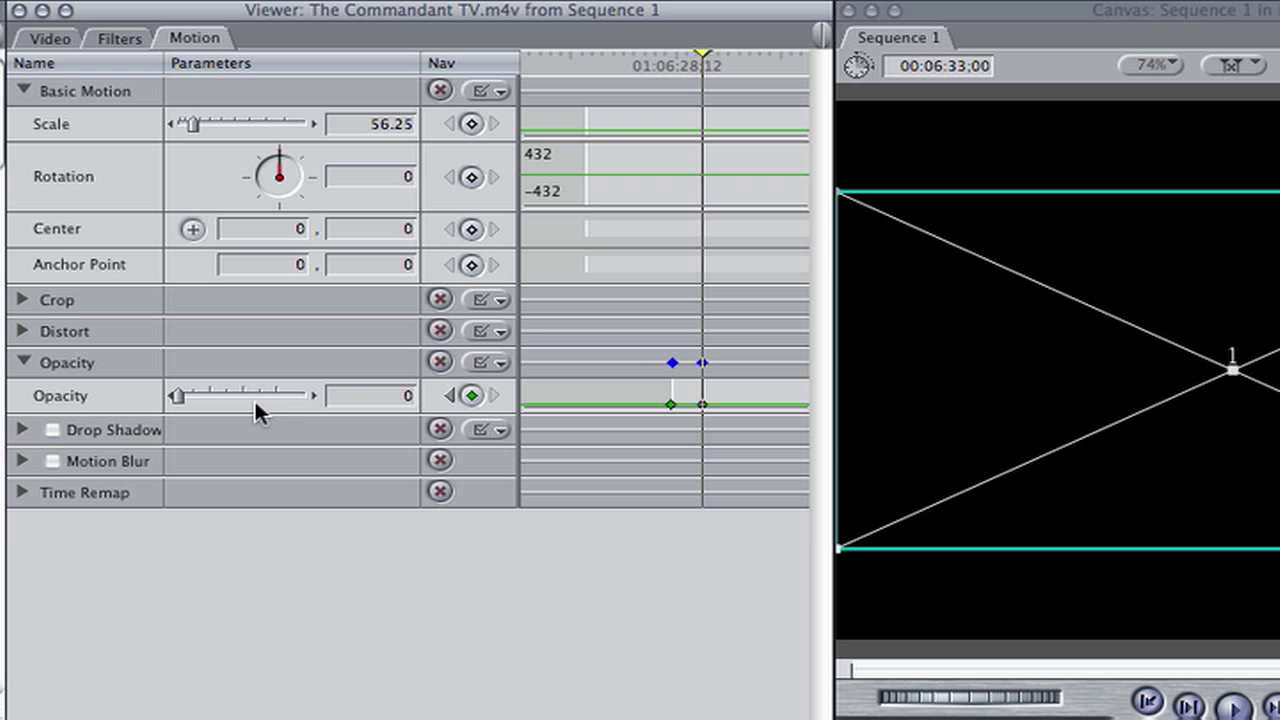
pyautogui.moveTo(177, 396); pyautogui.dragTo(322, 396)
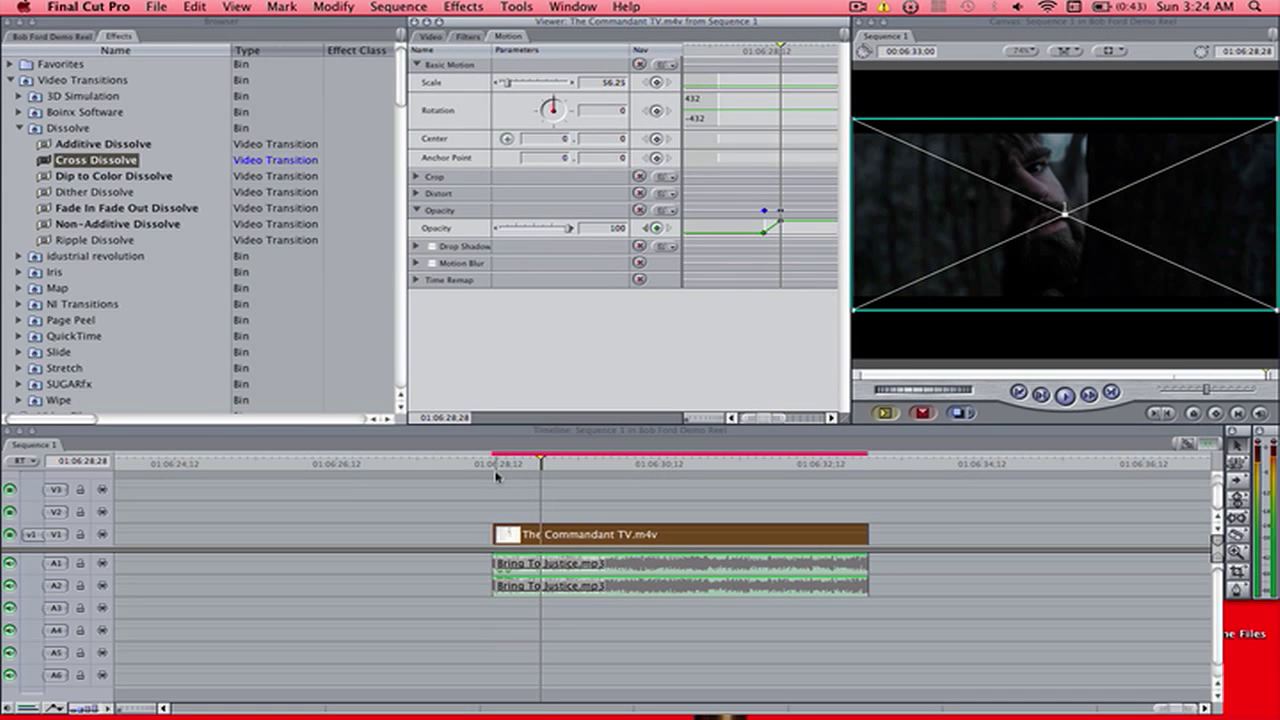
# - Select the clips, render with Cmd+R, and play the fade-in from the clip start
pyautogui.click(496, 477)
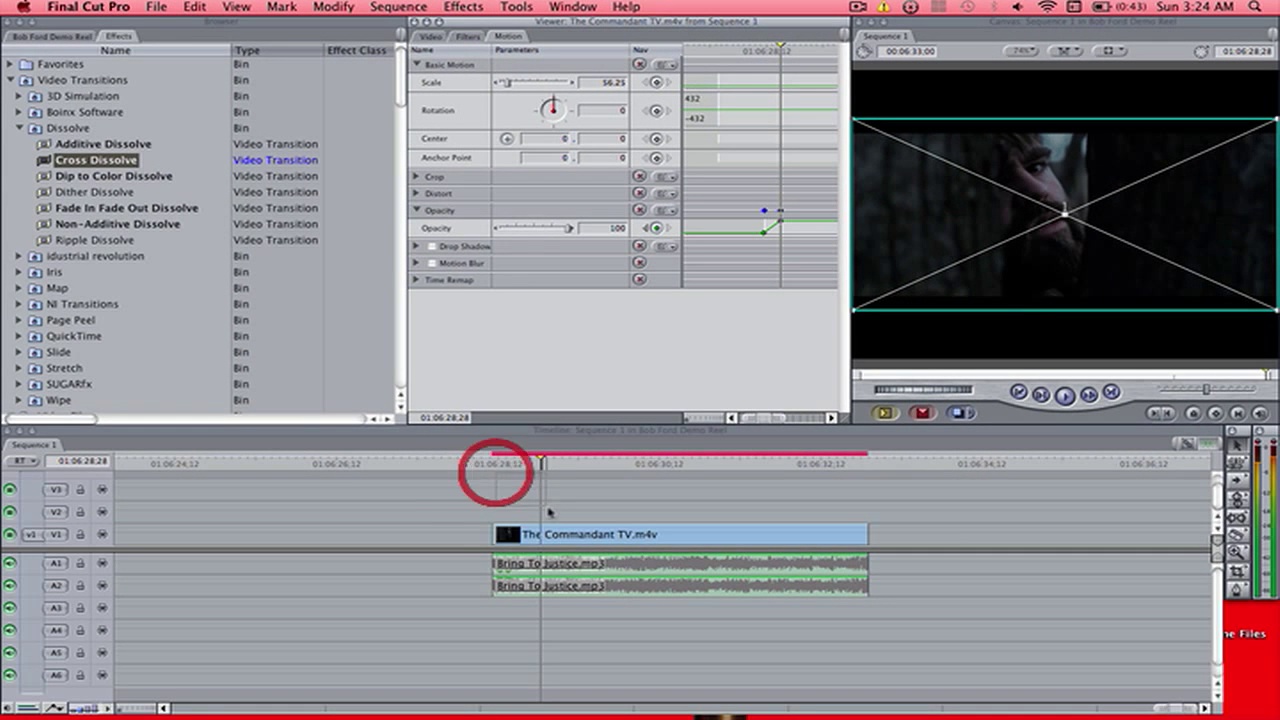
pyautogui.click(657, 588)
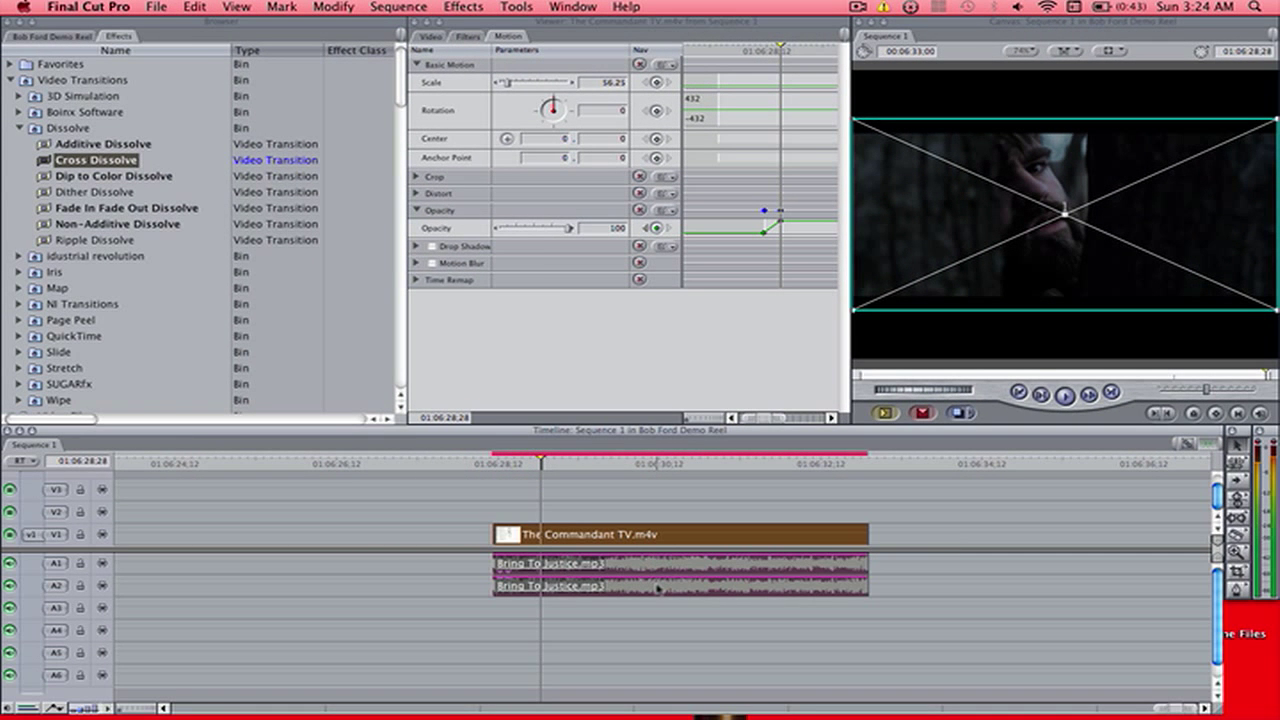
pyautogui.press('super+r')
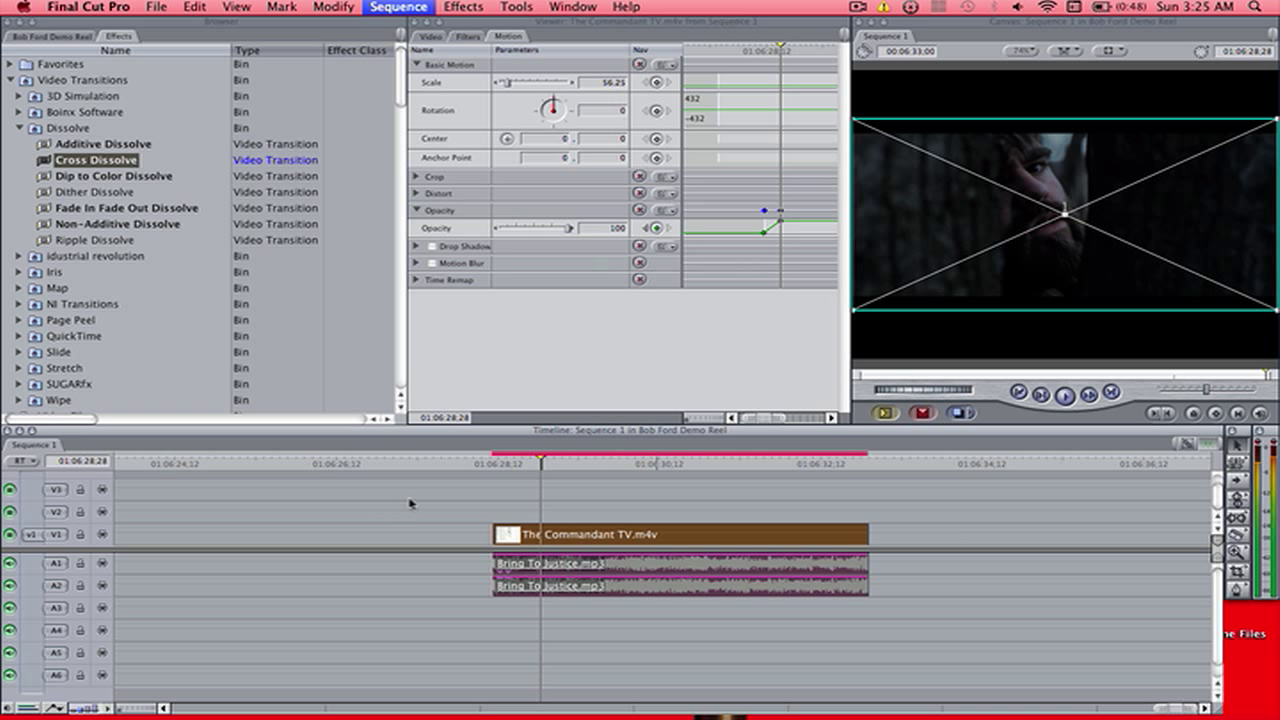
pyautogui.press('Up')
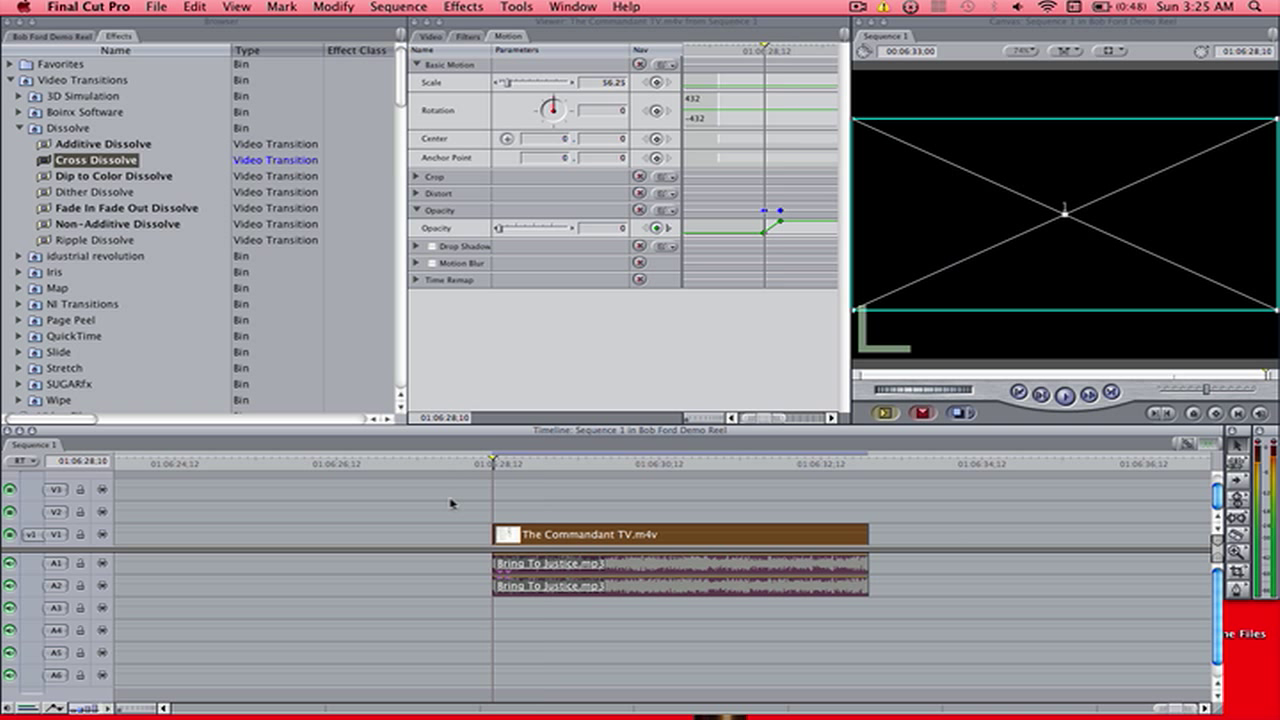
pyautogui.press('space')
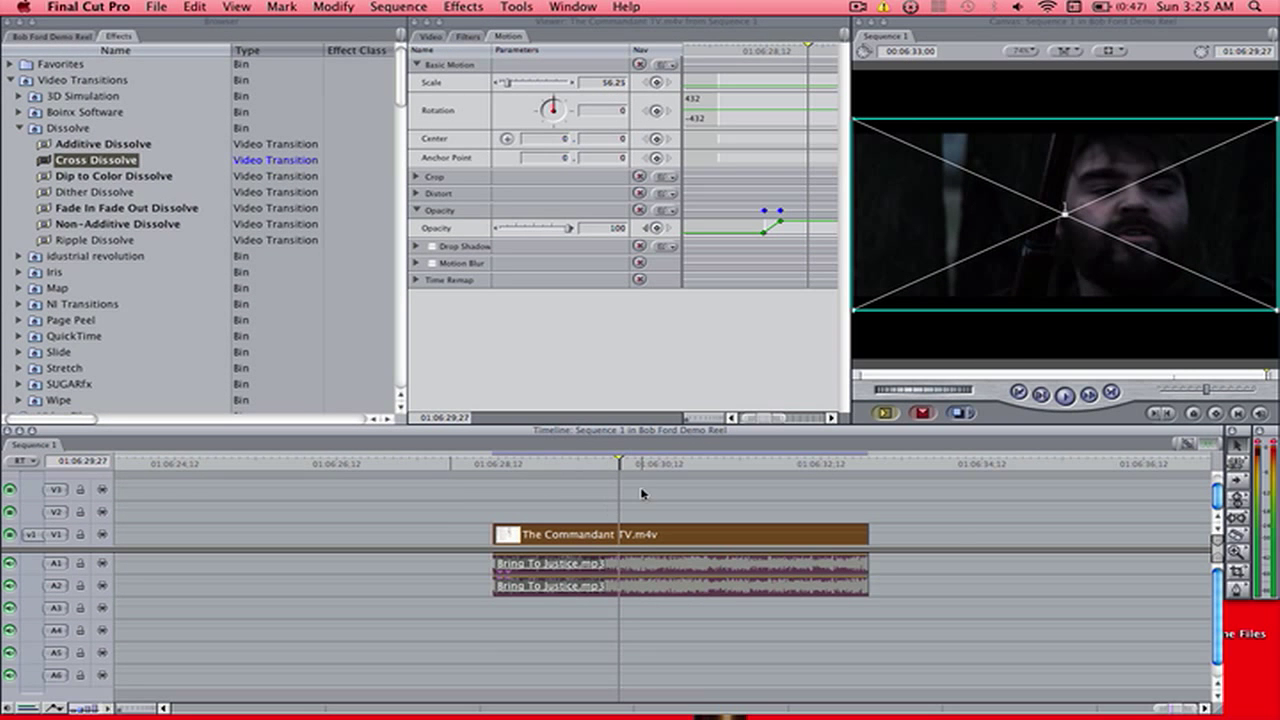
pyautogui.click(656, 463)
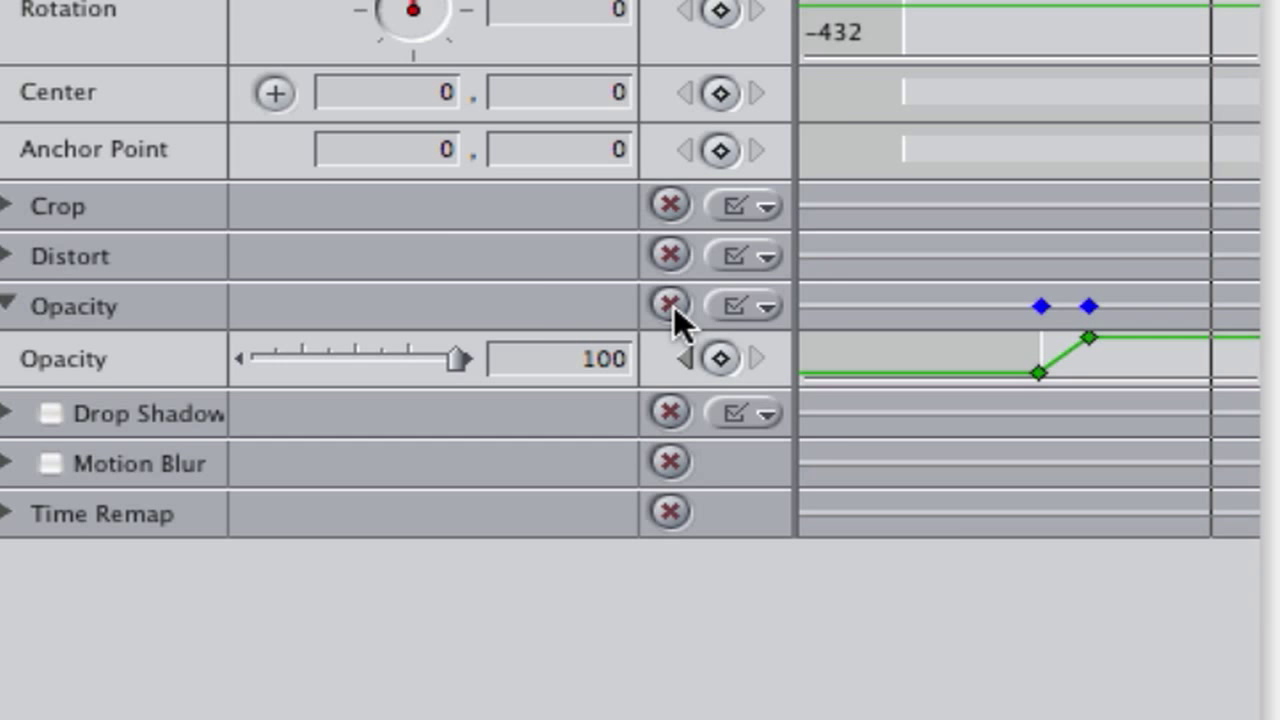
# - Reset the clip's Opacity keyframes and drop the Color Corrector filter onto The Commandant TV.m4v
pyautogui.click(670, 306)
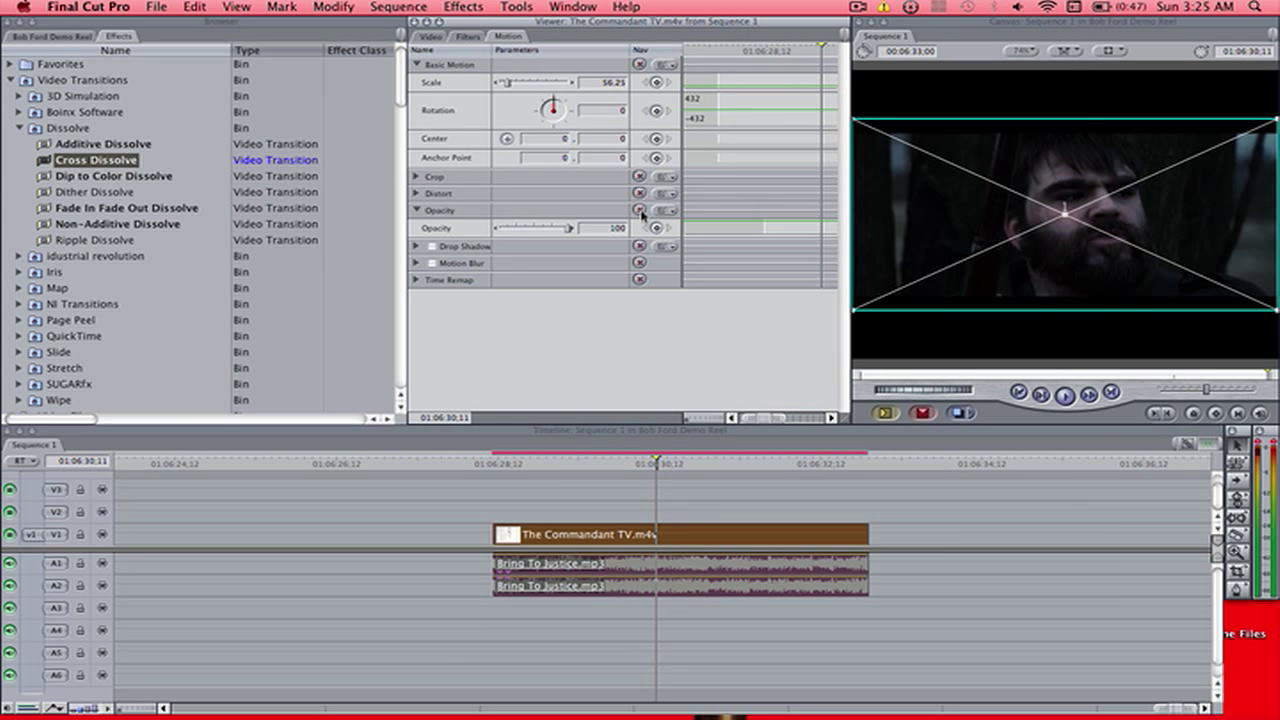
pyautogui.click(507, 465)
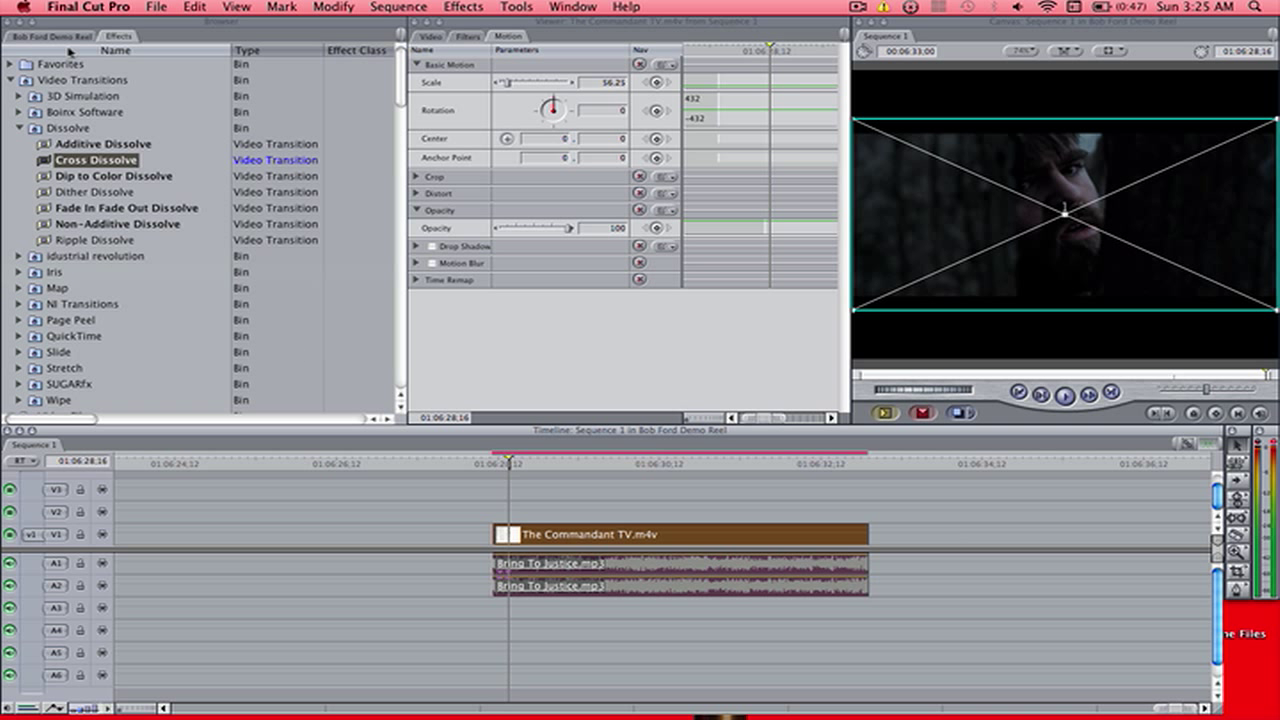
pyautogui.scroll(-10, 101, 220)
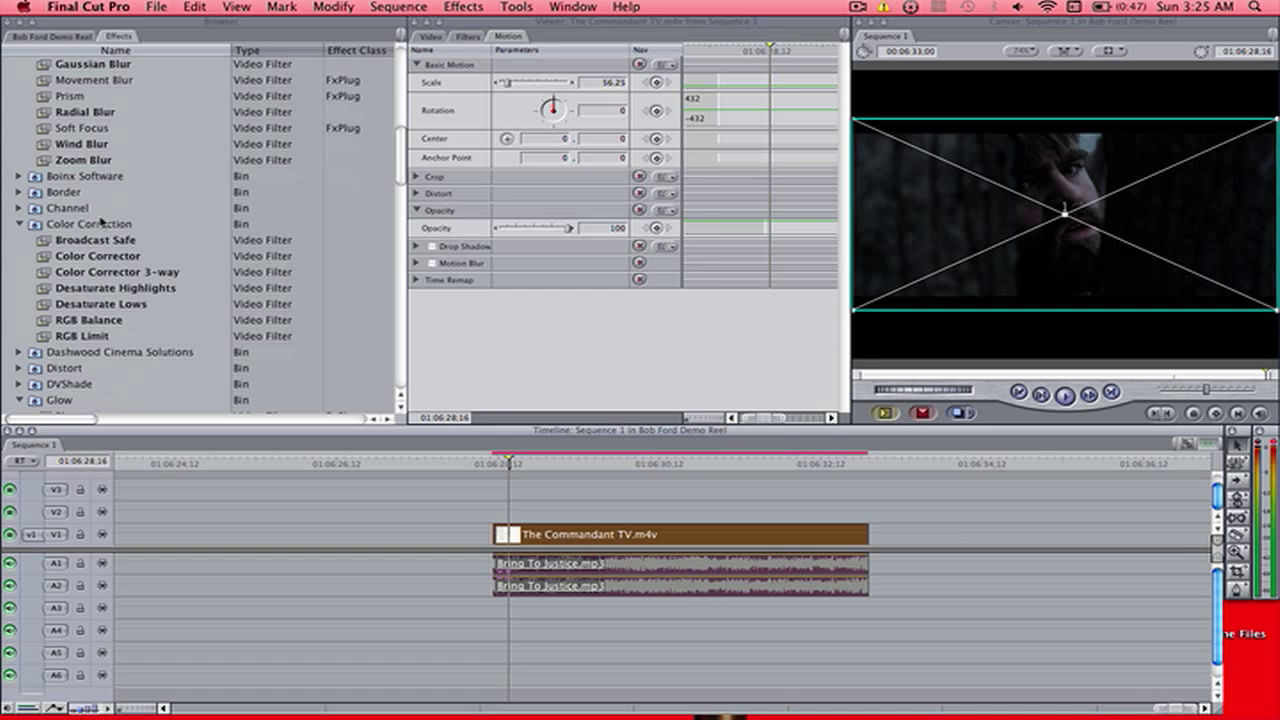
pyautogui.click(48, 256)
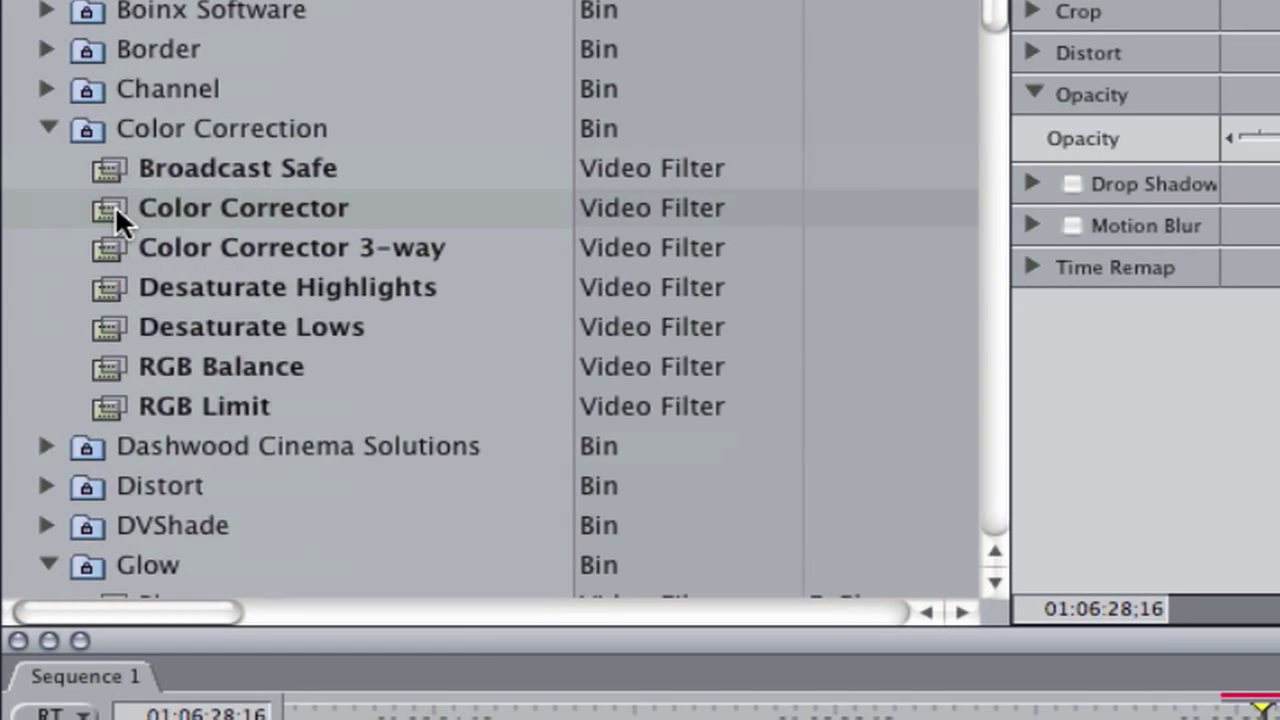
pyautogui.moveTo(115, 205); pyautogui.dragTo(379, 439)
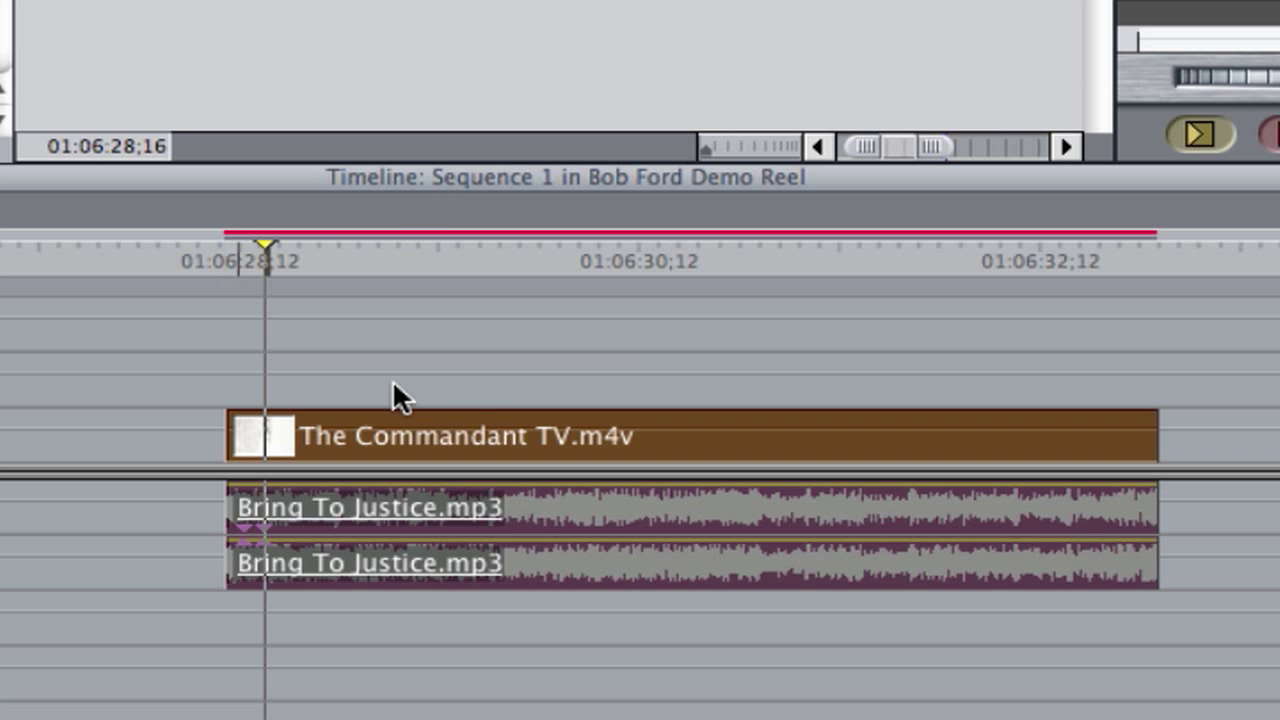
# - Set a Color Corrector keyframe at the clip start, then move the playhead to about 01:06:30;12
pyautogui.doubleClick(443, 423)
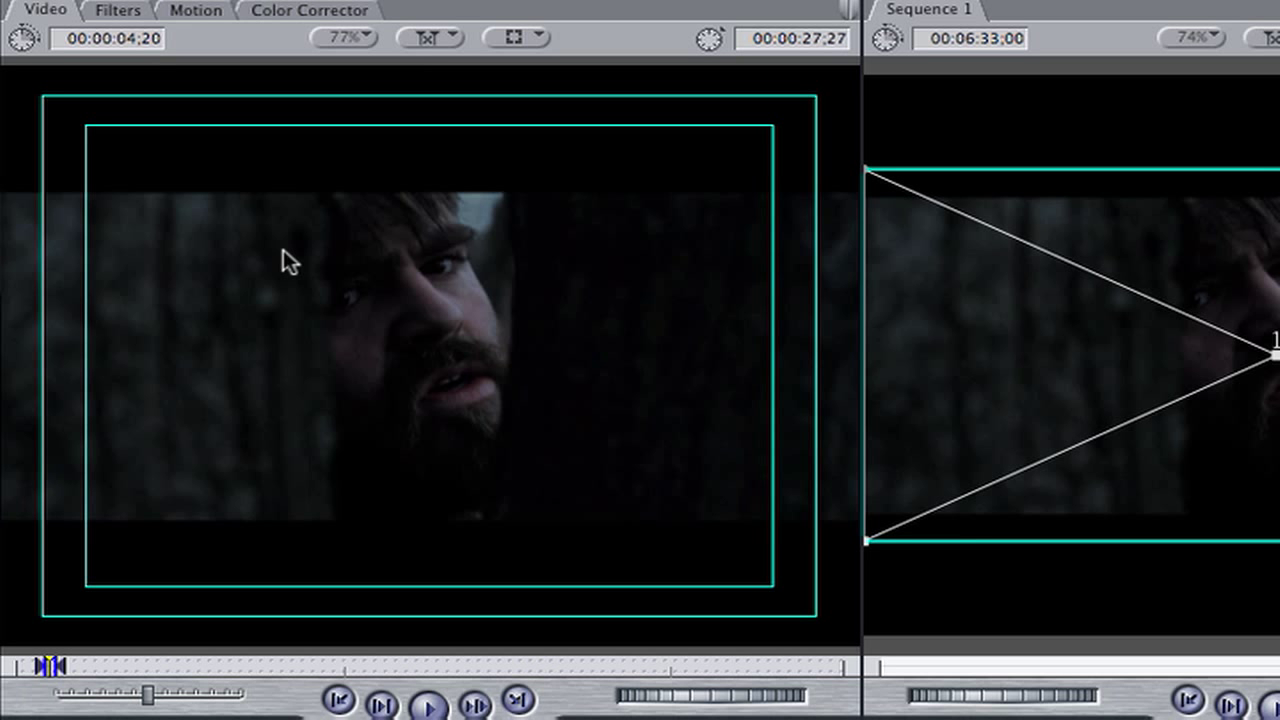
pyautogui.click(278, 14)
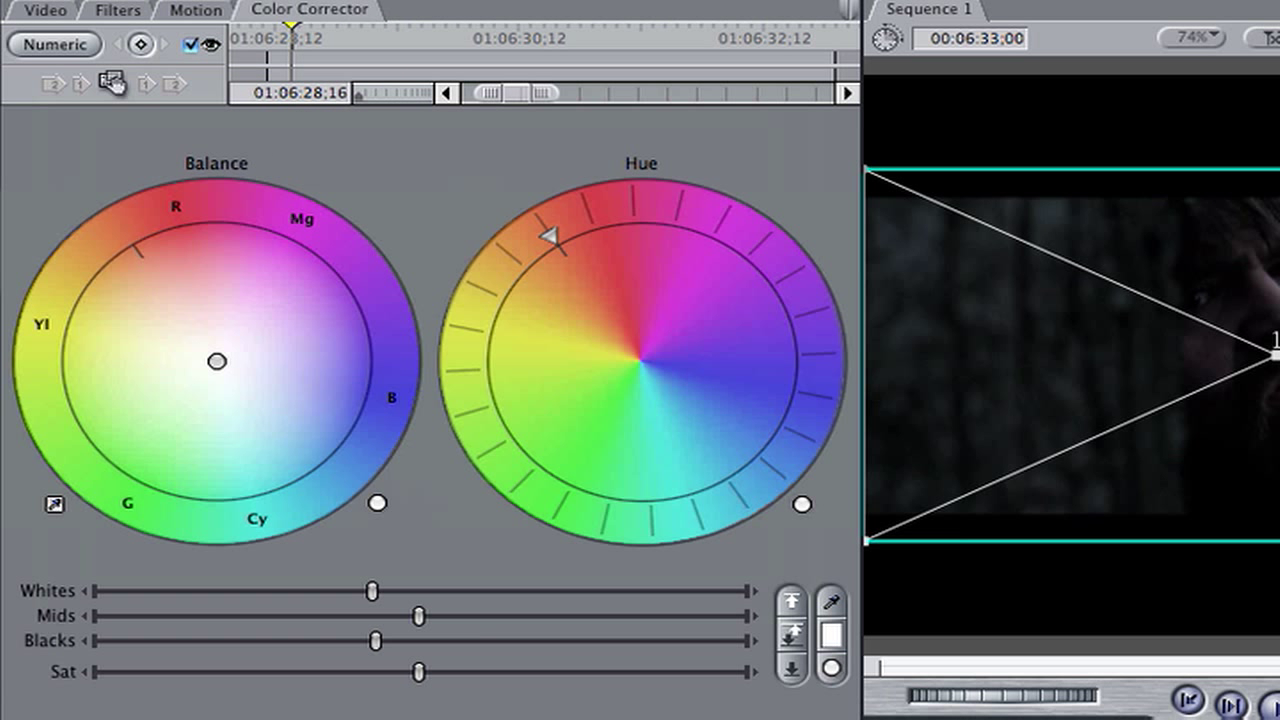
pyautogui.press('Left')
pyautogui.press('Left')
pyautogui.press('Left')
pyautogui.press('Left')
pyautogui.press('Left')
pyautogui.press('Left')
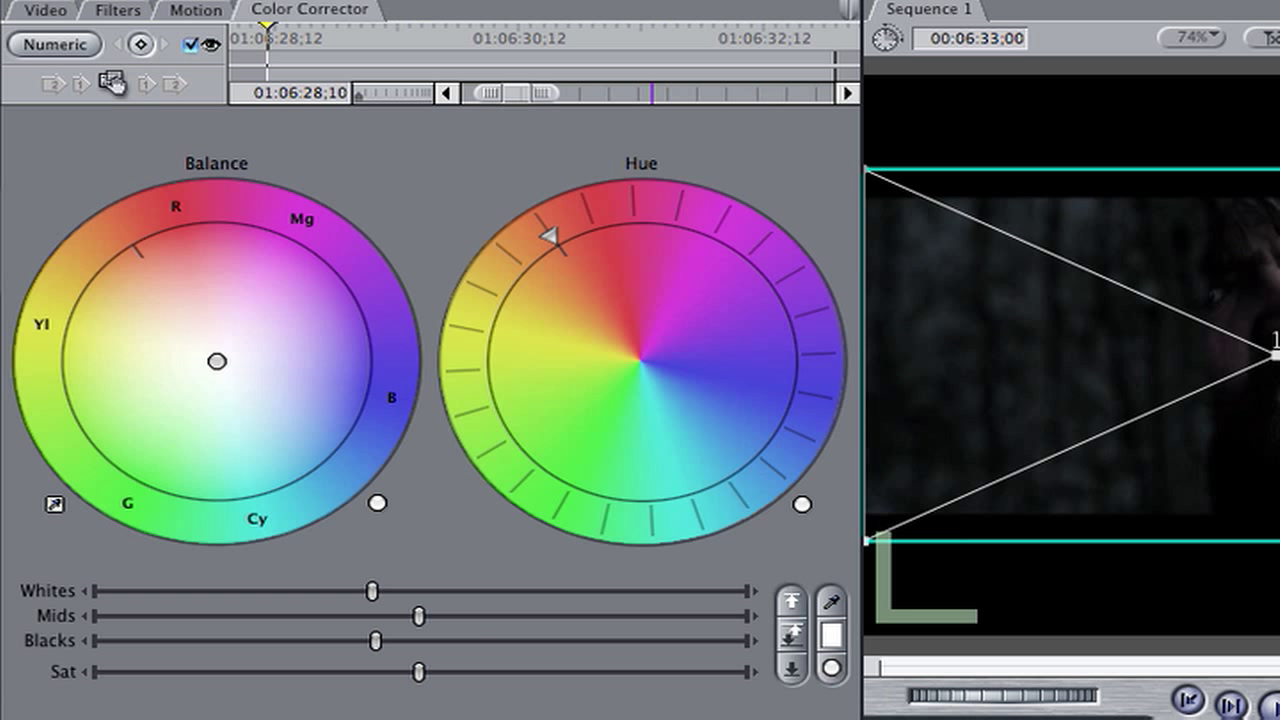
pyautogui.click(141, 45)
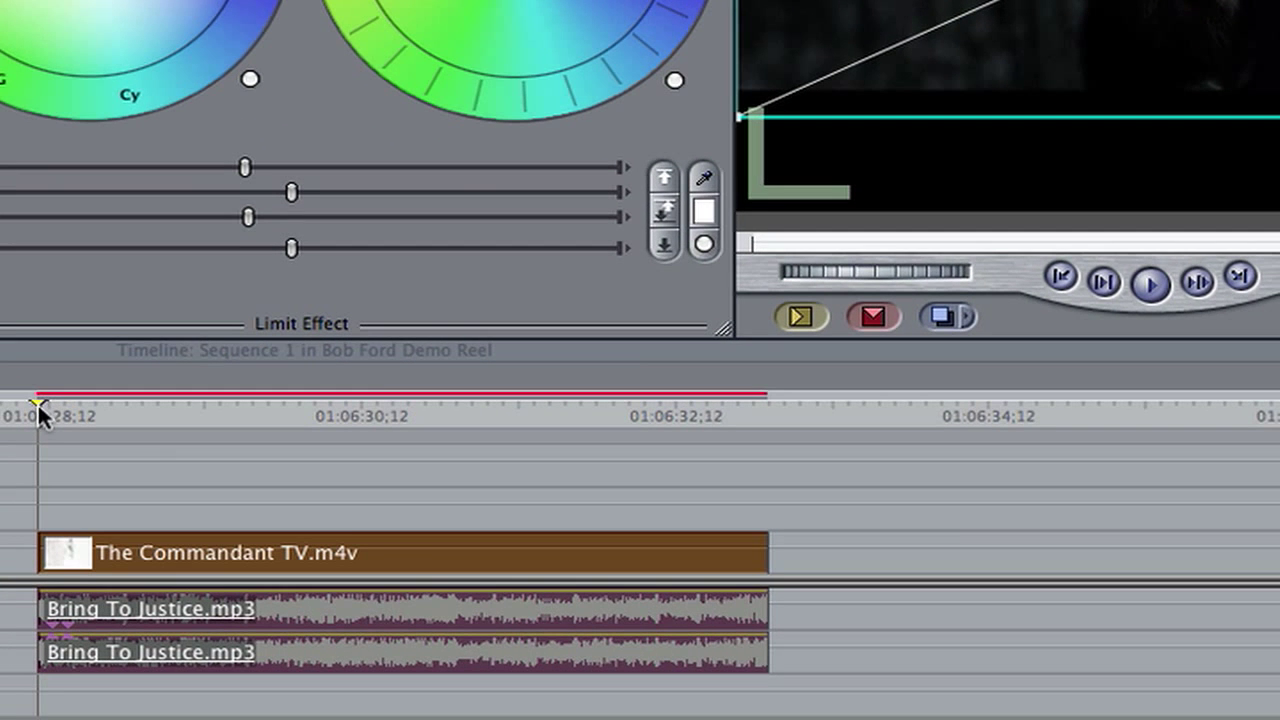
pyautogui.moveTo(37, 402); pyautogui.dragTo(415, 412)
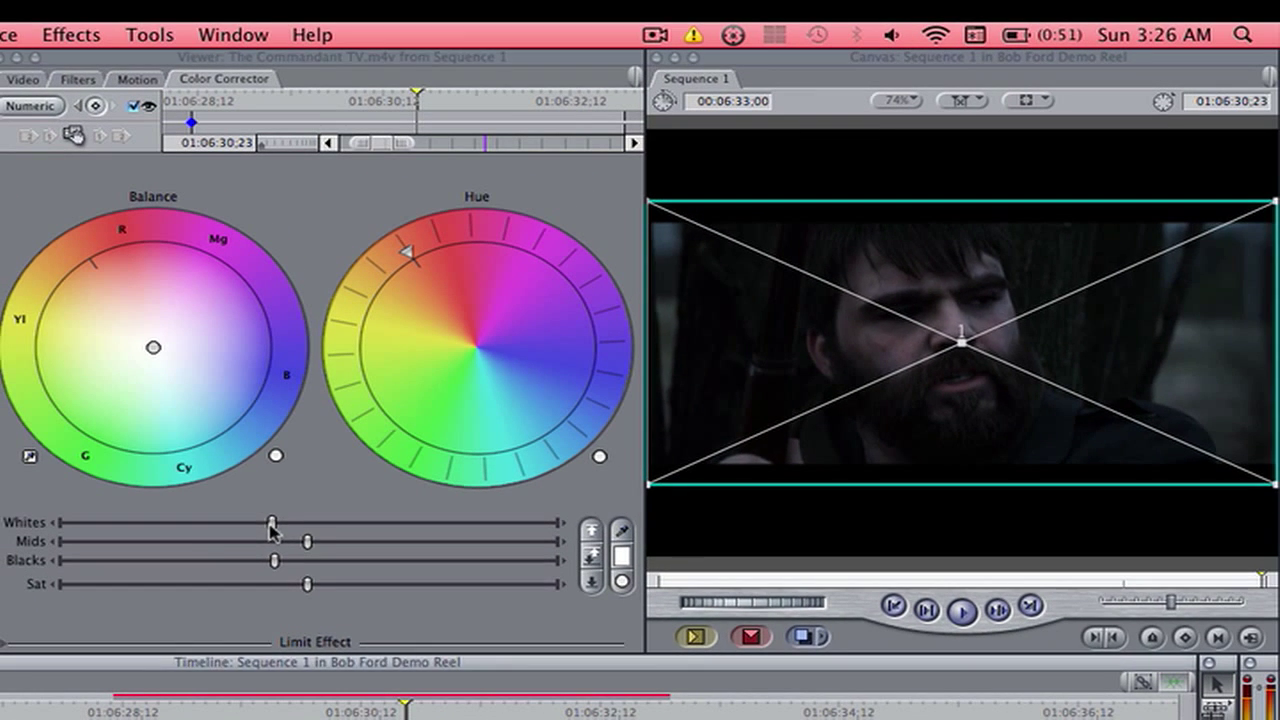
# - Push highlights and midtones to full, lift shadows, then pull midtones back slightly for contrast
pyautogui.moveTo(245, 167); pyautogui.dragTo(462, 167)
pyautogui.moveTo(460, 530); pyautogui.dragTo(545, 525)
pyautogui.moveTo(308, 541); pyautogui.dragTo(520, 550)
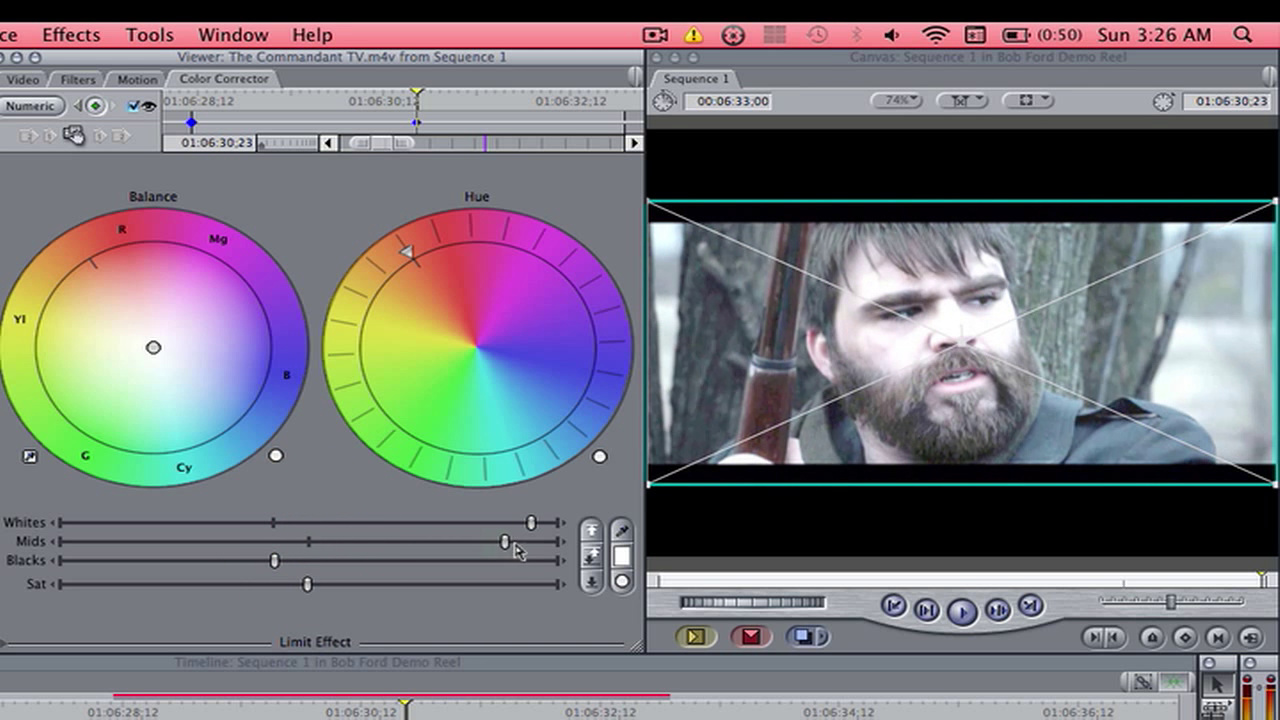
pyautogui.moveTo(272, 562); pyautogui.dragTo(129, 586)
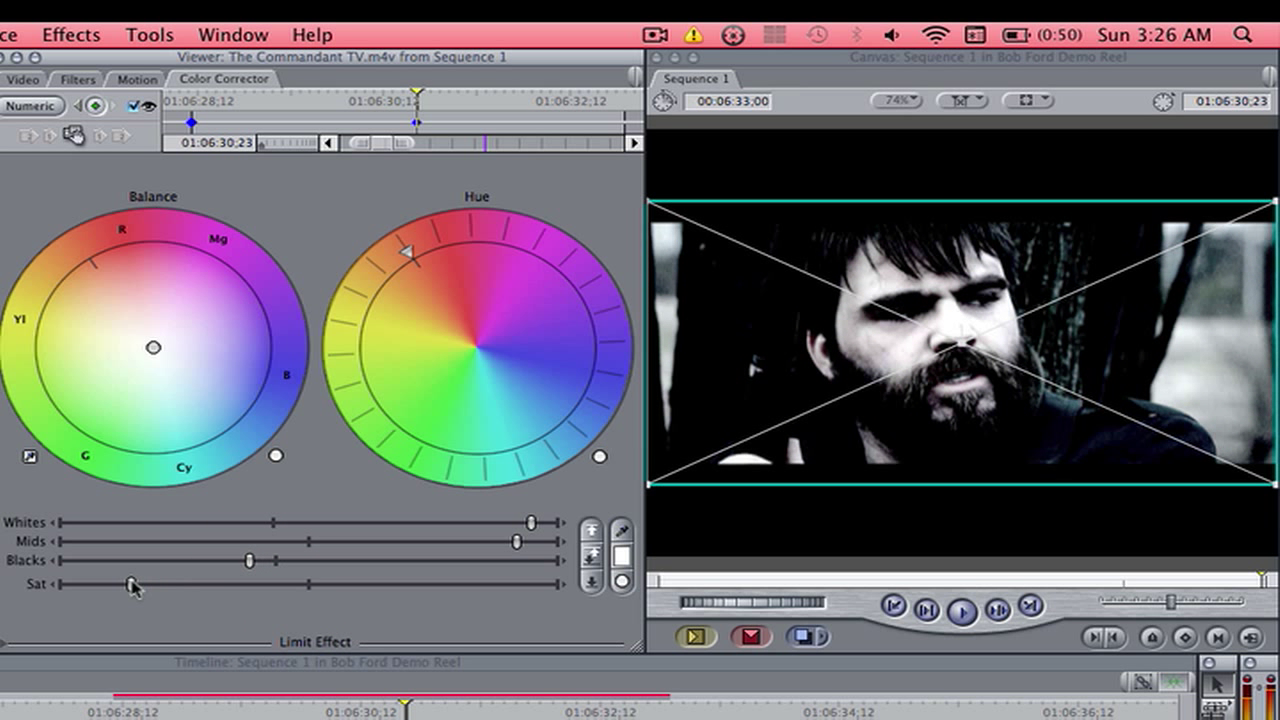
pyautogui.moveTo(517, 545); pyautogui.dragTo(557, 542)
pyautogui.moveTo(250, 562); pyautogui.dragTo(362, 565)
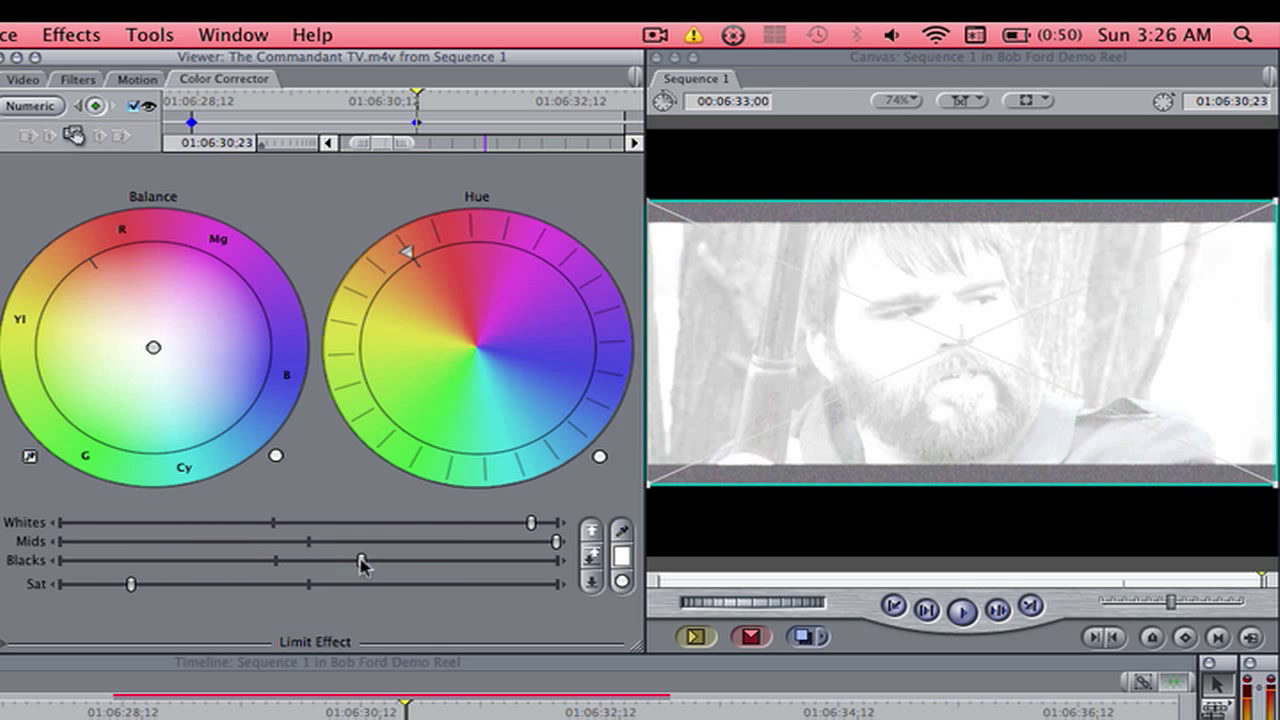
pyautogui.moveTo(557, 542); pyautogui.dragTo(538, 543)
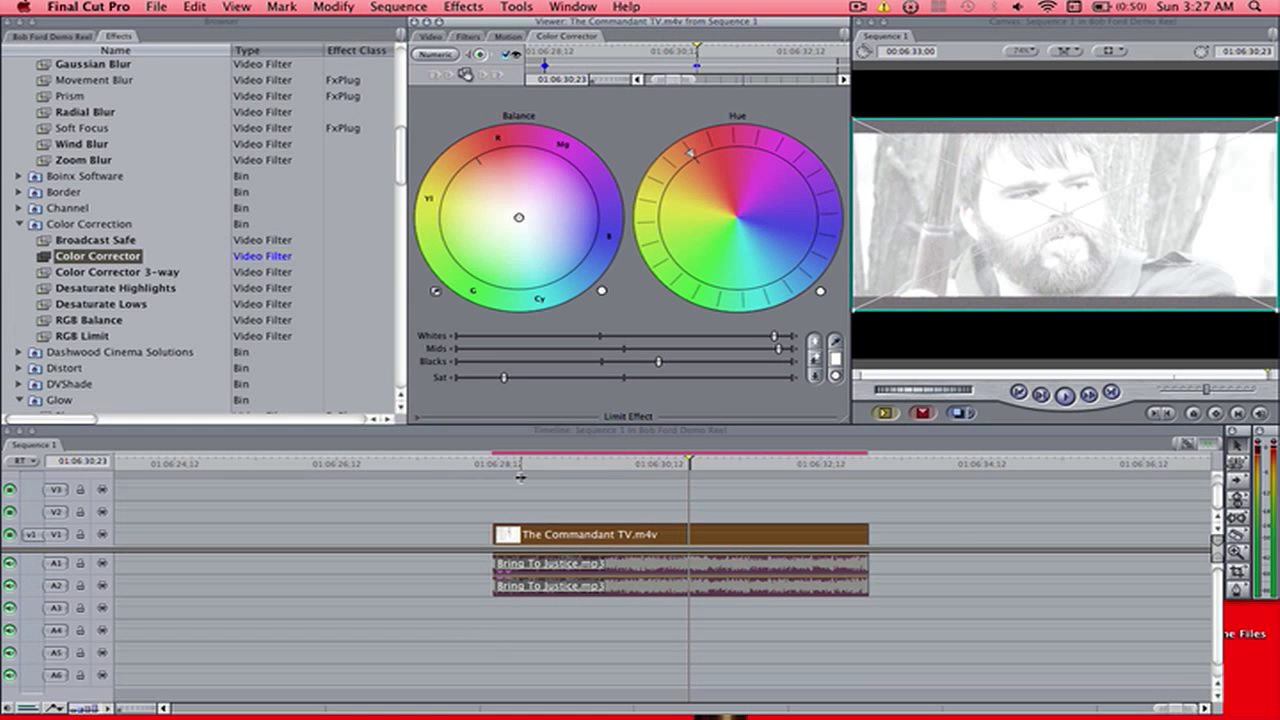
# - Render with Cmd+R, then play from the clip start to watch it wash out to near-white
pyautogui.press('super+r')
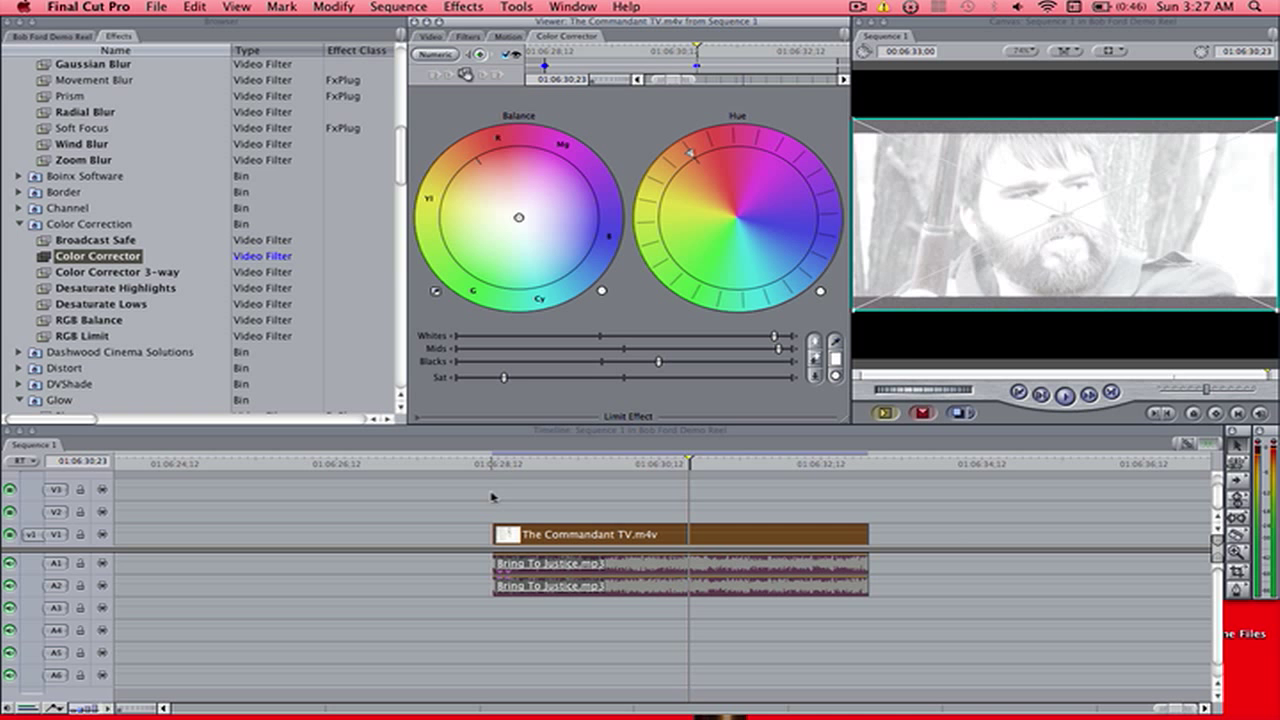
pyautogui.press('Up')
pyautogui.press('space')
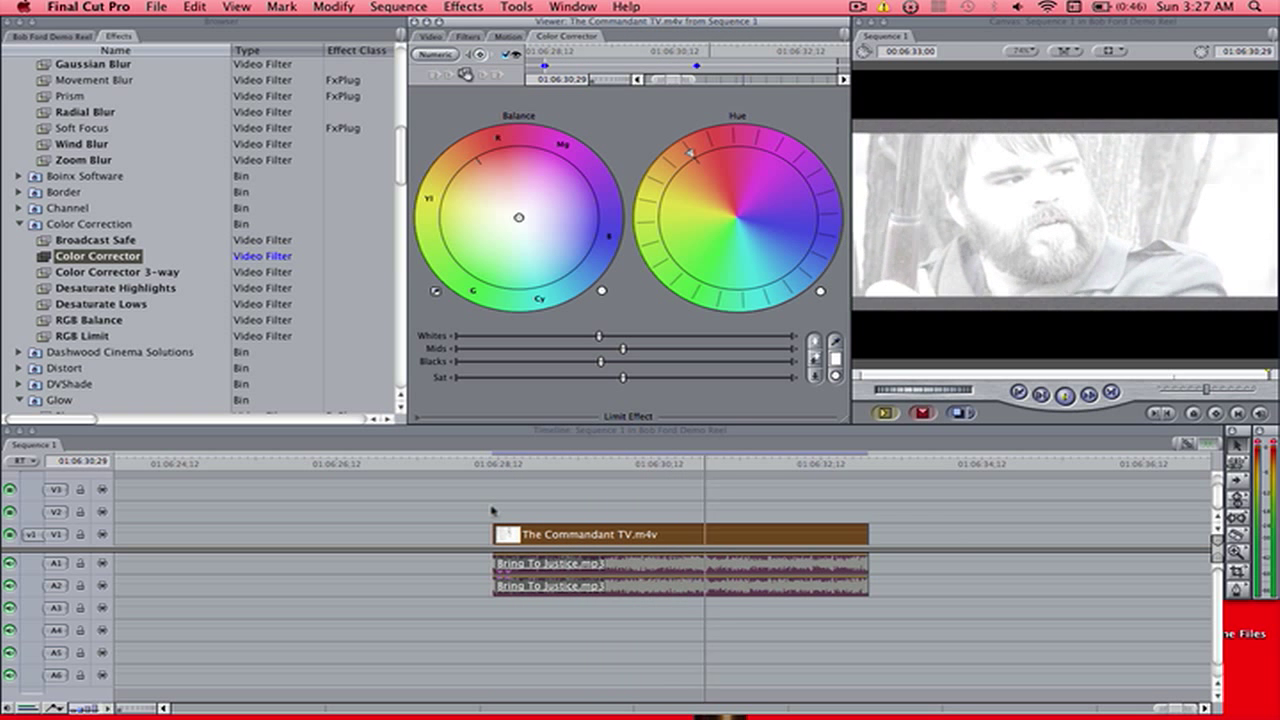
pyautogui.press('space')
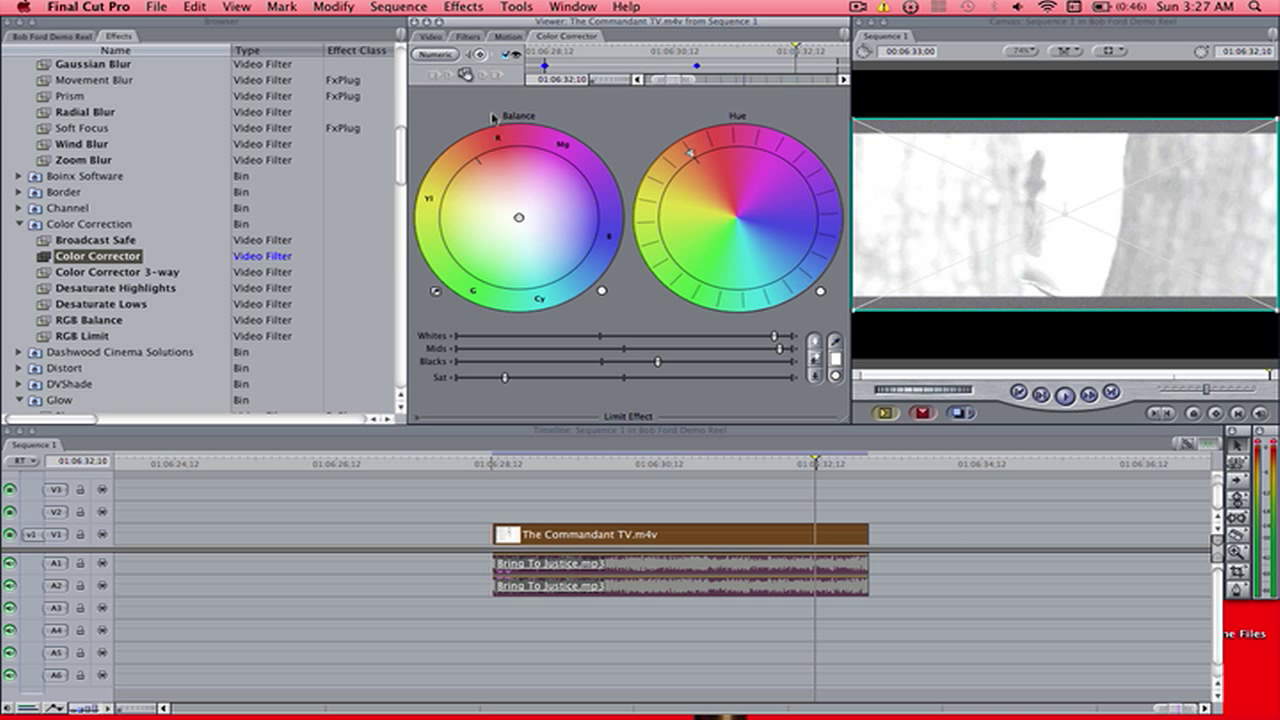
# - Undo the colour correction changes on the Commandant clip
pyautogui.hotkey('alt', 'k')
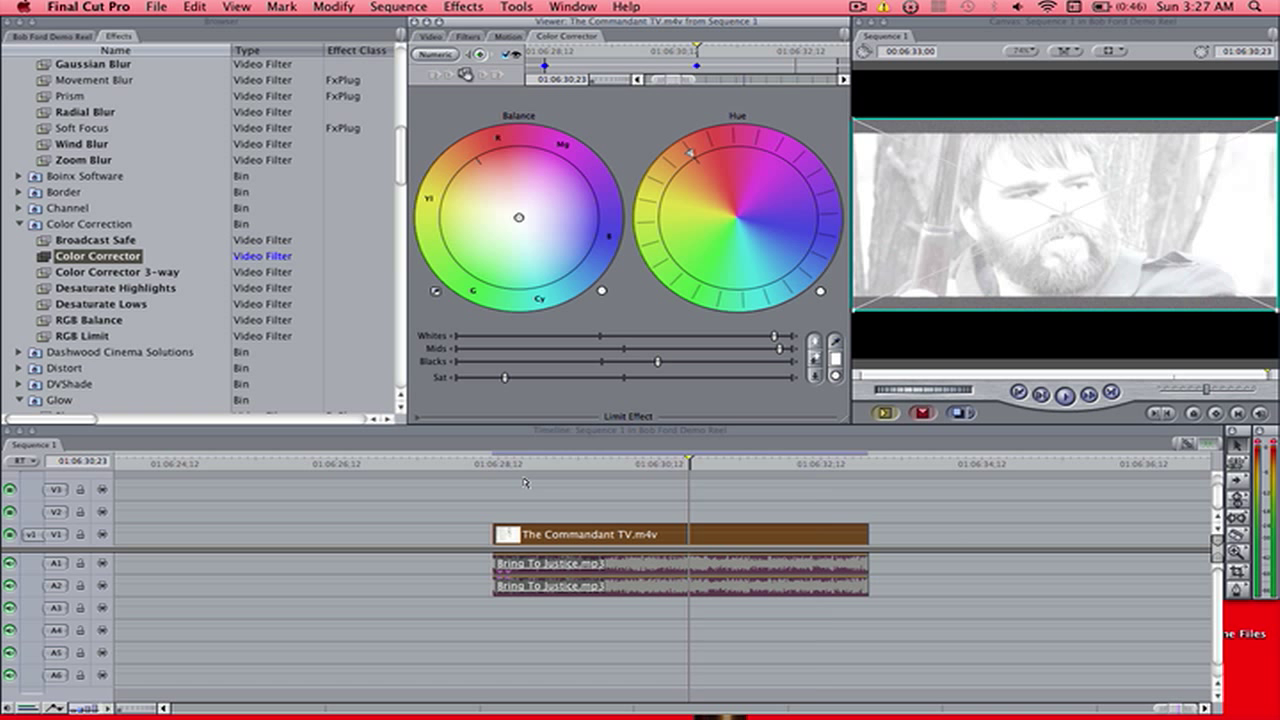
pyautogui.press('super+z')
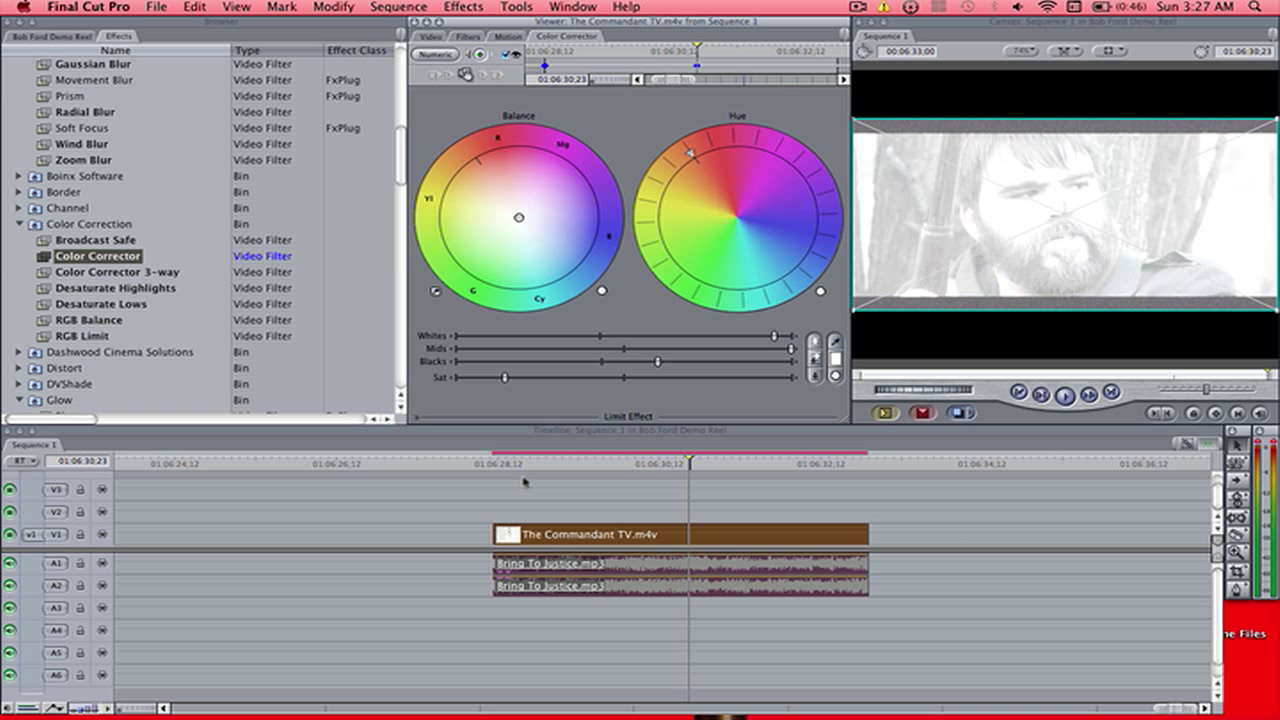
pyautogui.press('super+z')
pyautogui.click(509, 462)
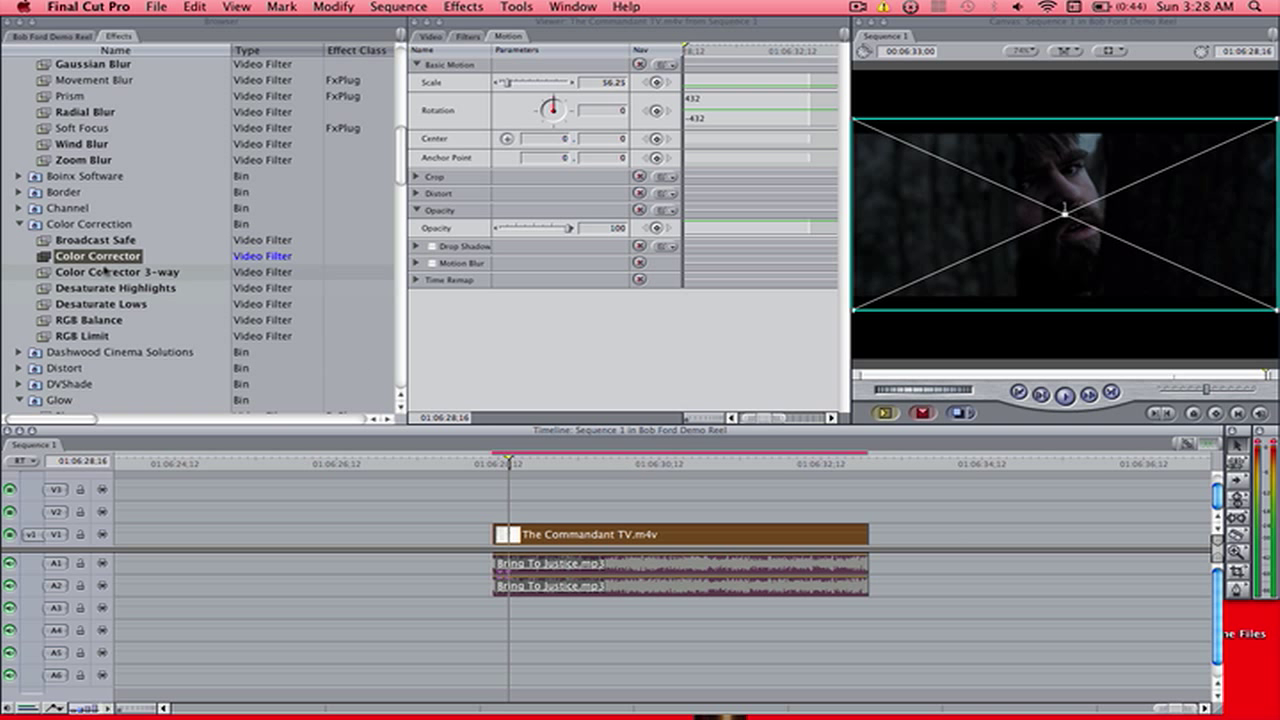
# - Apply a Gaussian Blur to the Commandant clip and show its Filters settings
pyautogui.scroll(-10, 105, 270)
pyautogui.scroll(-4, 105, 270)
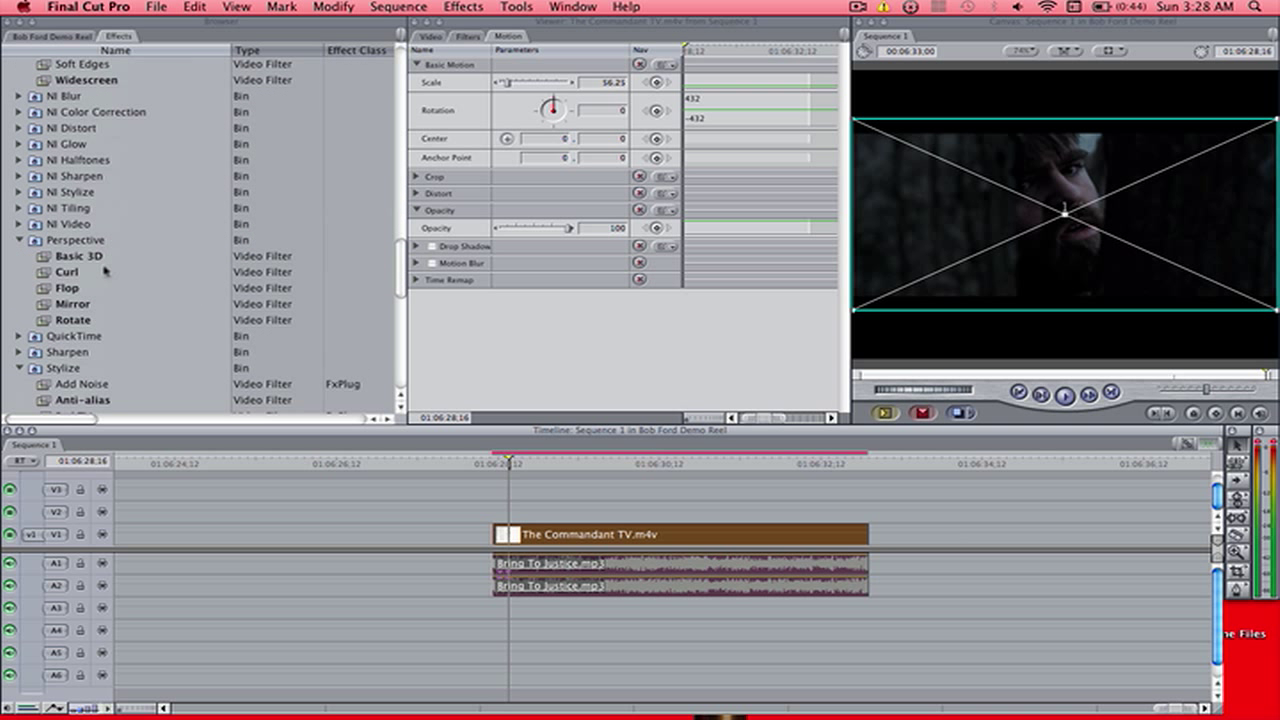
pyautogui.scroll(-5, 105, 270)
pyautogui.scroll(15, 105, 270)
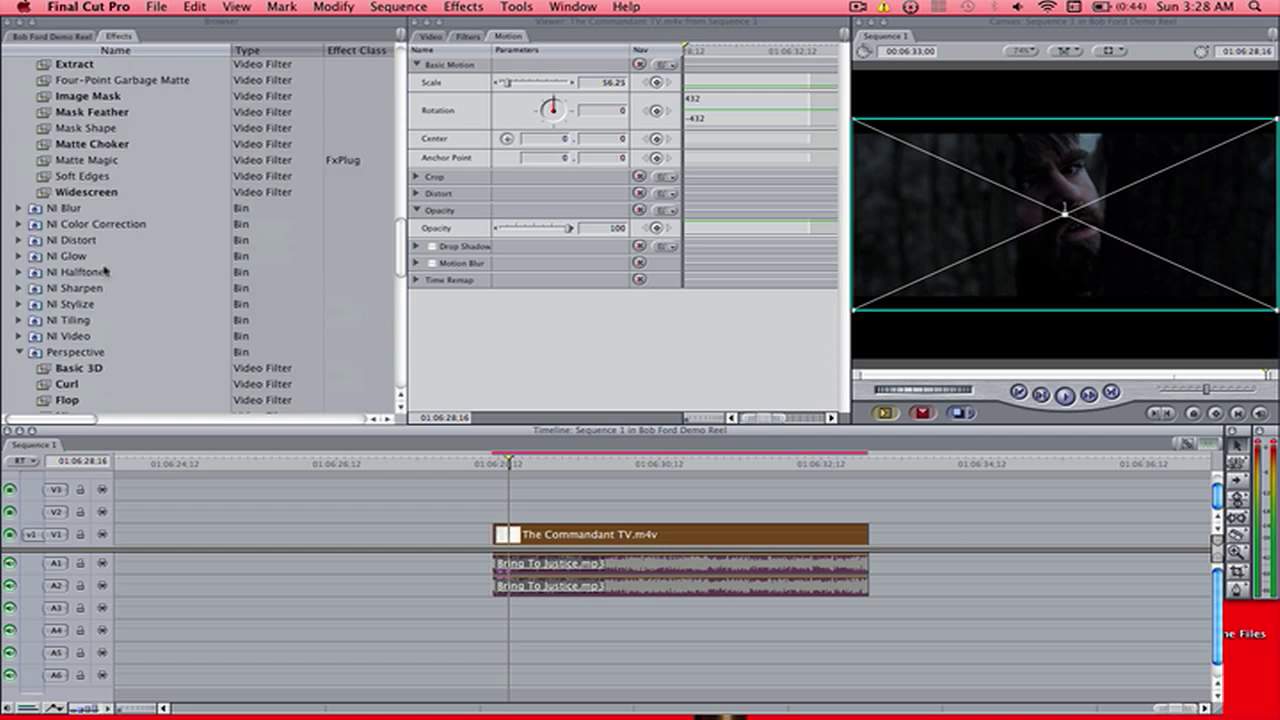
pyautogui.scroll(-2, 57, 186)
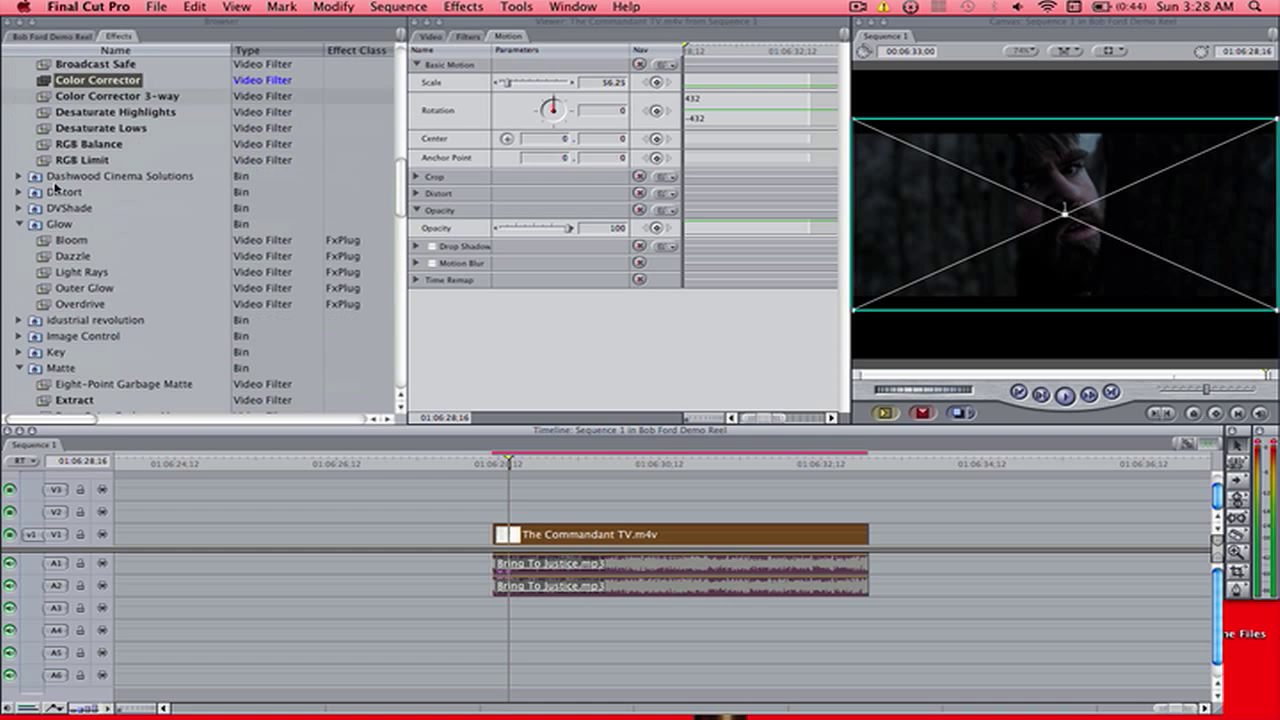
pyautogui.scroll(5, 55, 175)
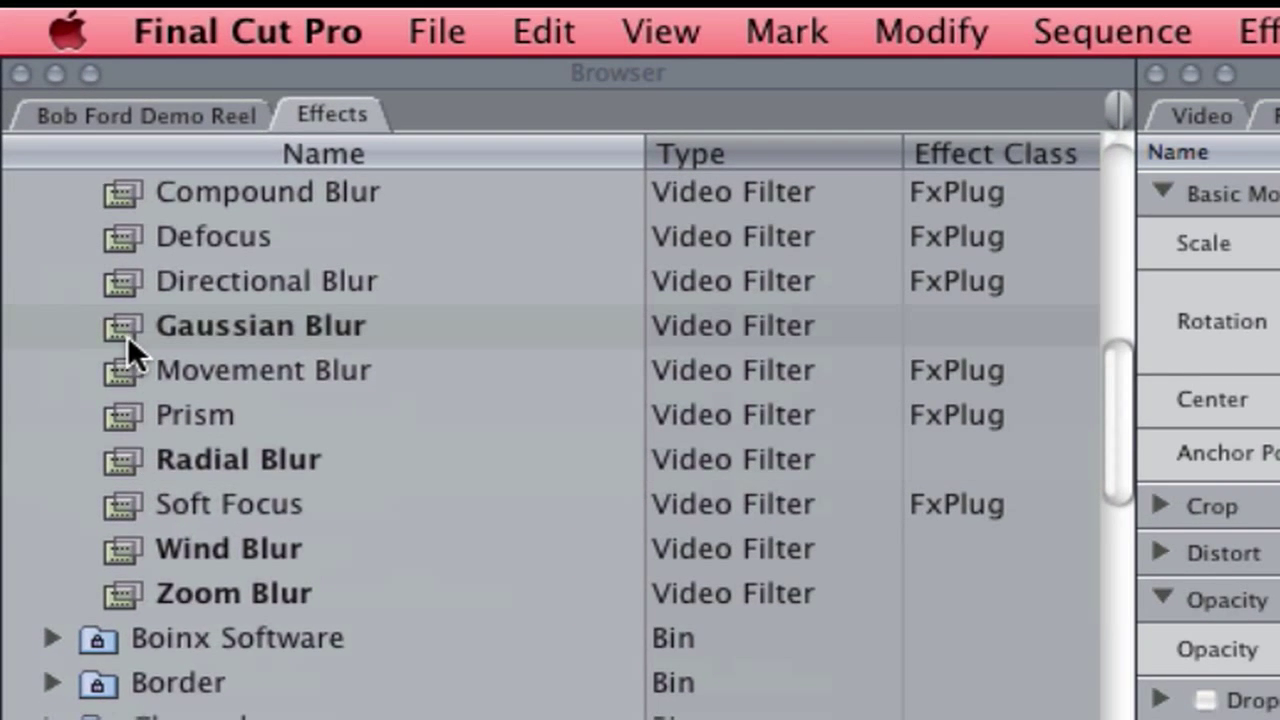
pyautogui.click(125, 322)
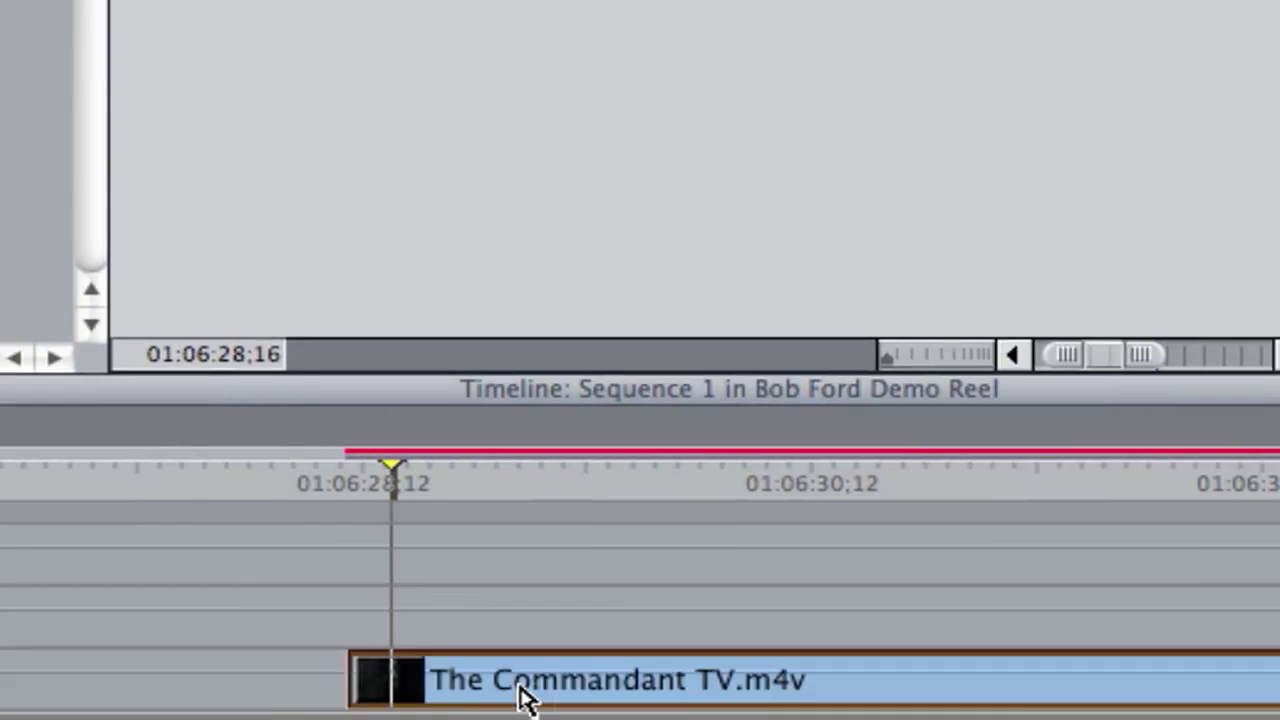
pyautogui.click(424, 500)
pyautogui.doubleClick(423, 493)
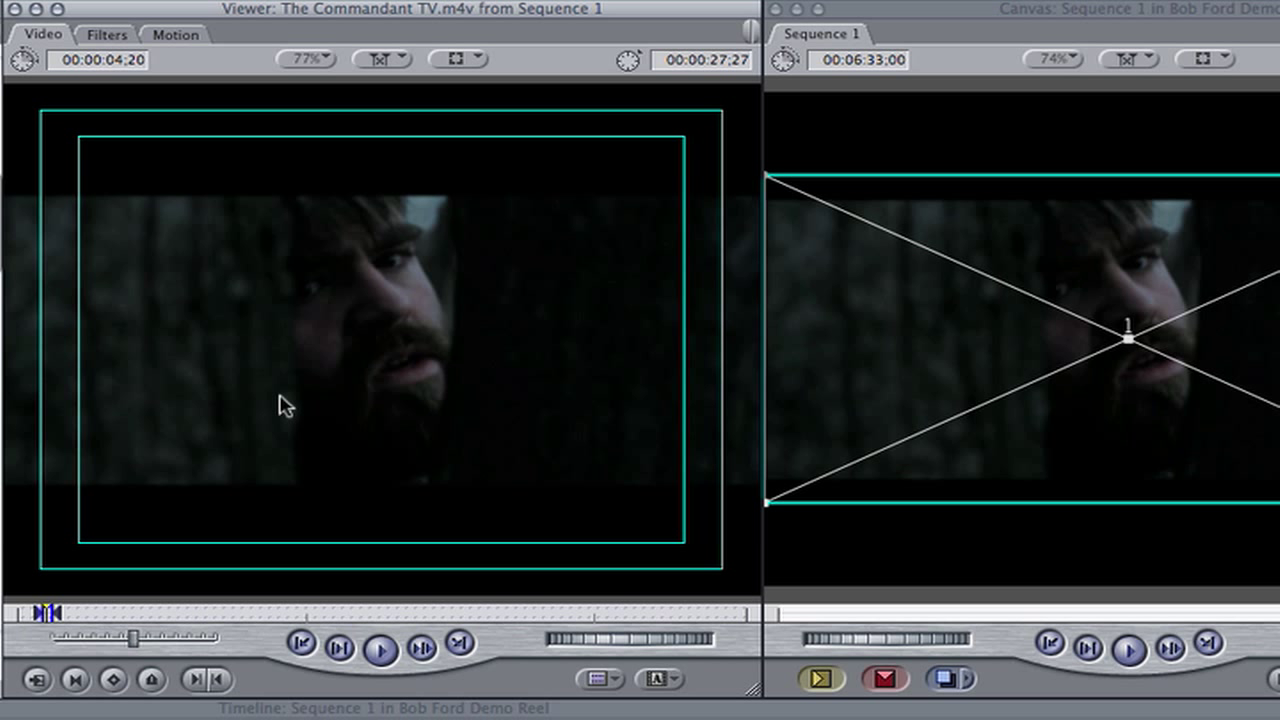
pyautogui.click(107, 34)
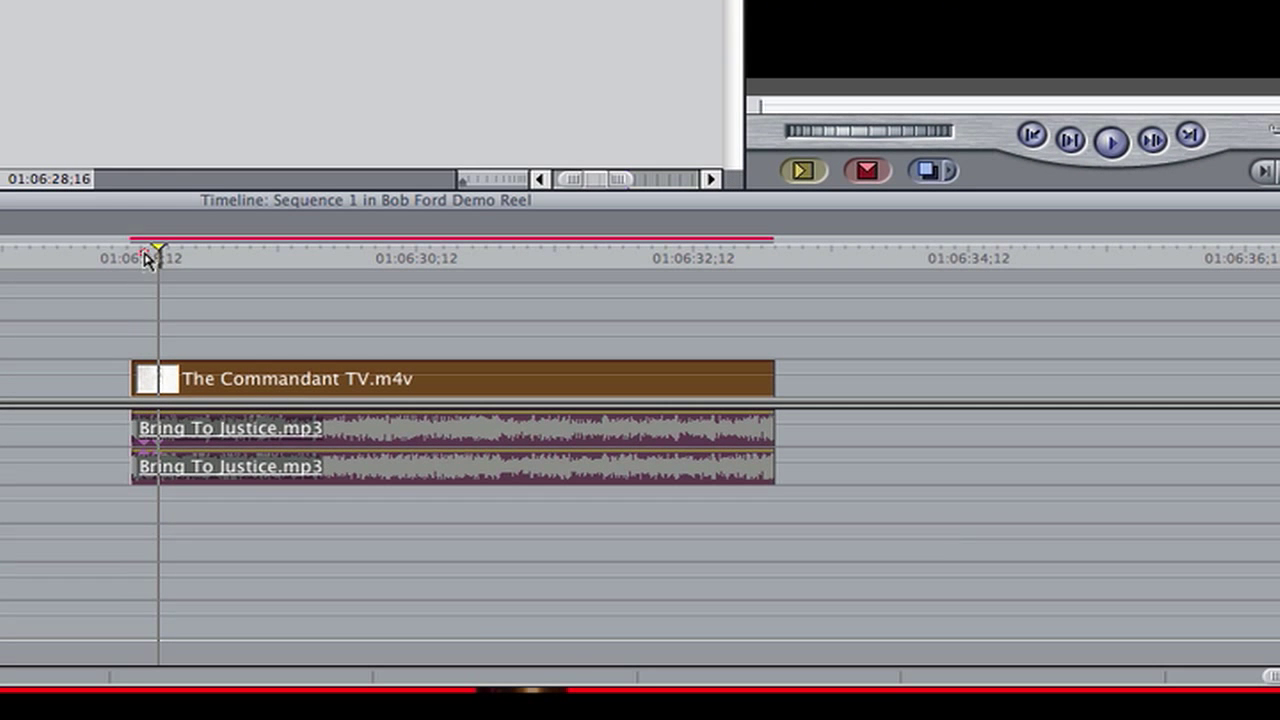
# - Keyframe the blur Radius at 28 on the clip's first frame, dropping to 0 later
pyautogui.click(143, 252)
pyautogui.press('Up')
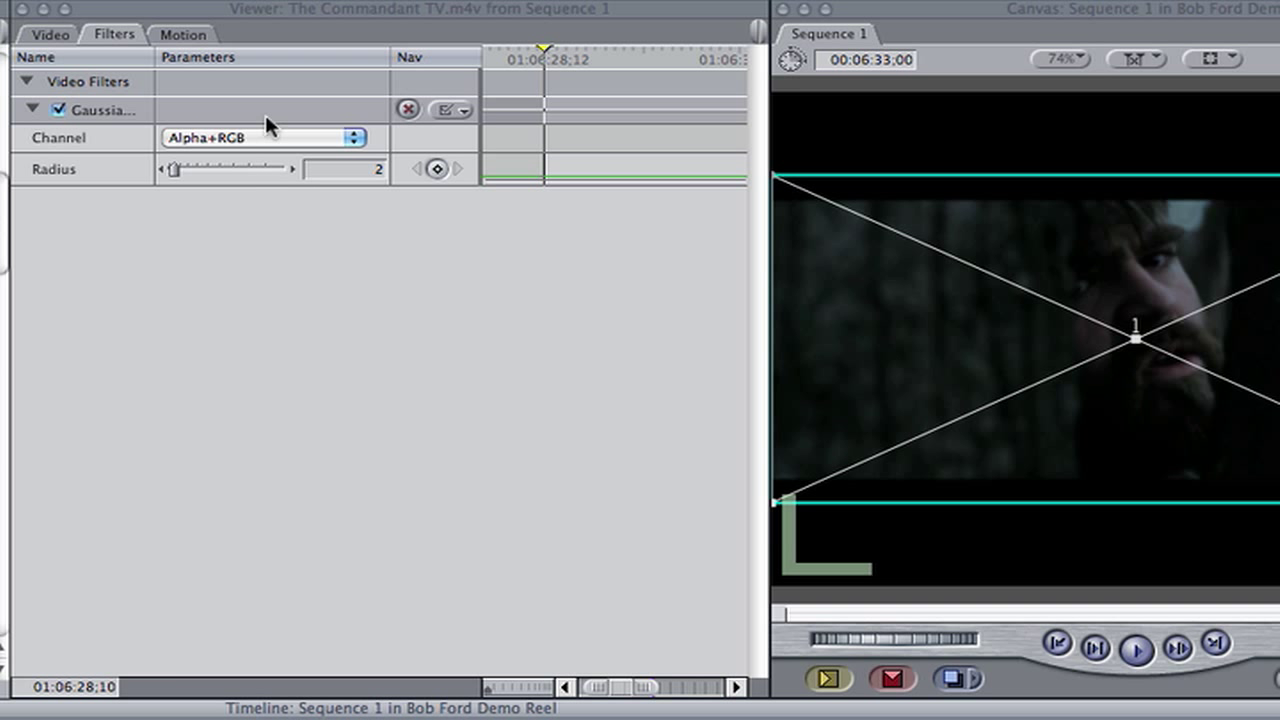
pyautogui.click(437, 169)
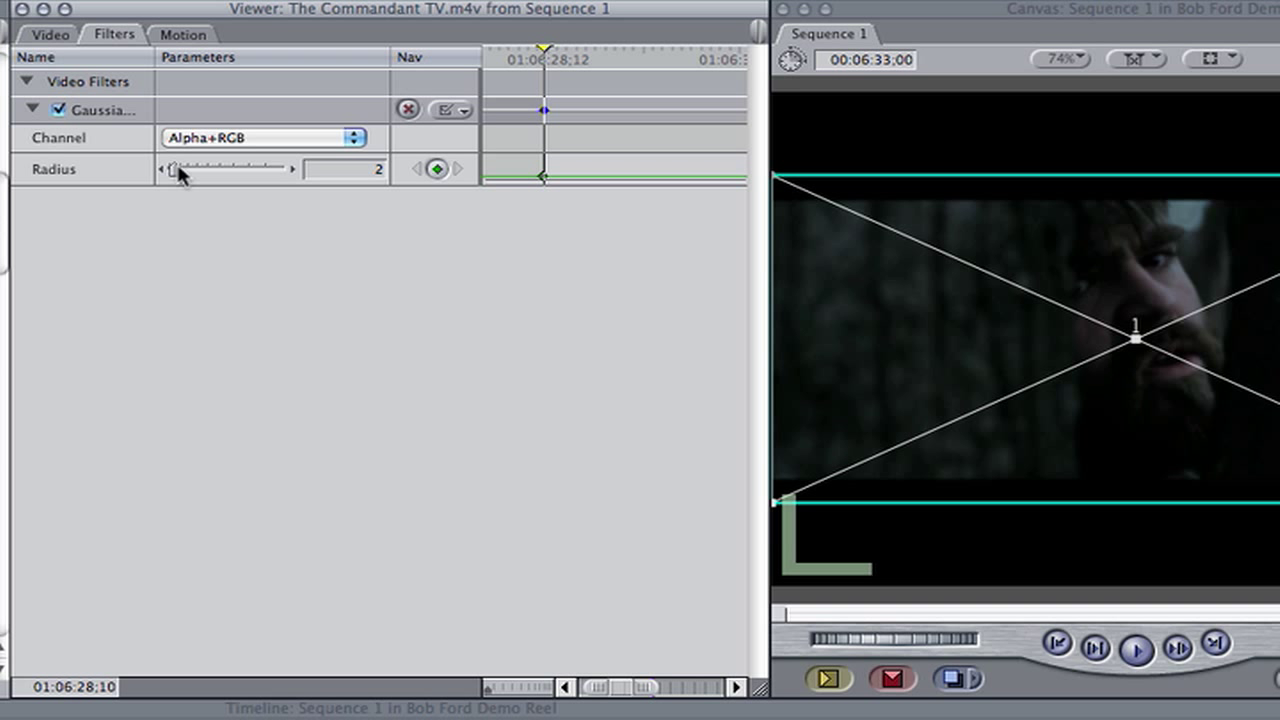
pyautogui.moveTo(181, 161); pyautogui.dragTo(233, 167)
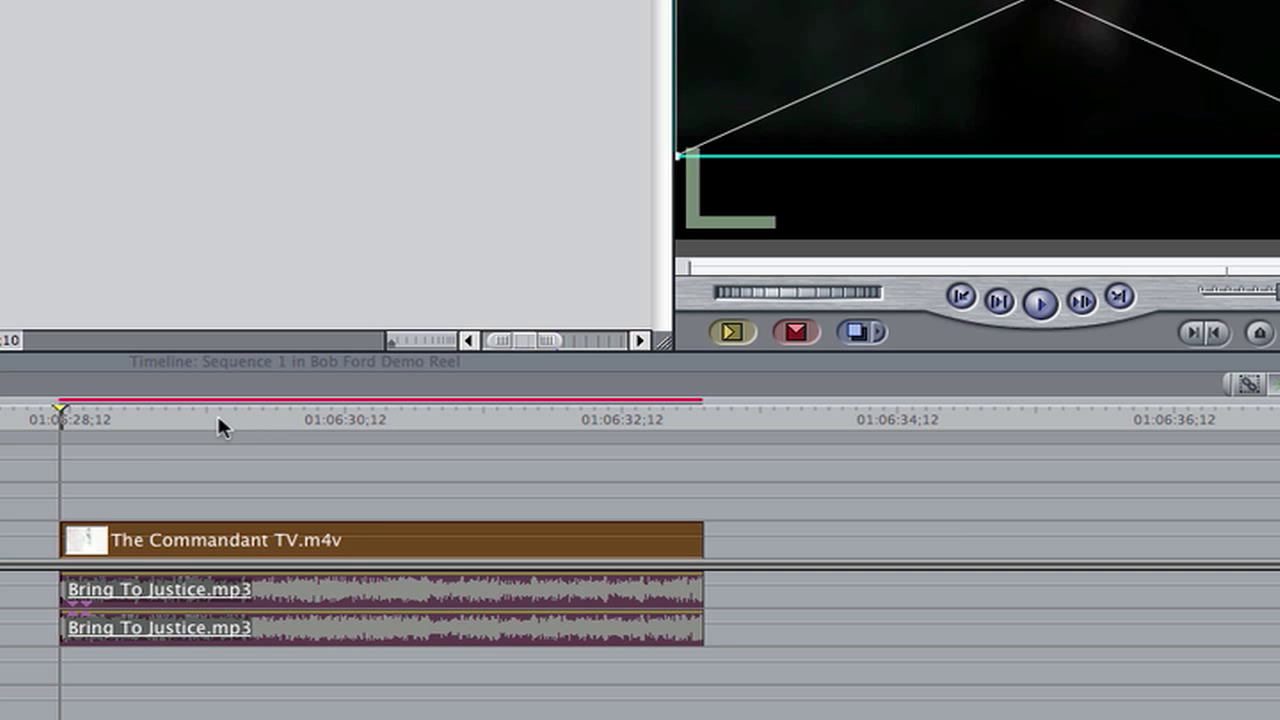
pyautogui.click(206, 418)
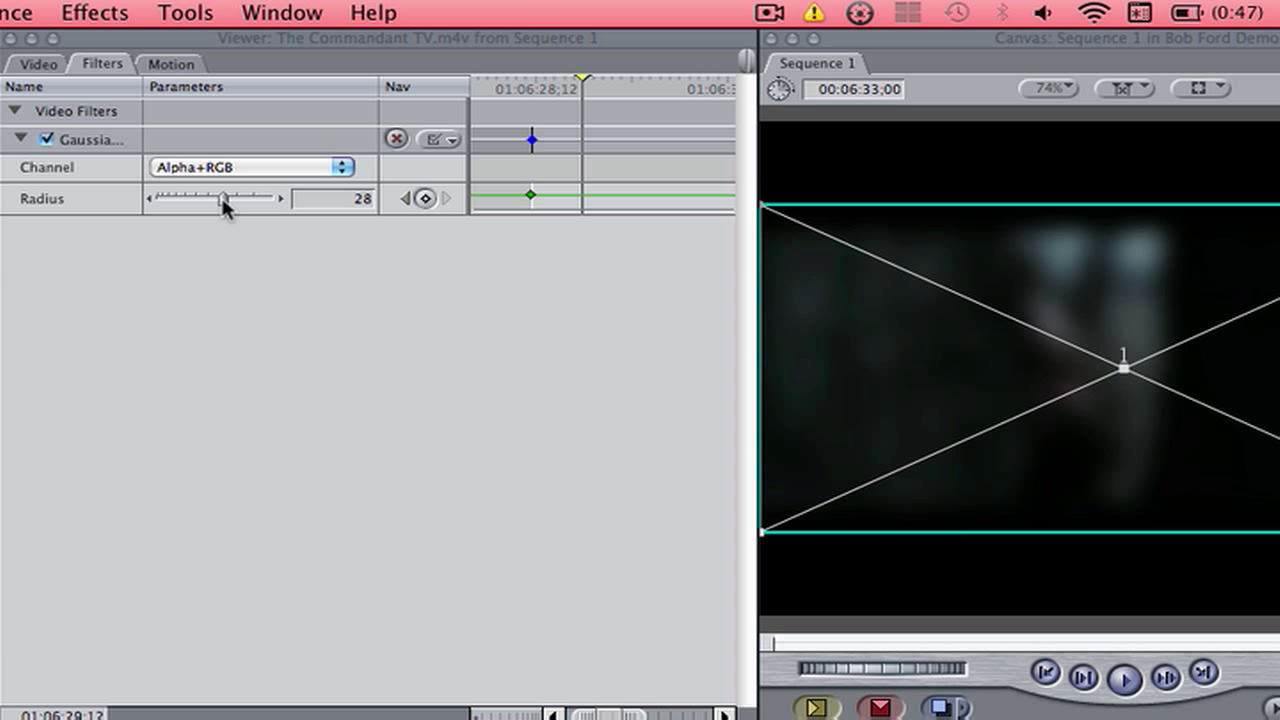
pyautogui.moveTo(222, 205); pyautogui.dragTo(145, 205)
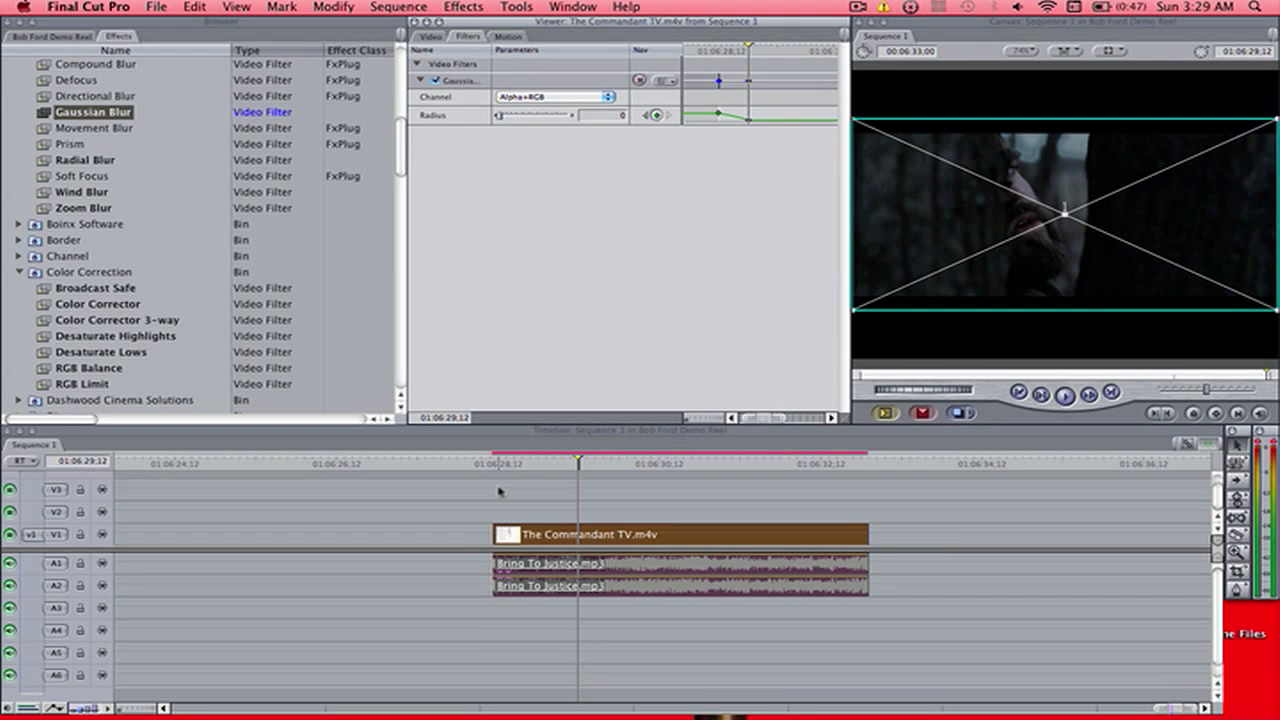
# - Render the sequence and play the Commandant clip from its start to watch the blur clear
pyautogui.press('super+r')
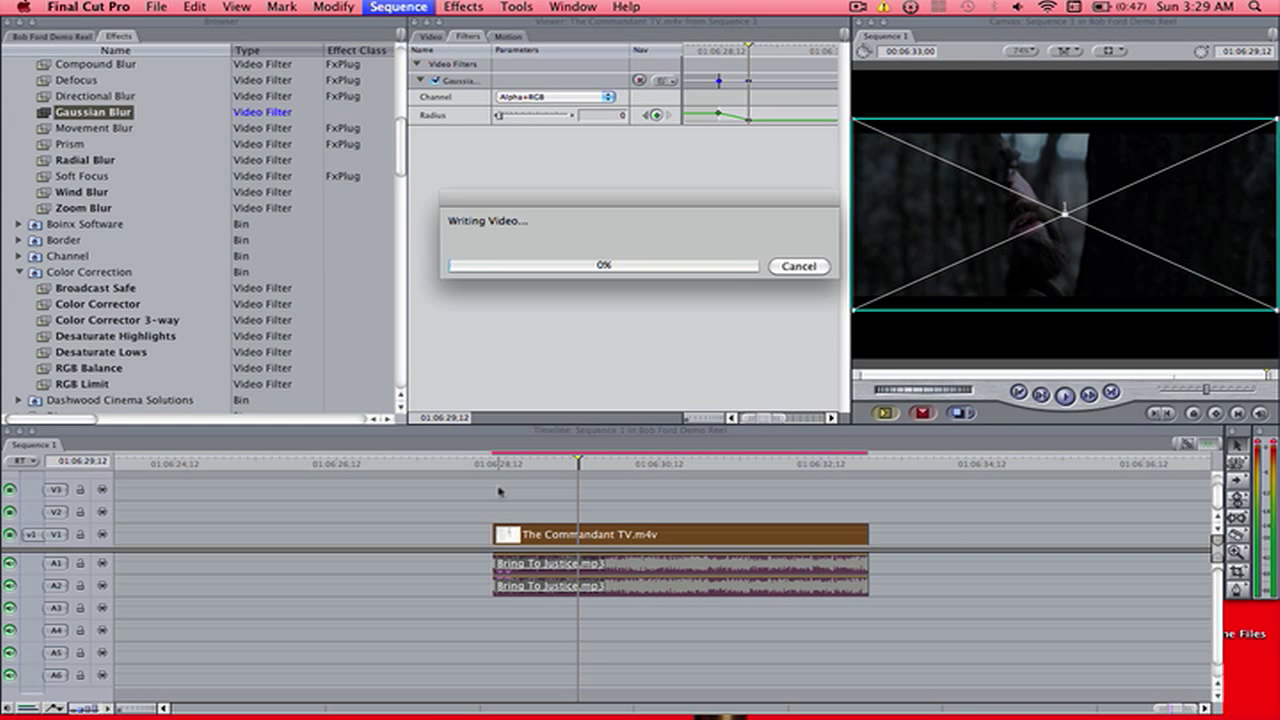
pyautogui.click(495, 470)
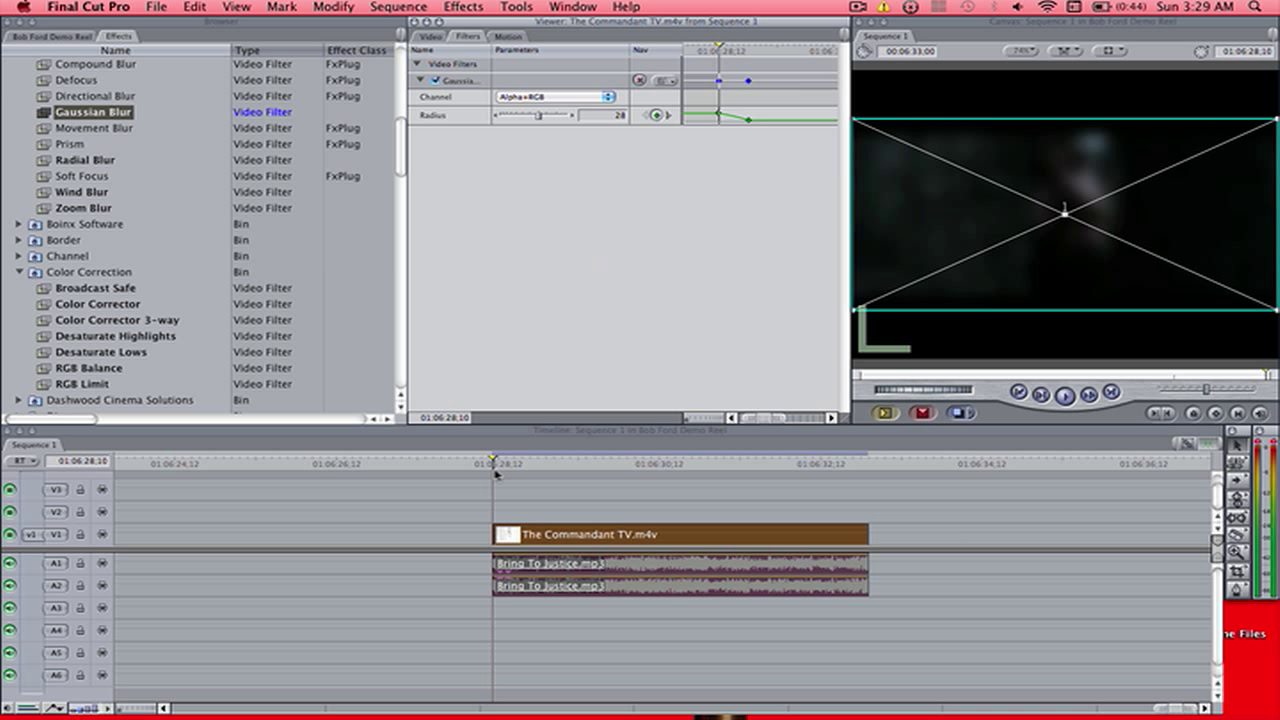
pyautogui.press('space')
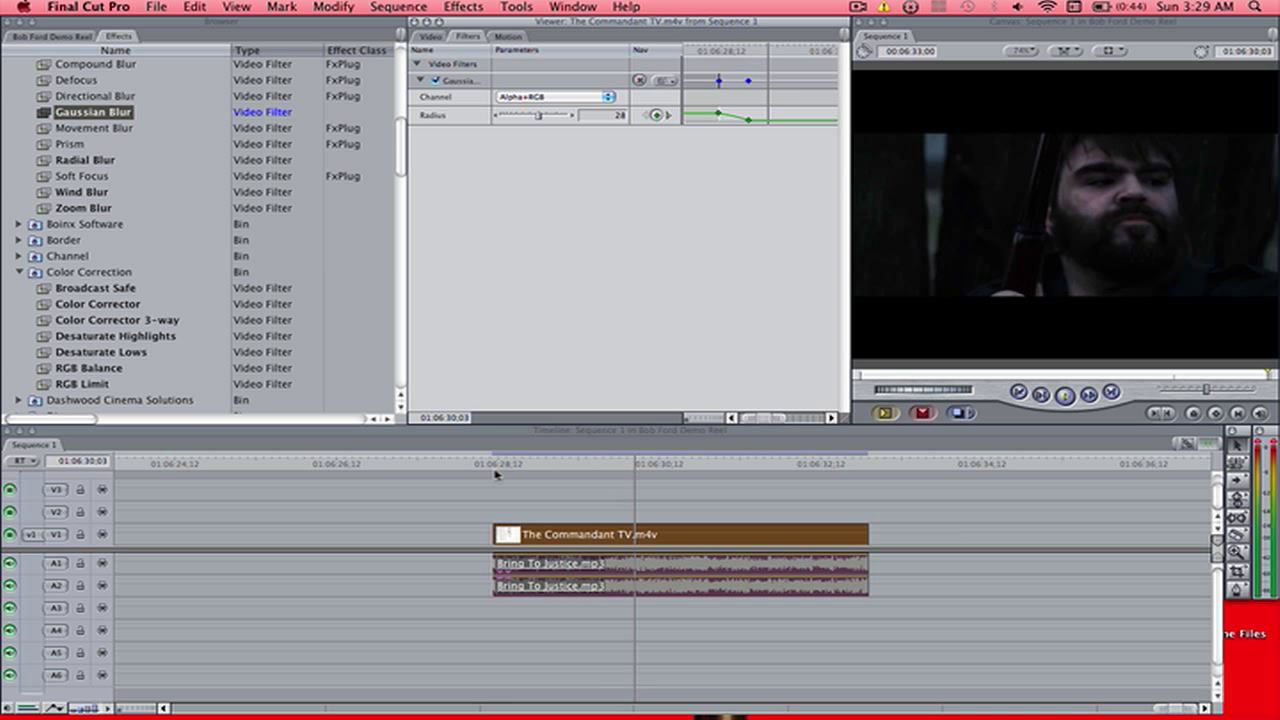
pyautogui.press('space')
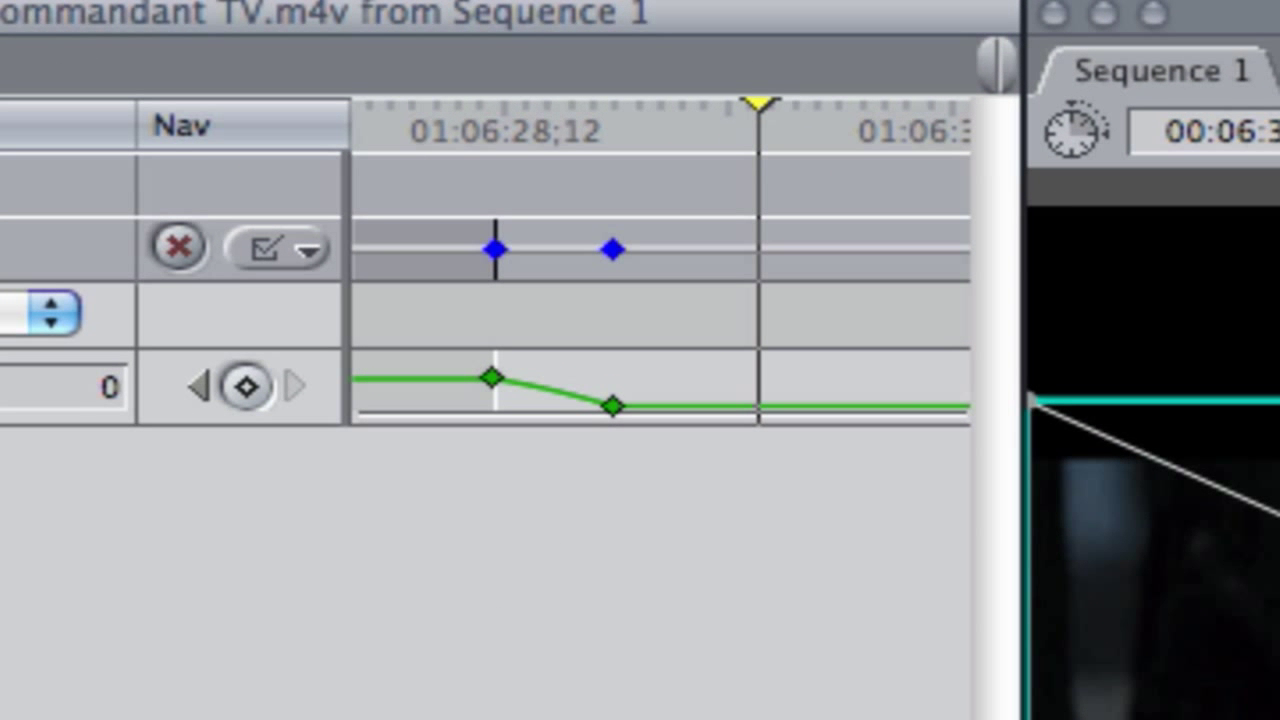
# - Play the clip from the first blur keyframe to check the blur clearing
pyautogui.hotkey('alt', 'k')
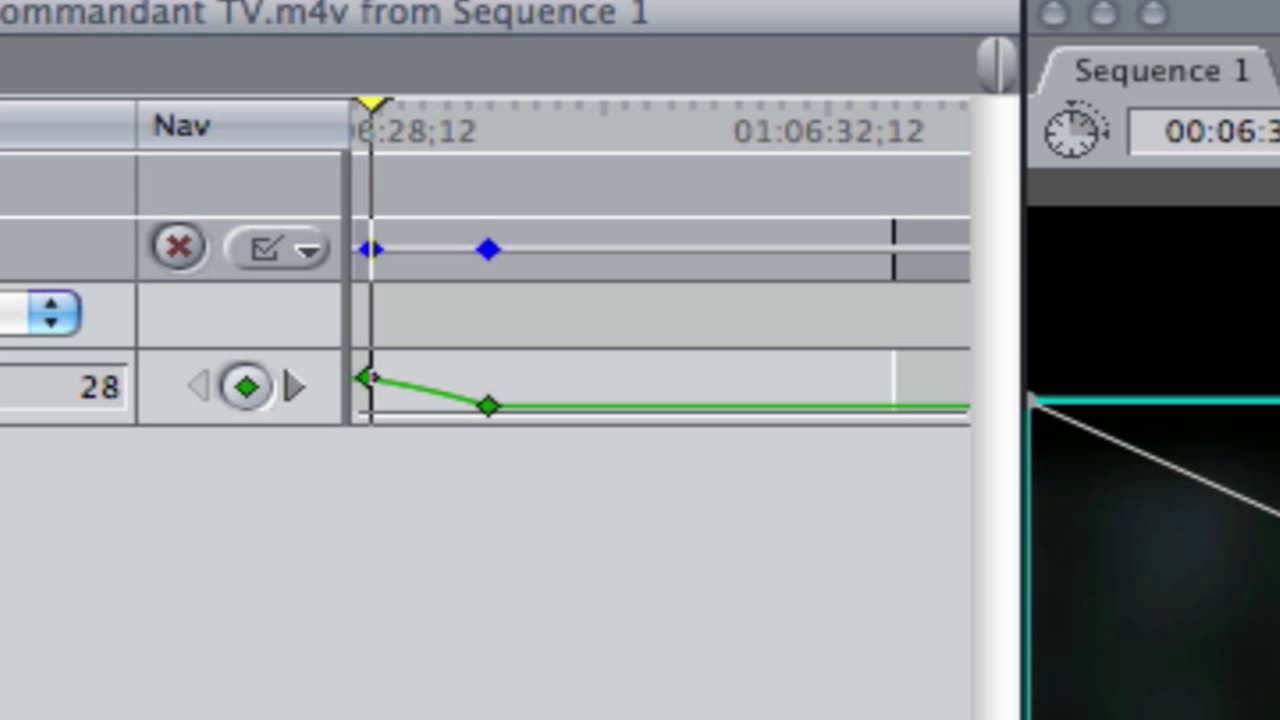
pyautogui.press('space')
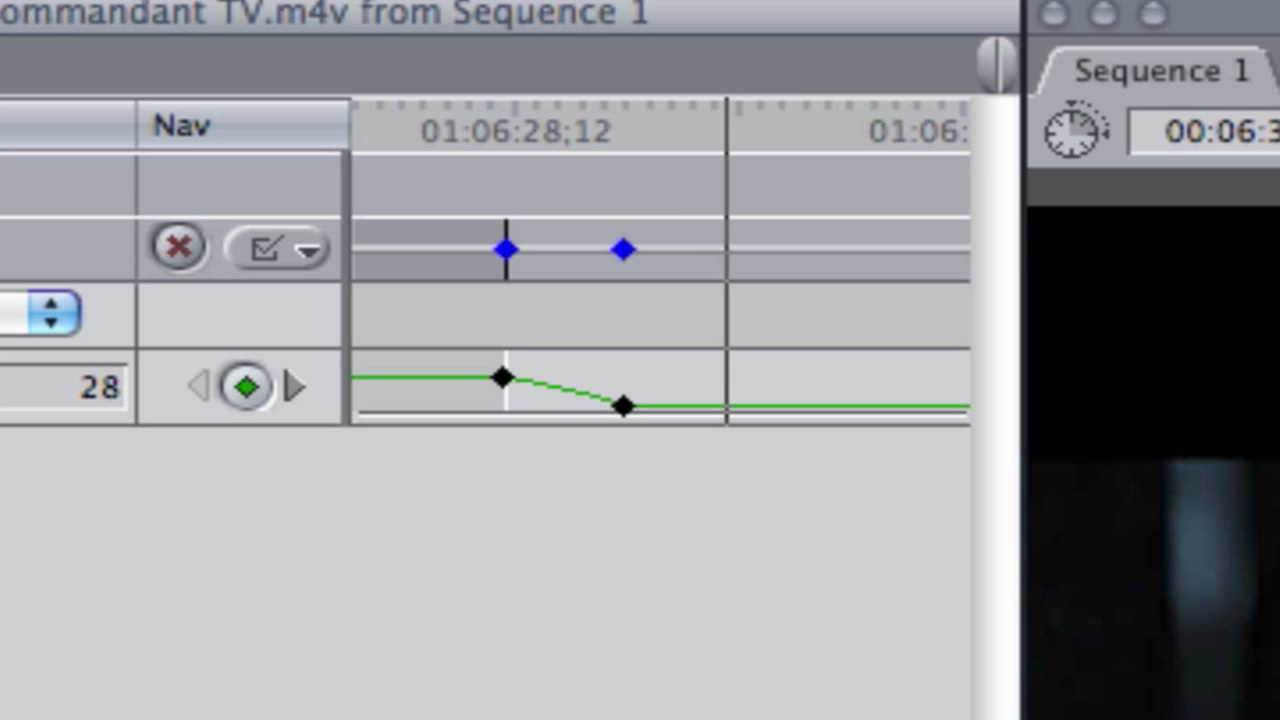
pyautogui.press('space')
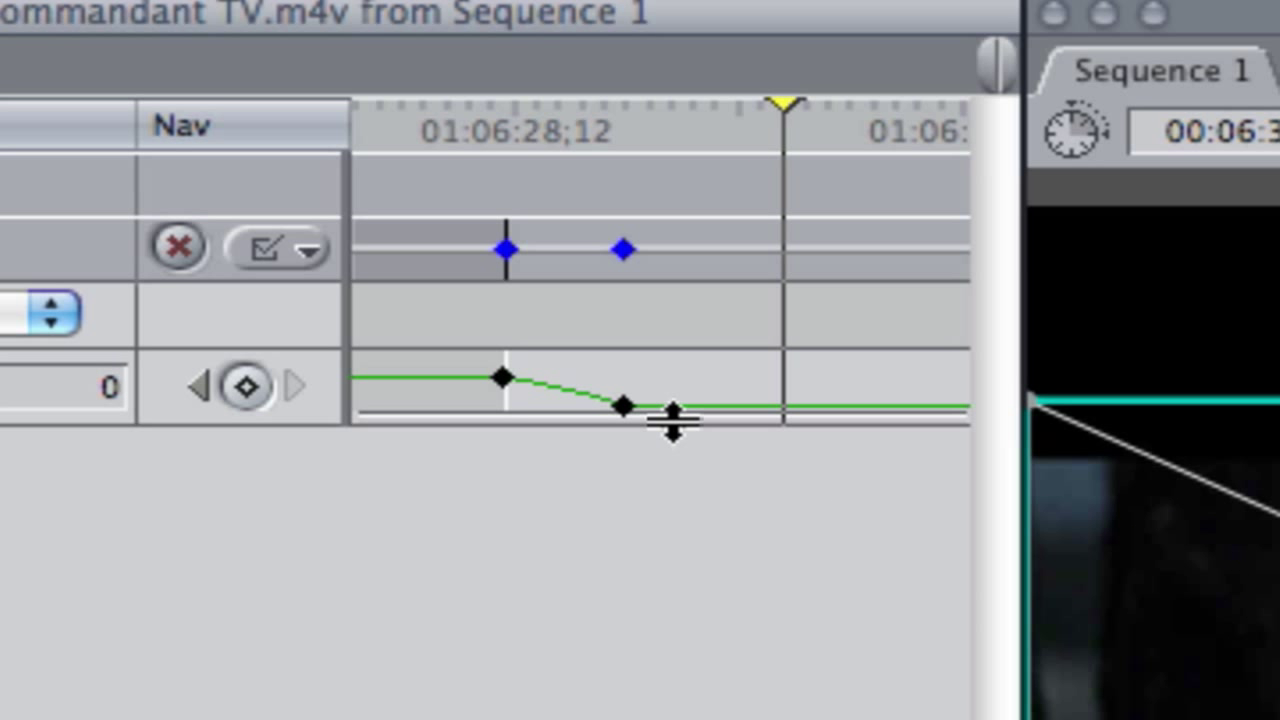
# - Move the 0-radius keyframe later, to 01:06:31;06, and preview the blur from the clip start
pyautogui.moveTo(622, 404); pyautogui.dragTo(784, 406)
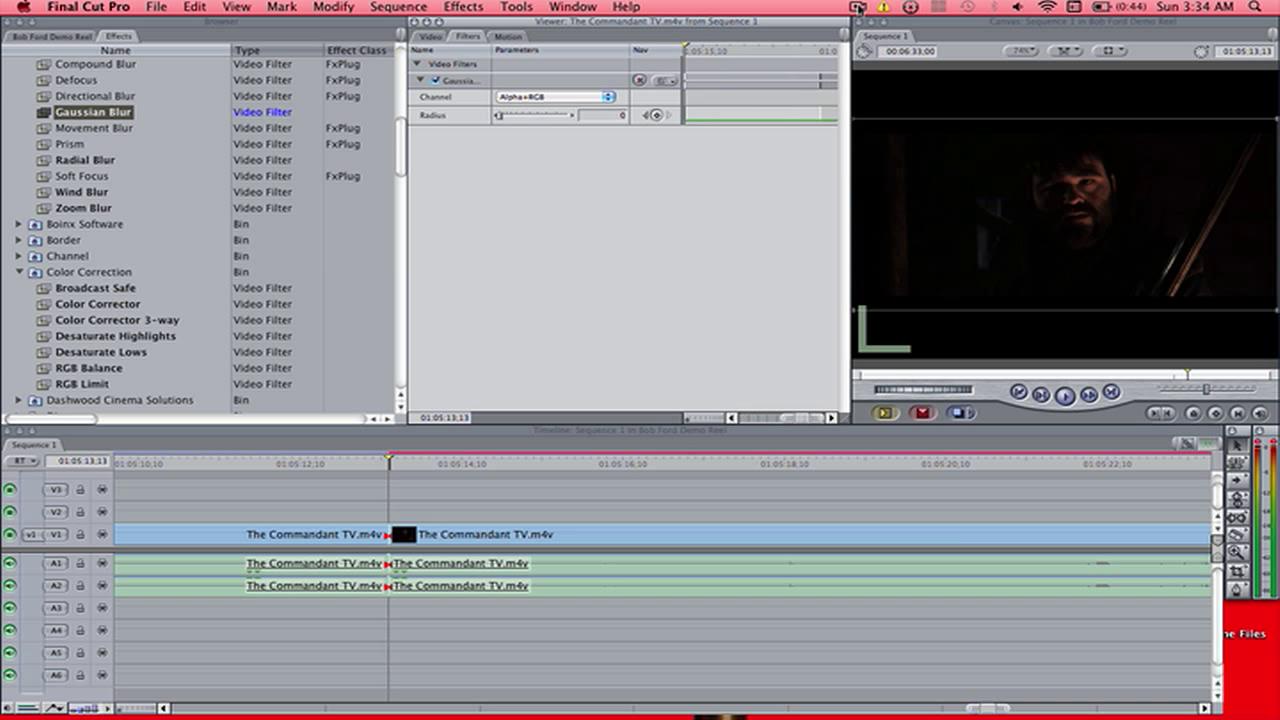
pyautogui.press('Up')
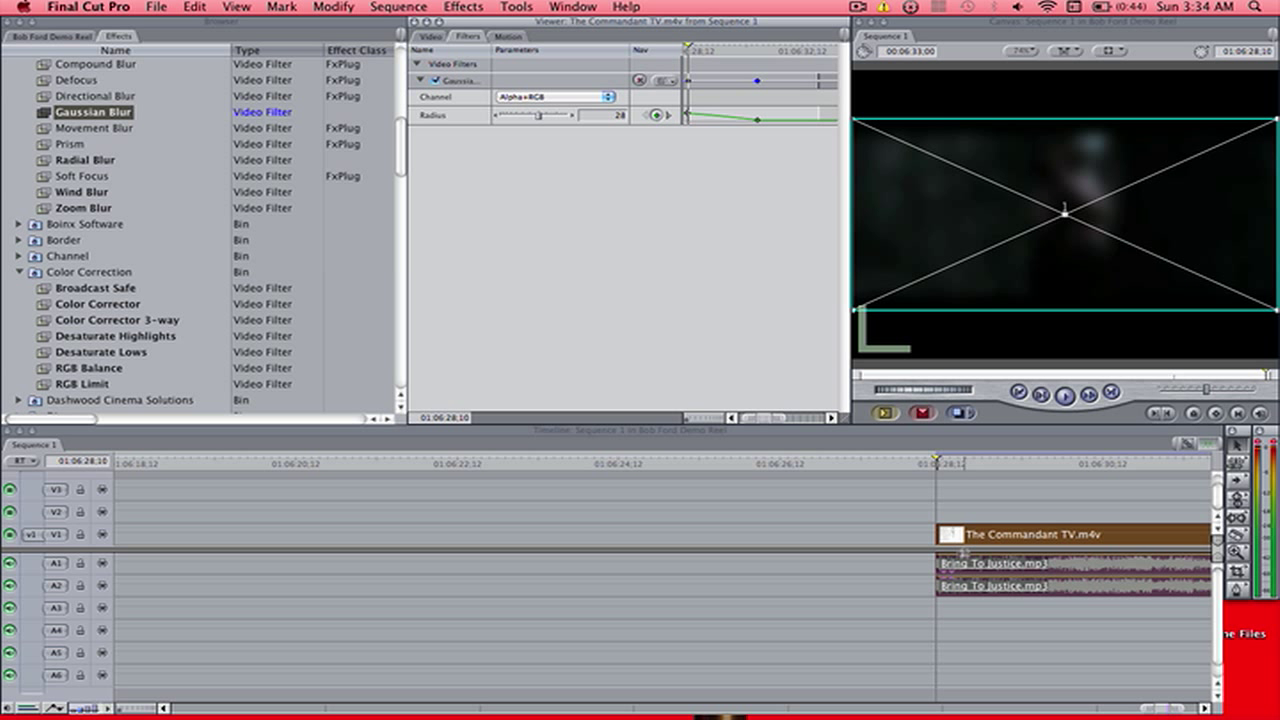
pyautogui.hscroll(5, 957, 553)
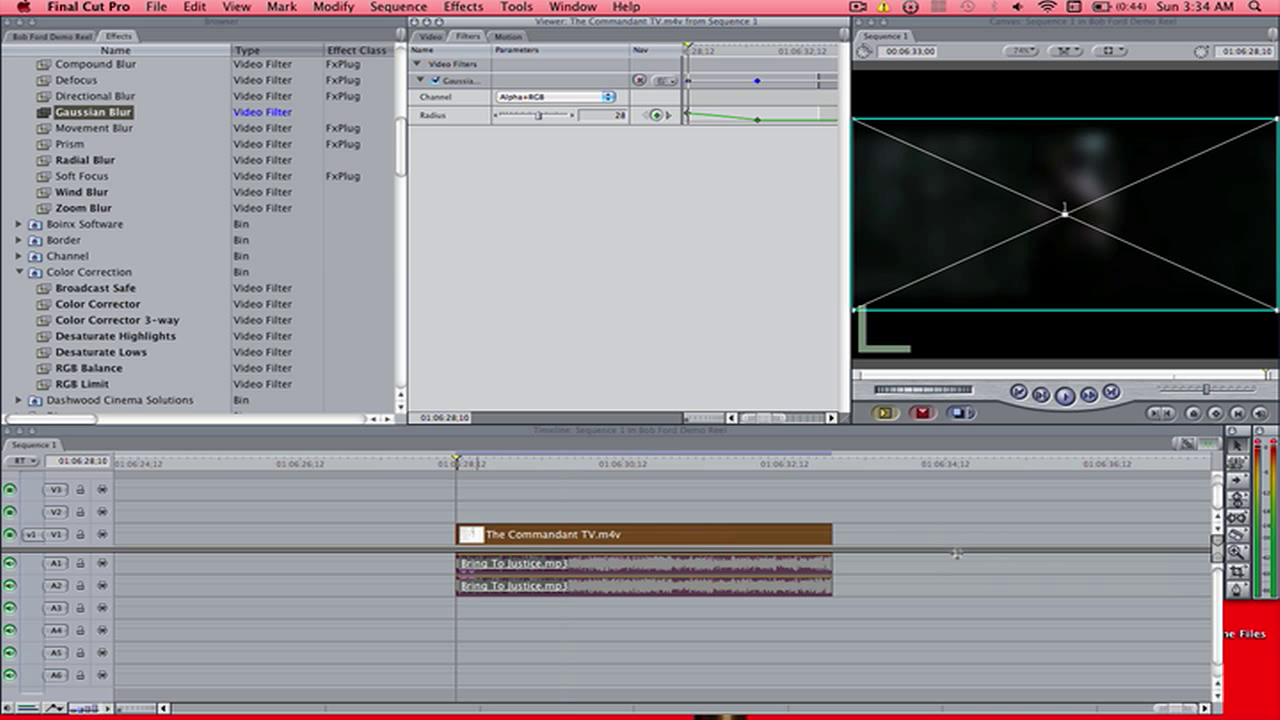
pyautogui.press('space')
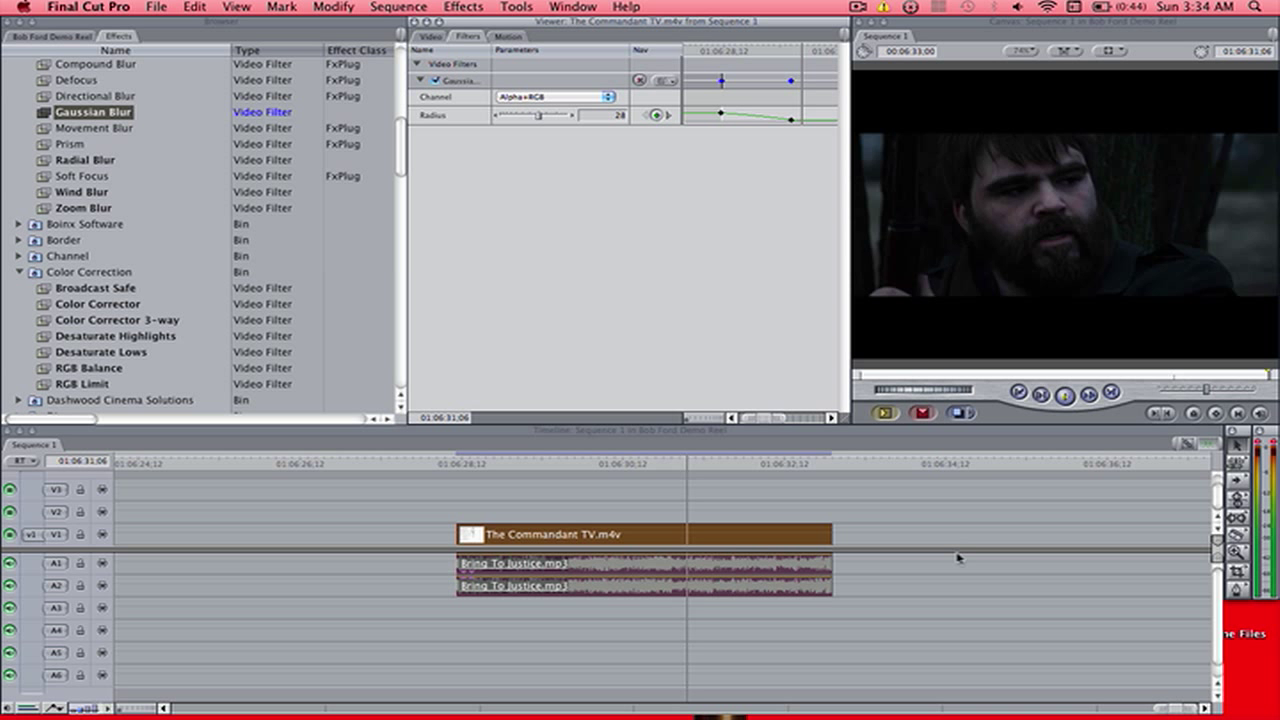
pyautogui.press('space')
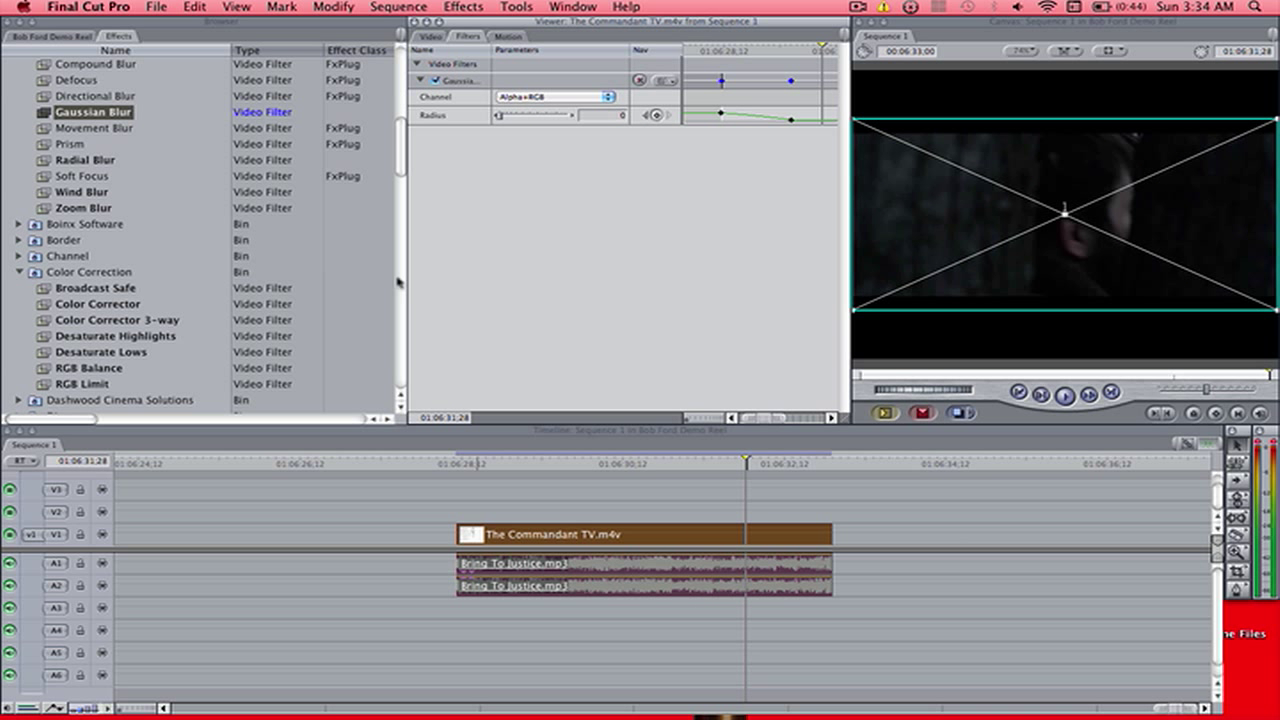
# - Drag the Solarize filter from the Effects browser onto the Commandant clip
pyautogui.scroll(-6, 124, 243)
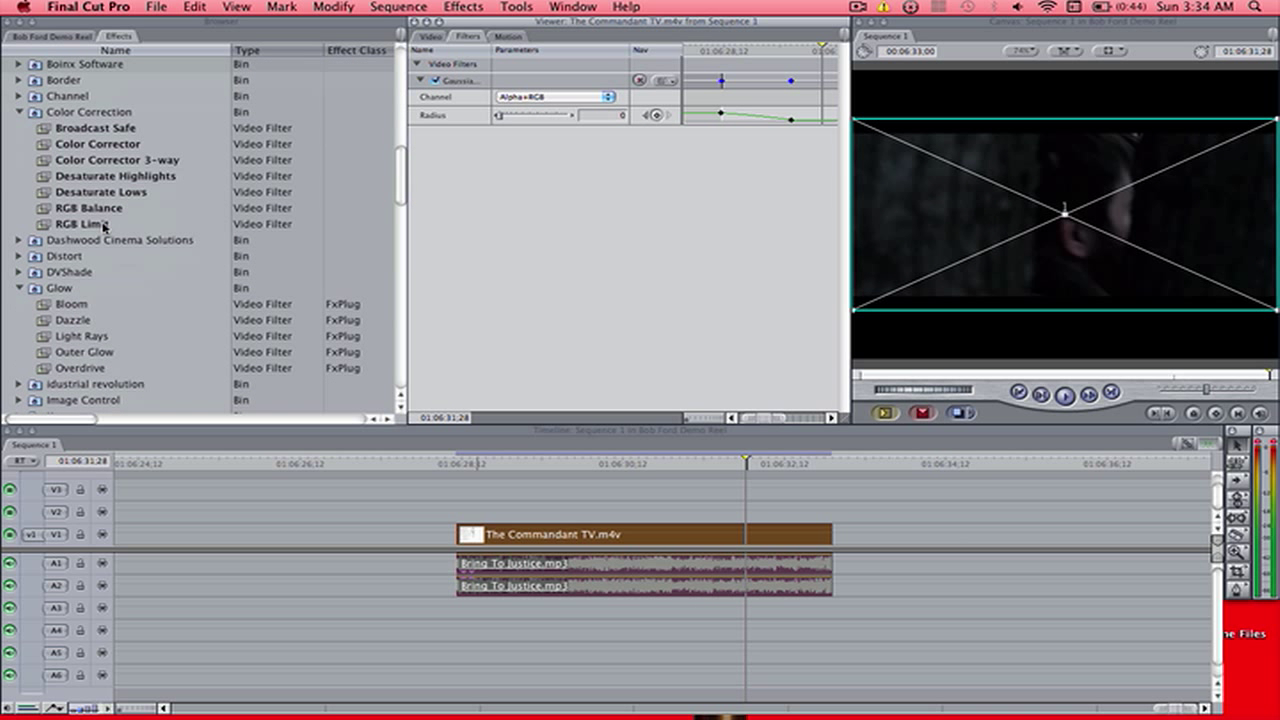
pyautogui.scroll(-10, 104, 228)
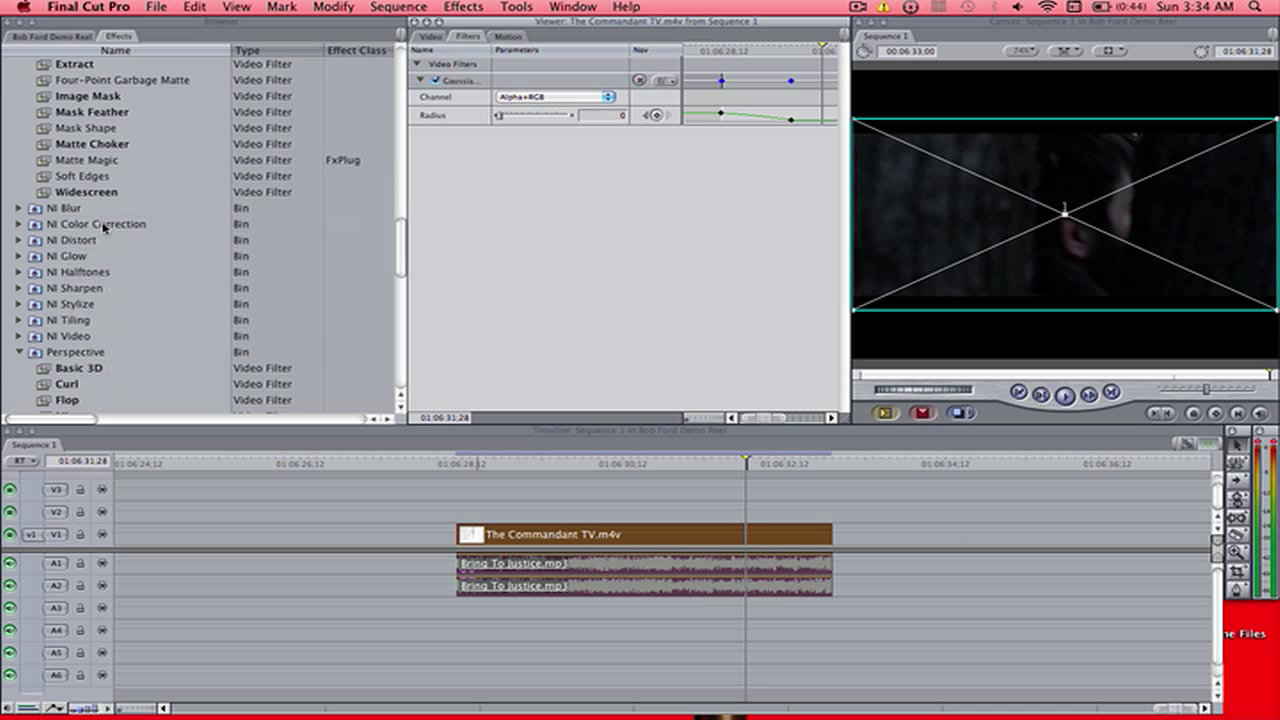
pyautogui.scroll(-13, 104, 242)
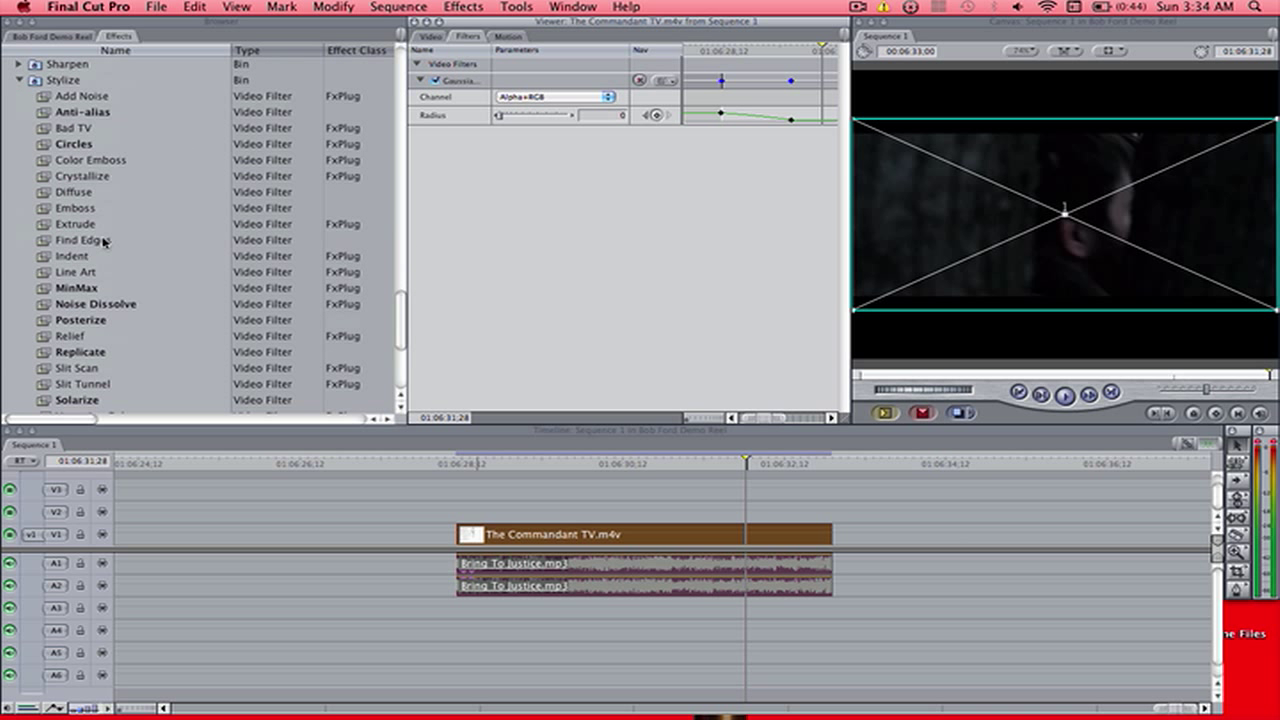
pyautogui.moveTo(90, 352); pyautogui.dragTo(648, 533)
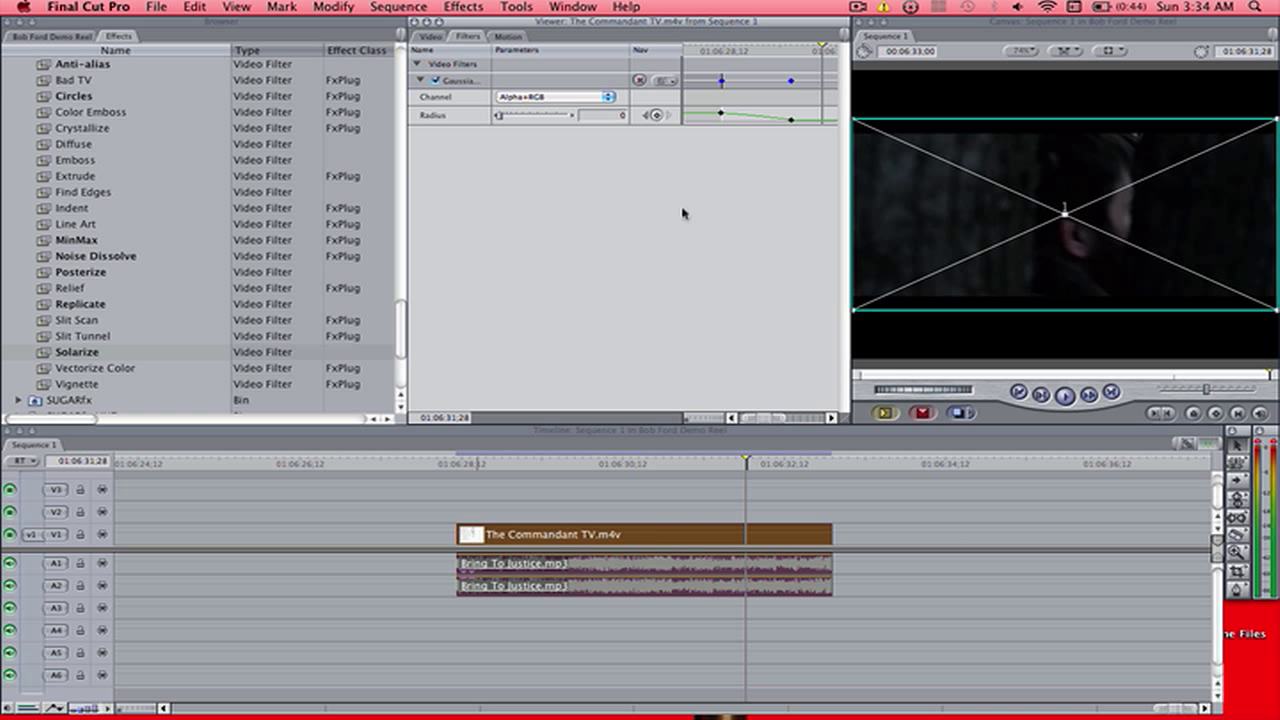
# - Clear both Gaussian Blur Radius keyframes from the Filters tab graph
pyautogui.rightClick(720, 113)
pyautogui.click(739, 114)
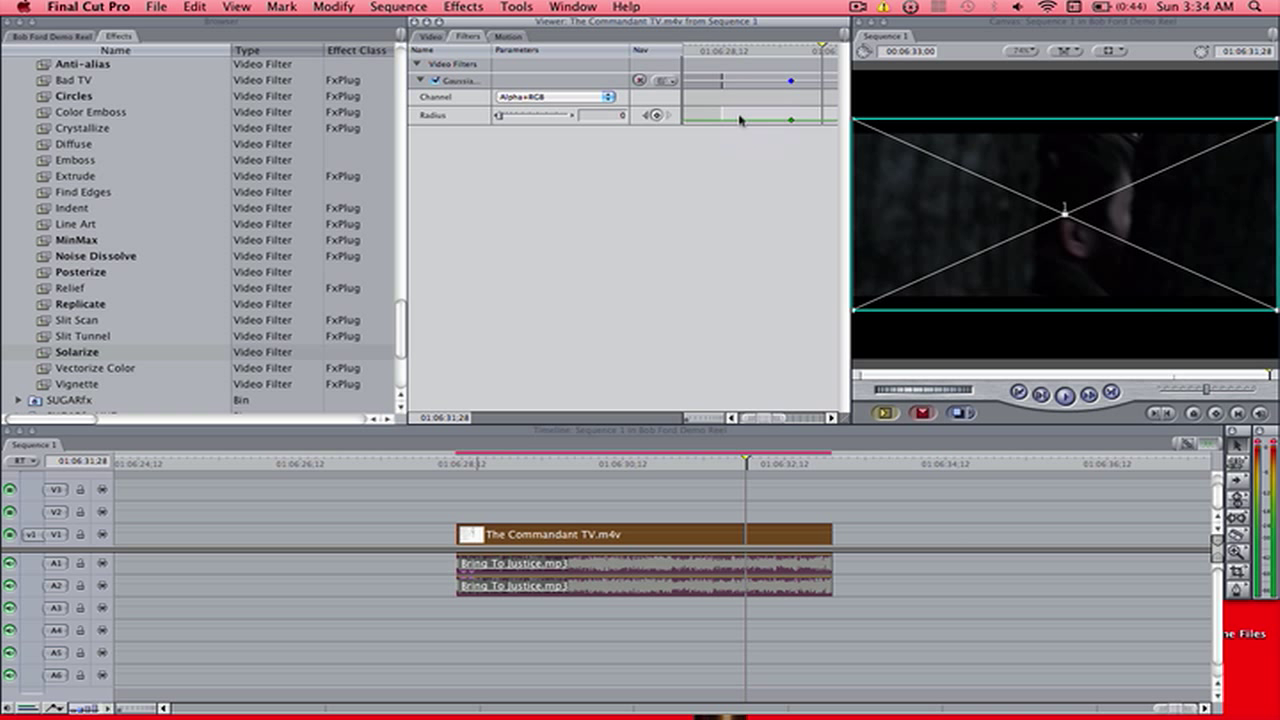
pyautogui.rightClick(792, 119)
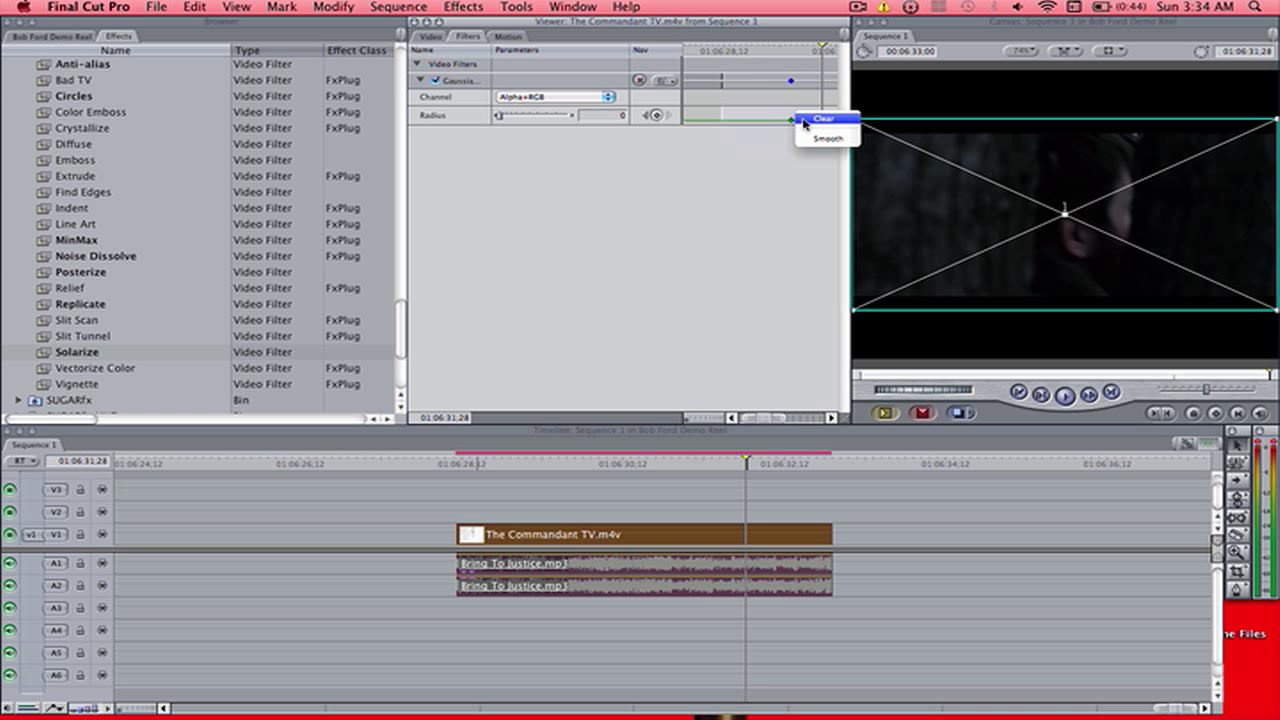
pyautogui.click(805, 121)
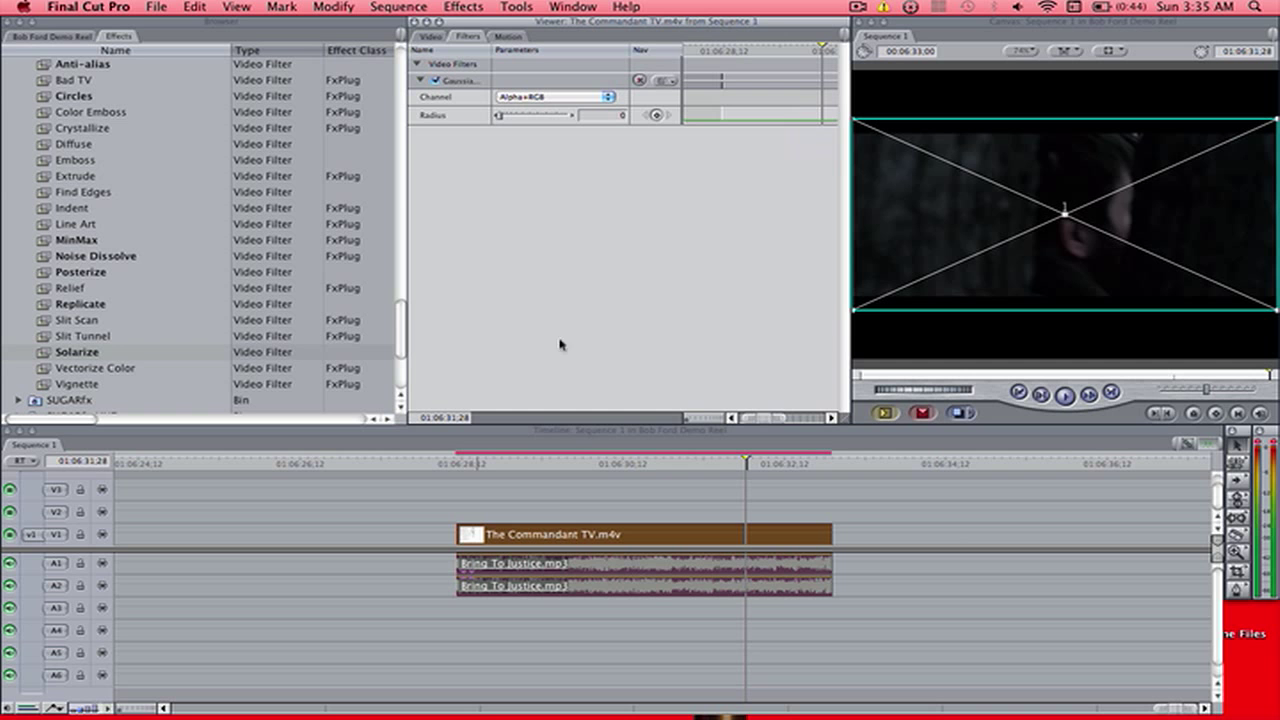
# - Show the Commandant clip's Motion parameters with the Crop section expanded
pyautogui.click(540, 465)
pyautogui.doubleClick(572, 531)
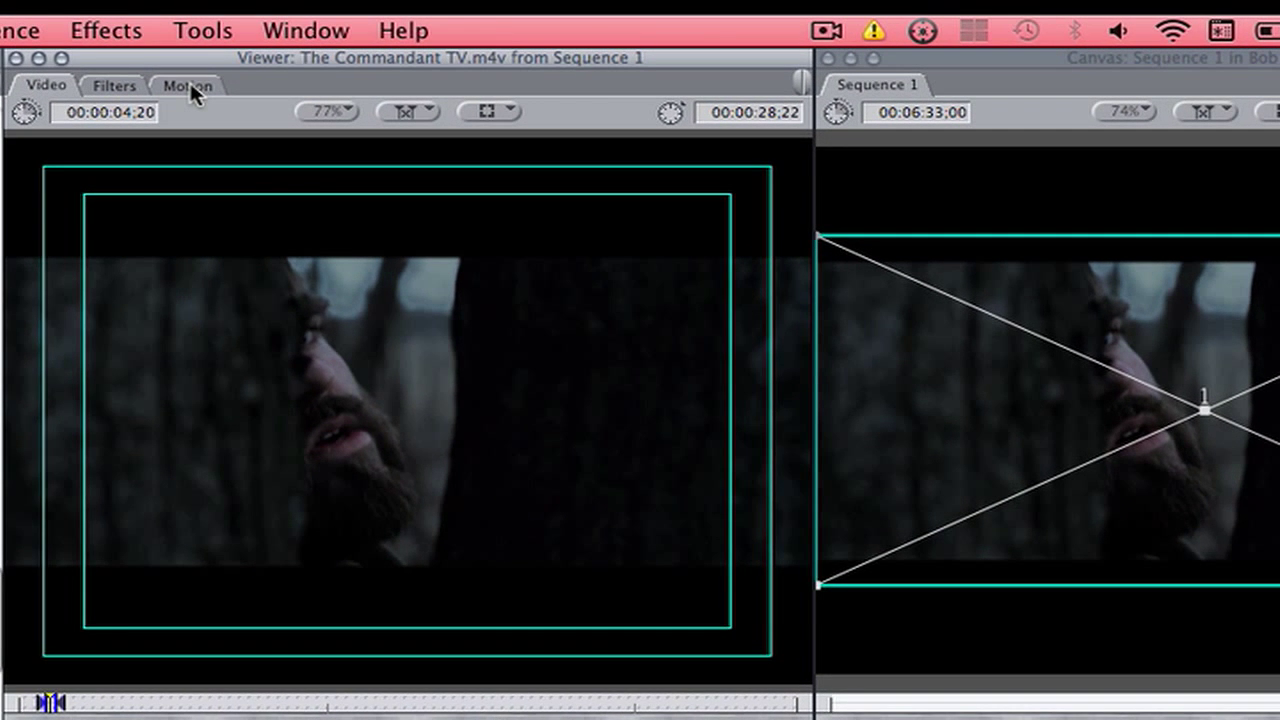
pyautogui.click(189, 85)
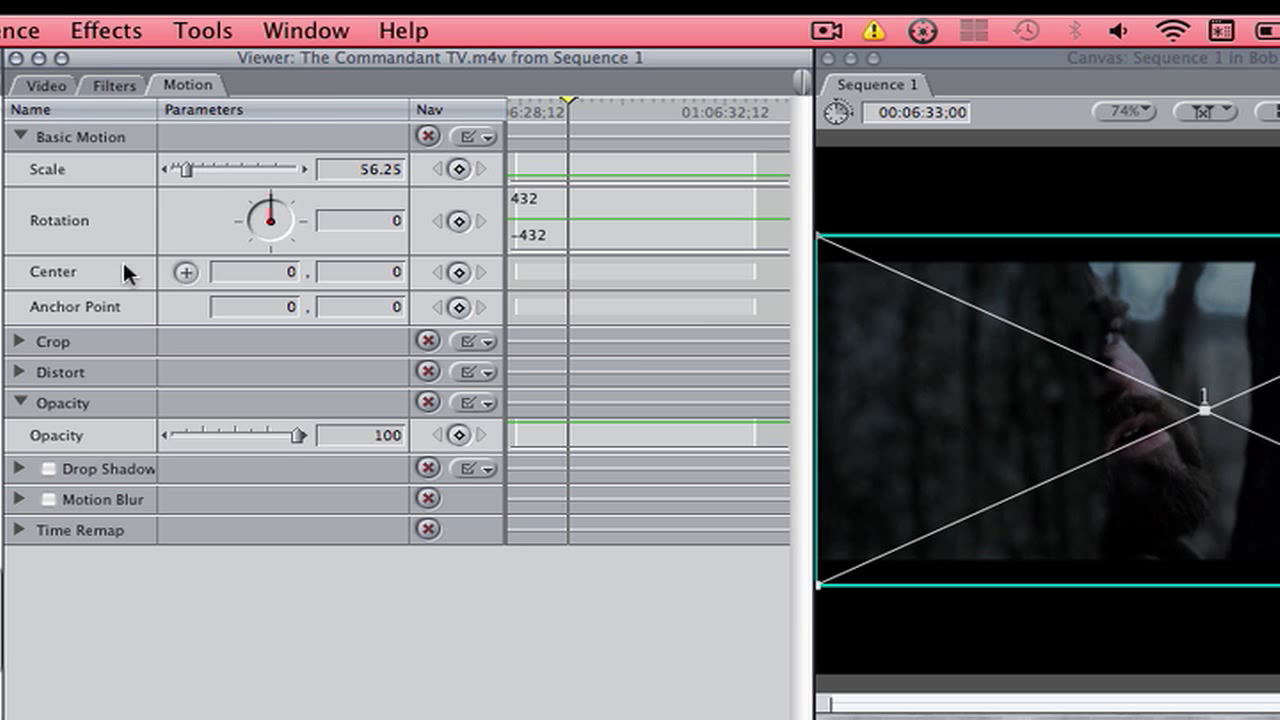
pyautogui.click(17, 342)
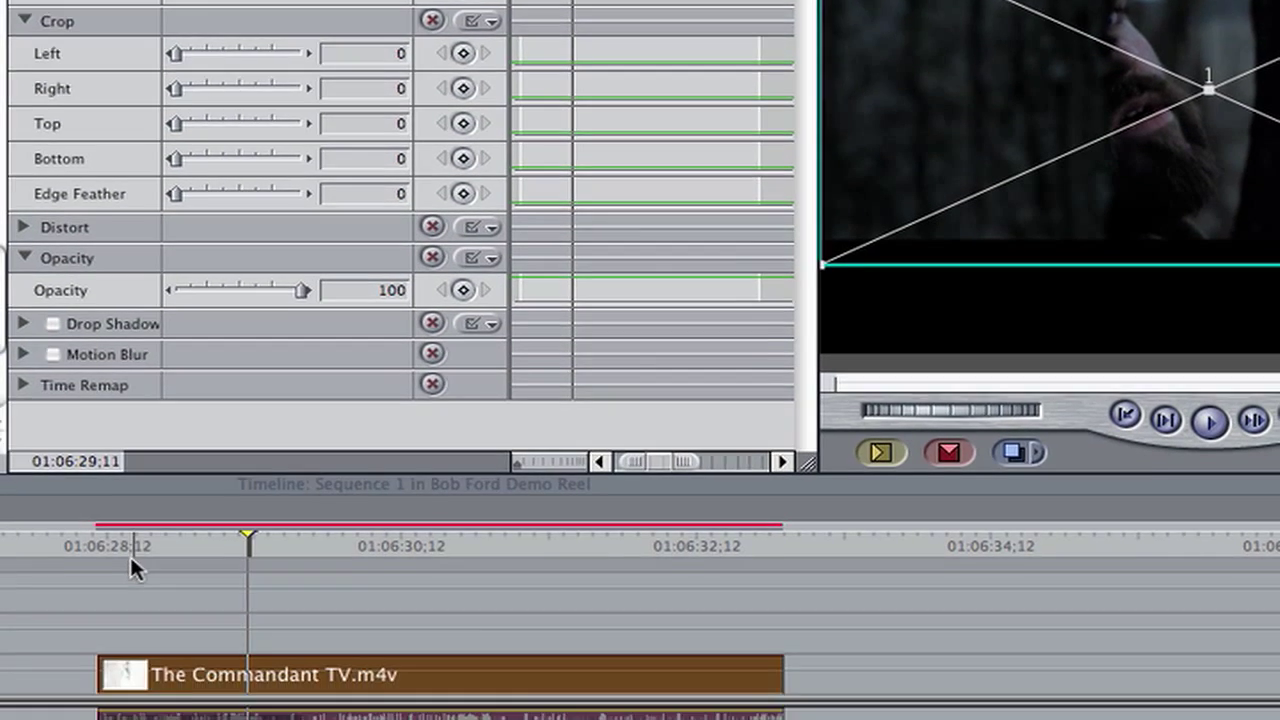
# - Keyframe Crop Left at 0 on the first frame and 100 at 01:06:30;16
pyautogui.click(134, 428)
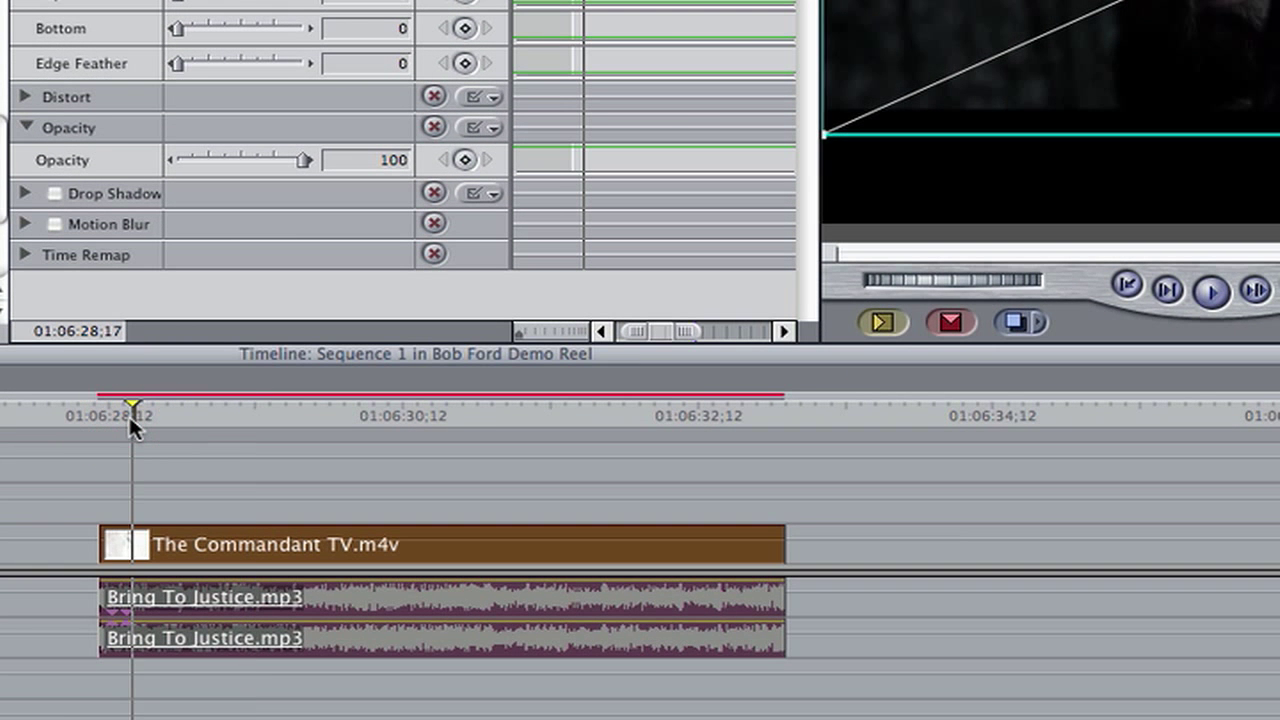
pyautogui.press('Up')
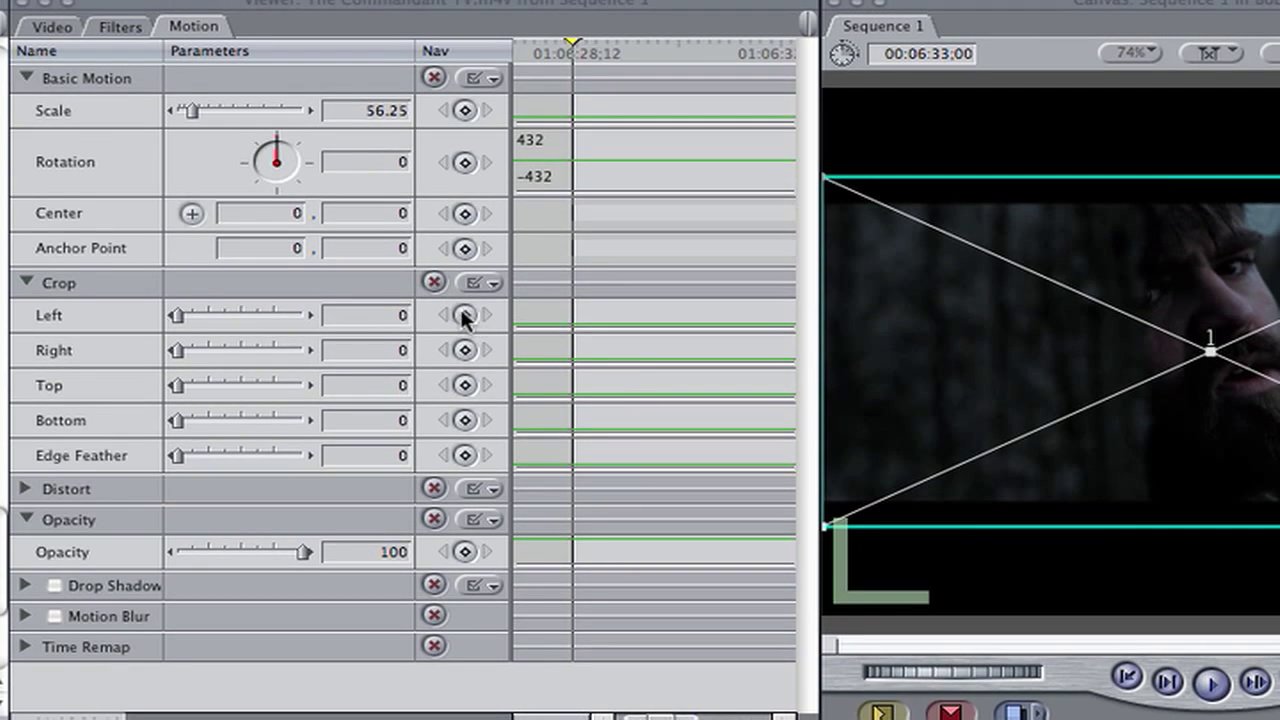
pyautogui.click(463, 315)
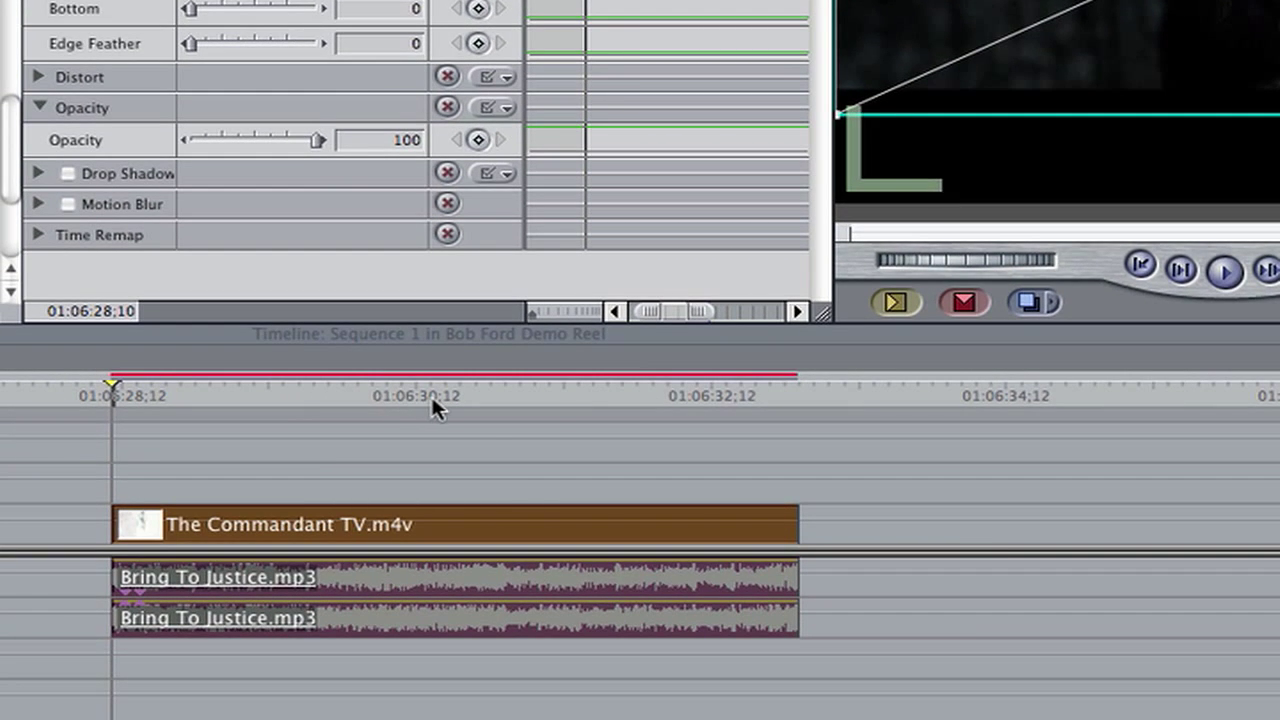
pyautogui.click(431, 394)
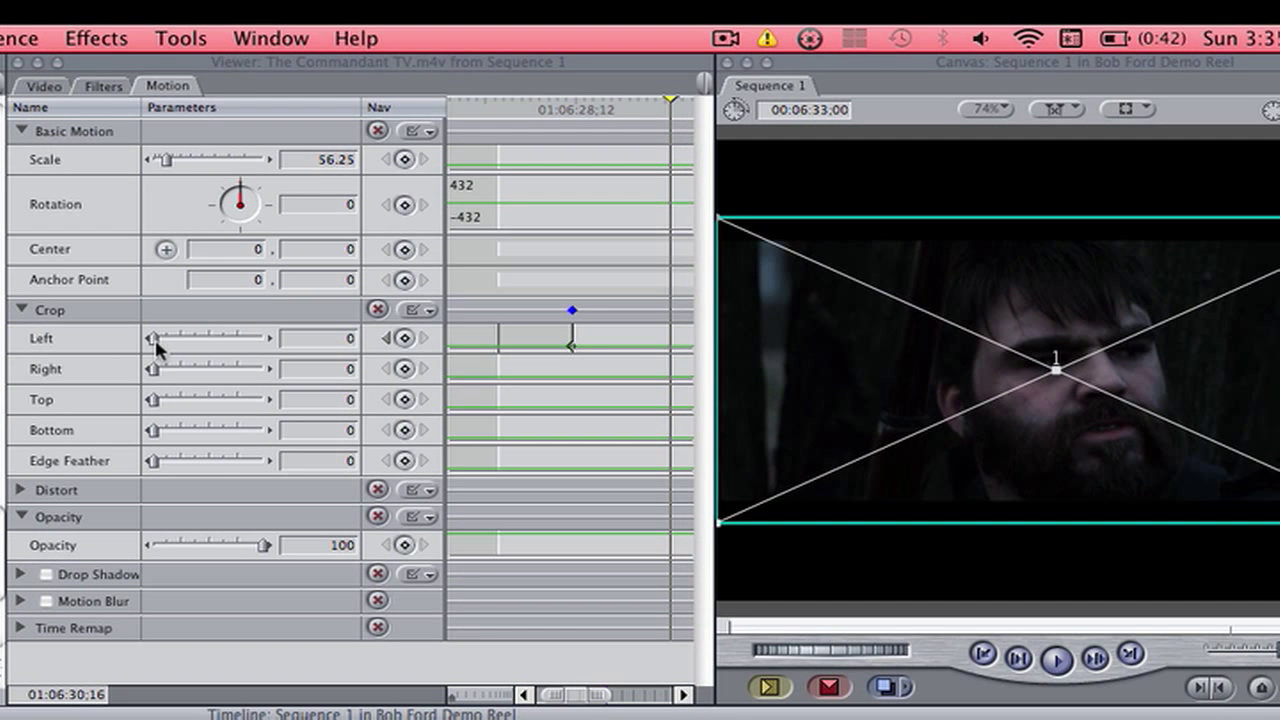
pyautogui.moveTo(155, 341); pyautogui.dragTo(266, 343)
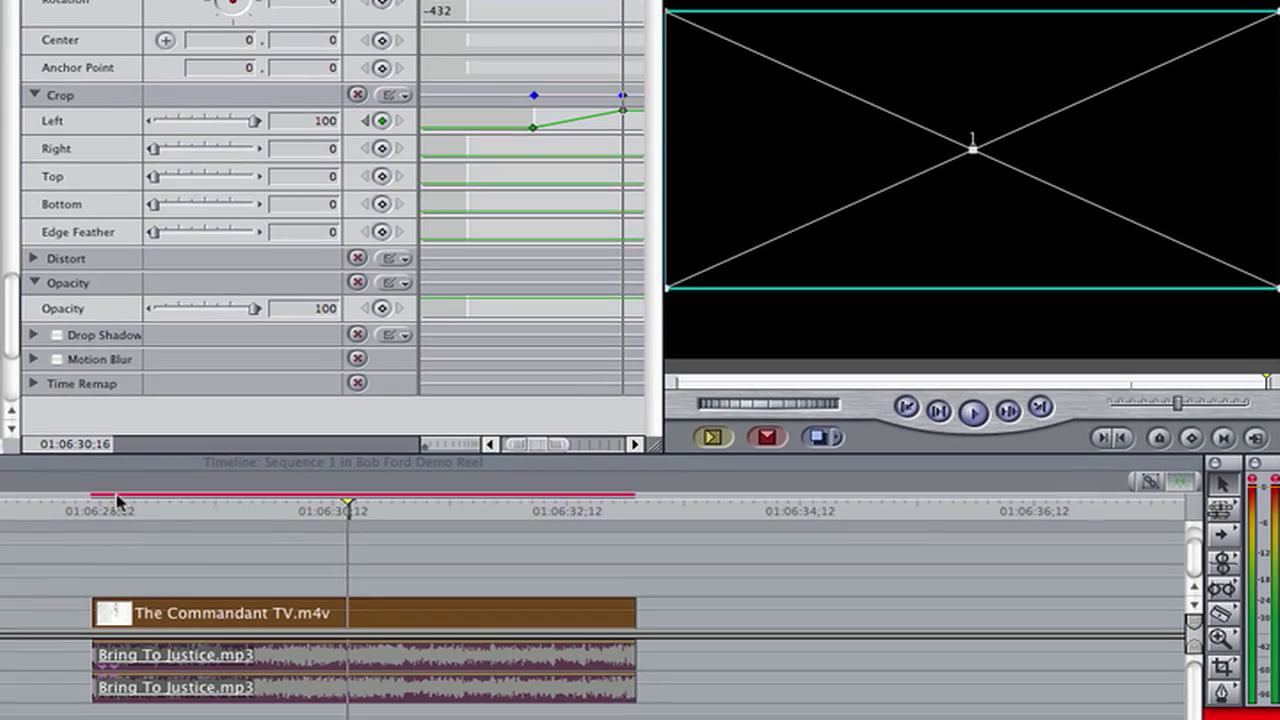
# - Render the clip and play back the left crop wipe from near its start
pyautogui.click(117, 500)
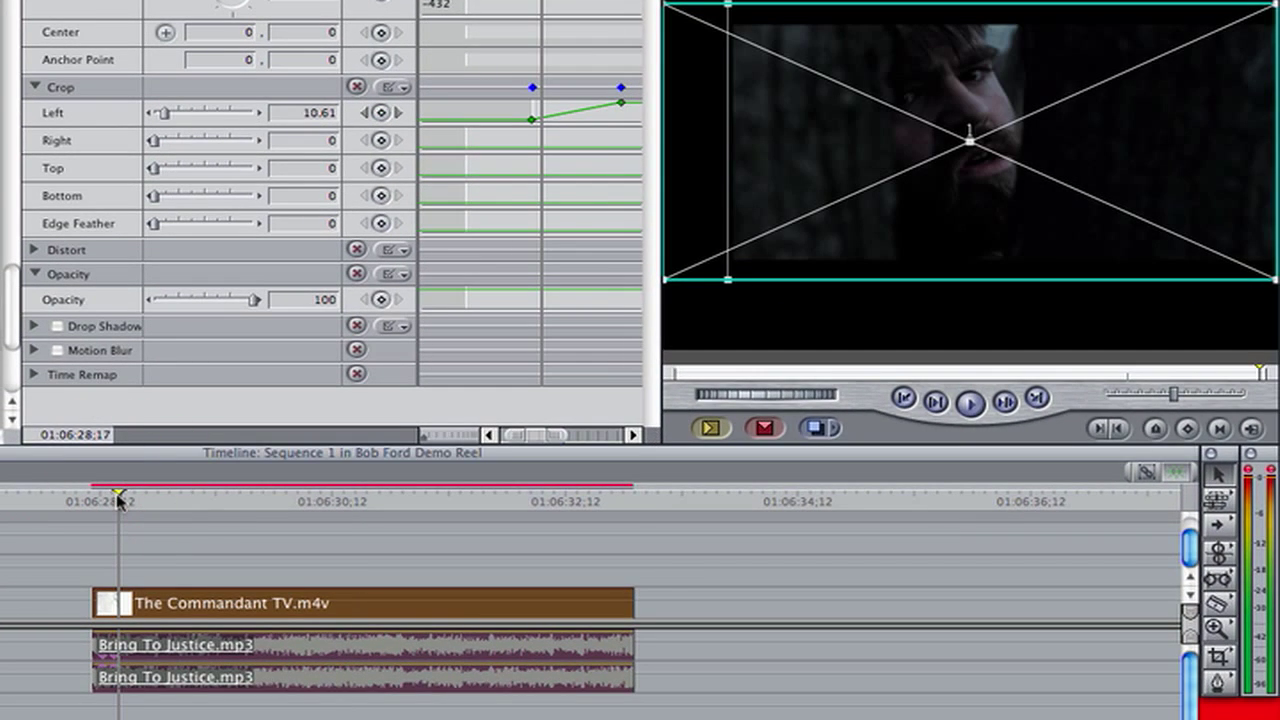
pyautogui.press('super+r')
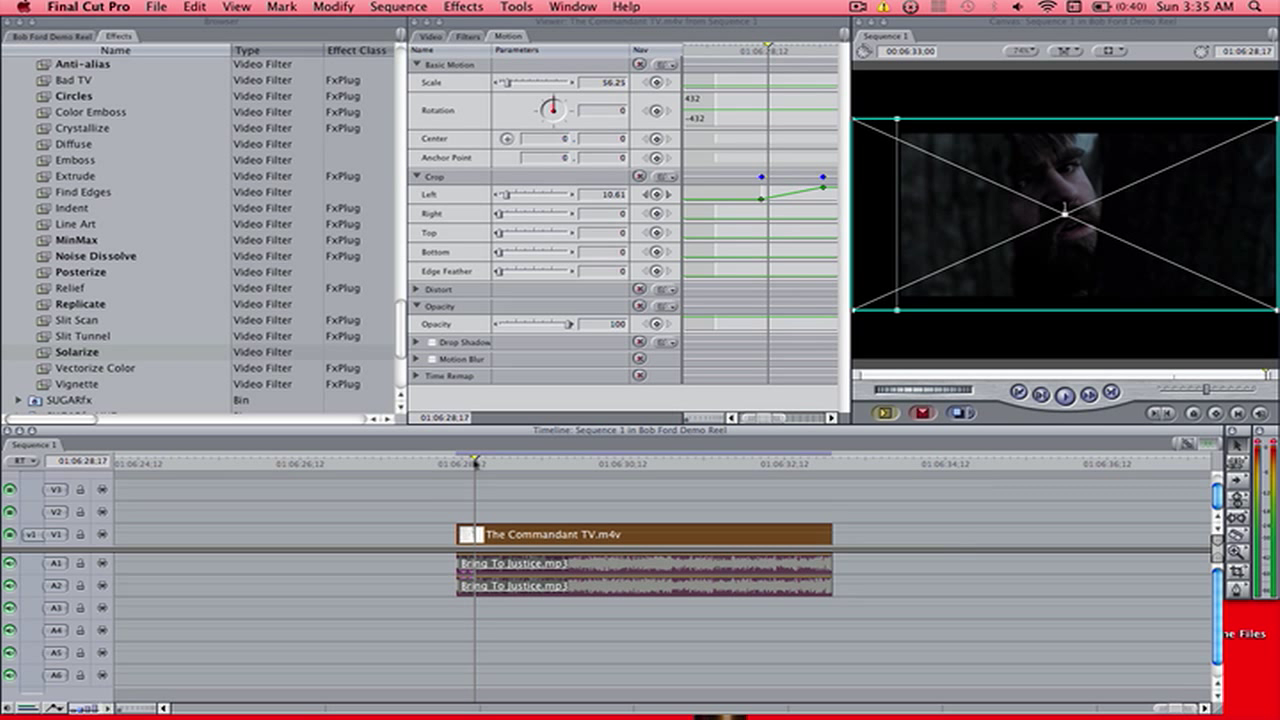
pyautogui.press('space')
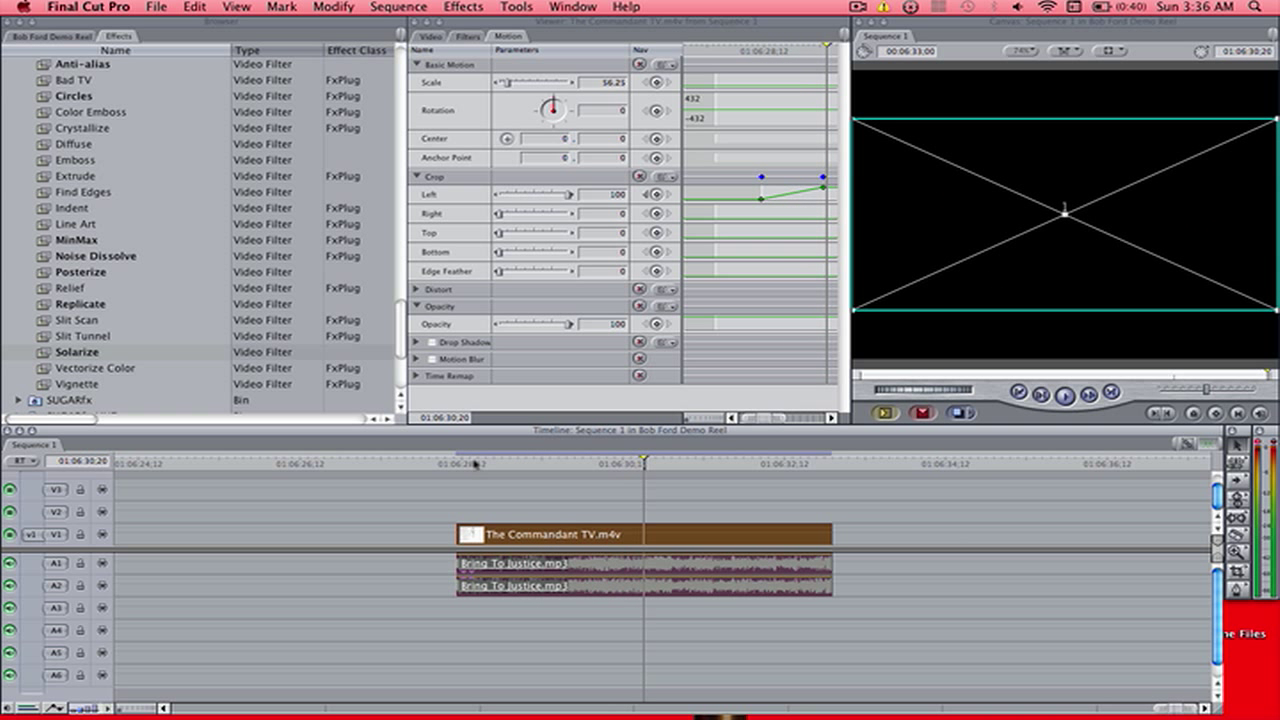
pyautogui.click(474, 465)
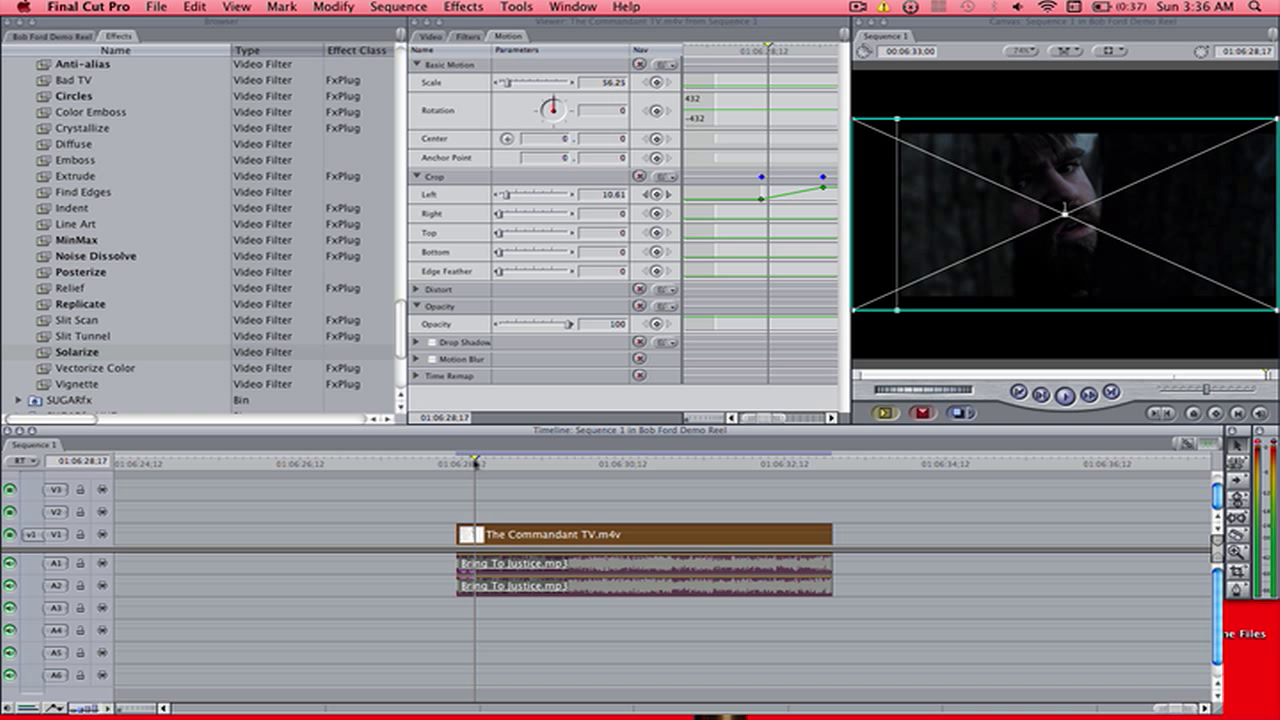